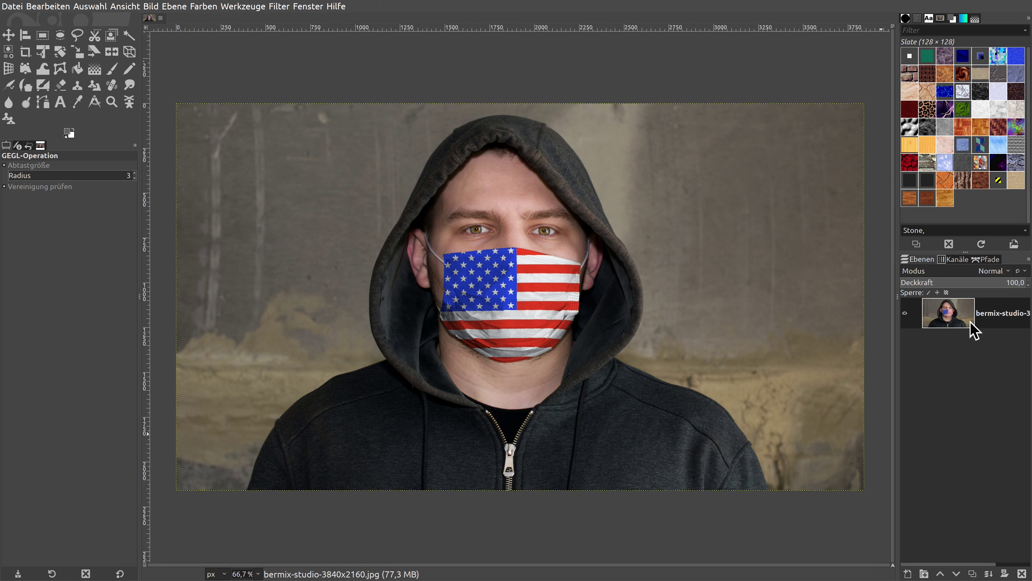
- Duplicate the photo layer and hide the original lower copy
click(973, 574)
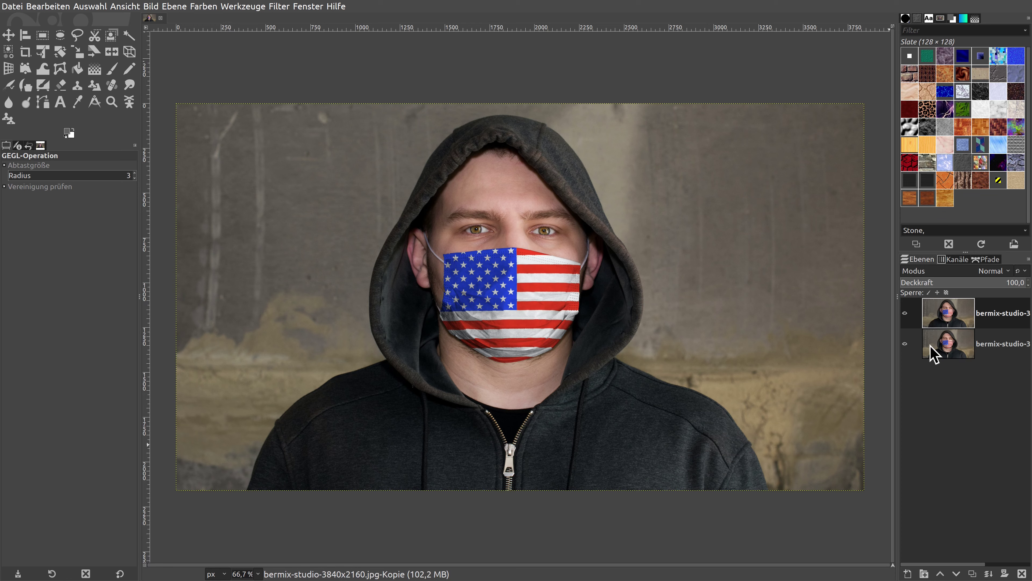
click(904, 344)
- Desaturate the top photo layer by setting the Sättigung scale to 0,000
click(206, 8)
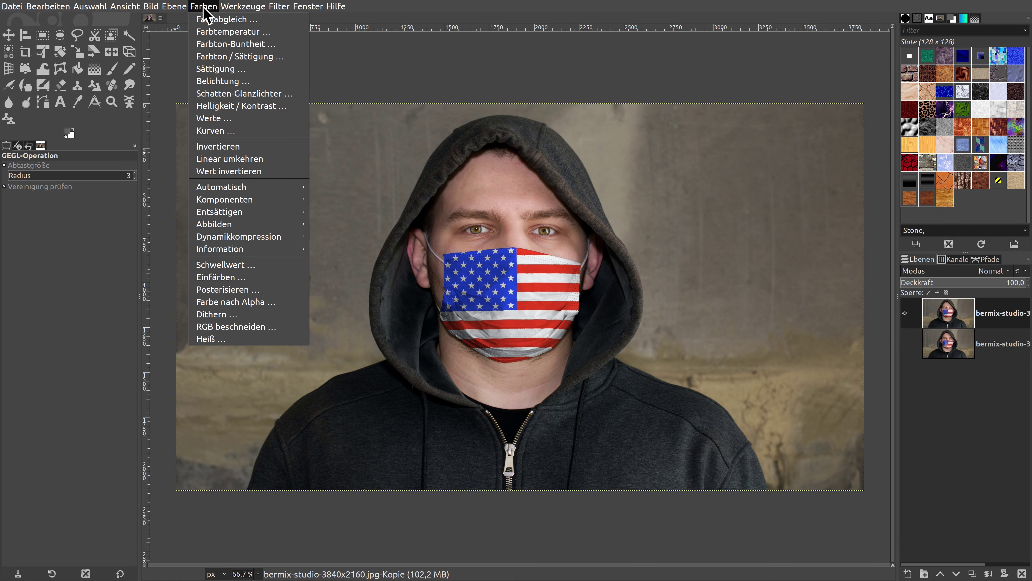
click(218, 70)
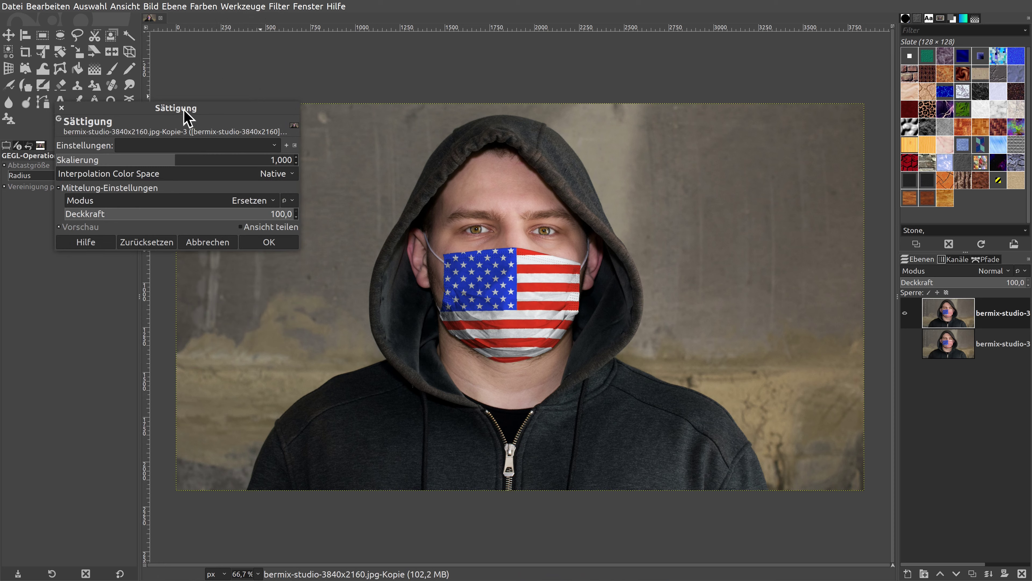
mouse_move(181, 108)
mouse_down()
mouse_move(220, 149)
mouse_move(252, 140)
mouse_up()
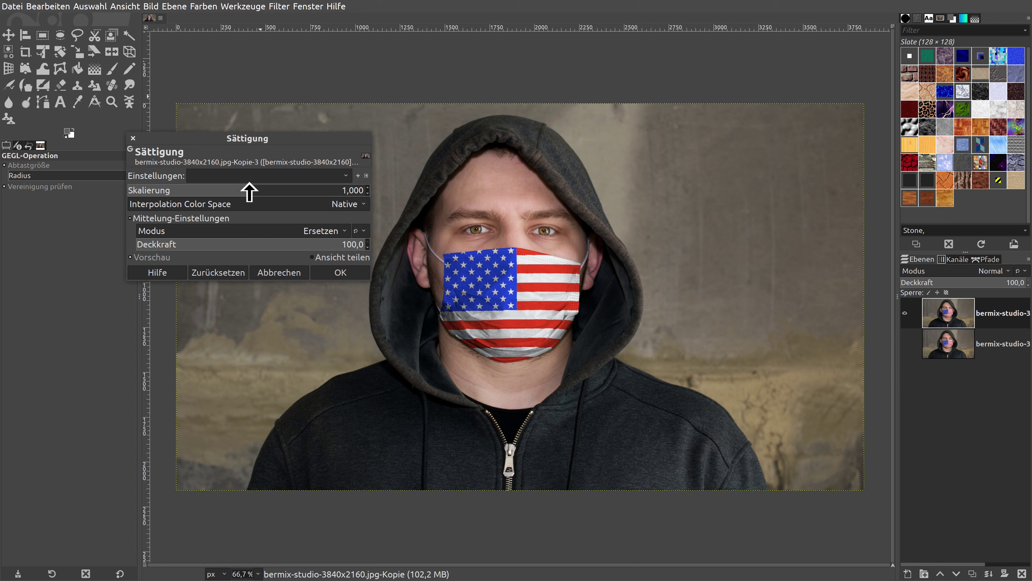
click(238, 187)
drag(237, 186, 119, 192)
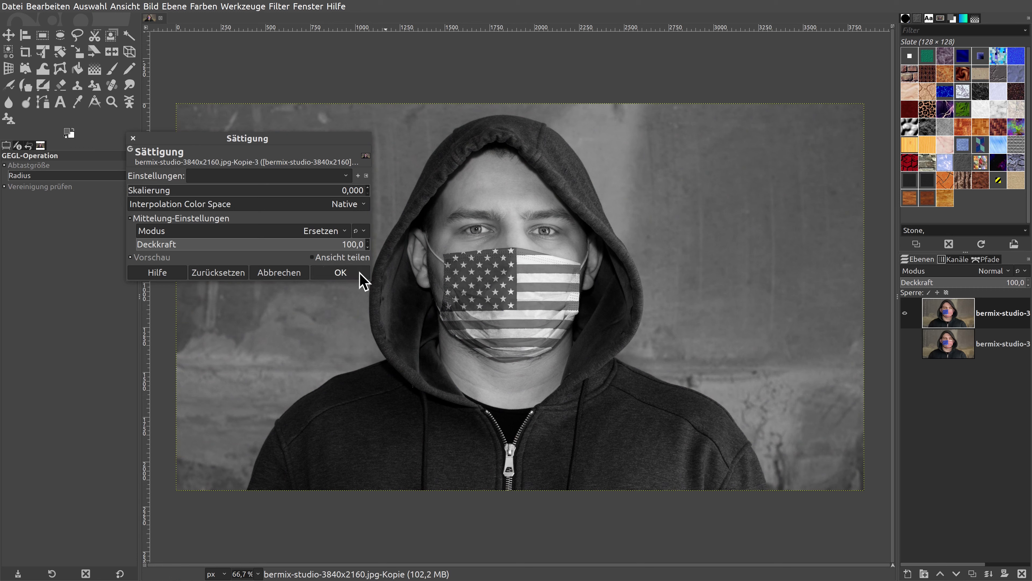
click(340, 273)
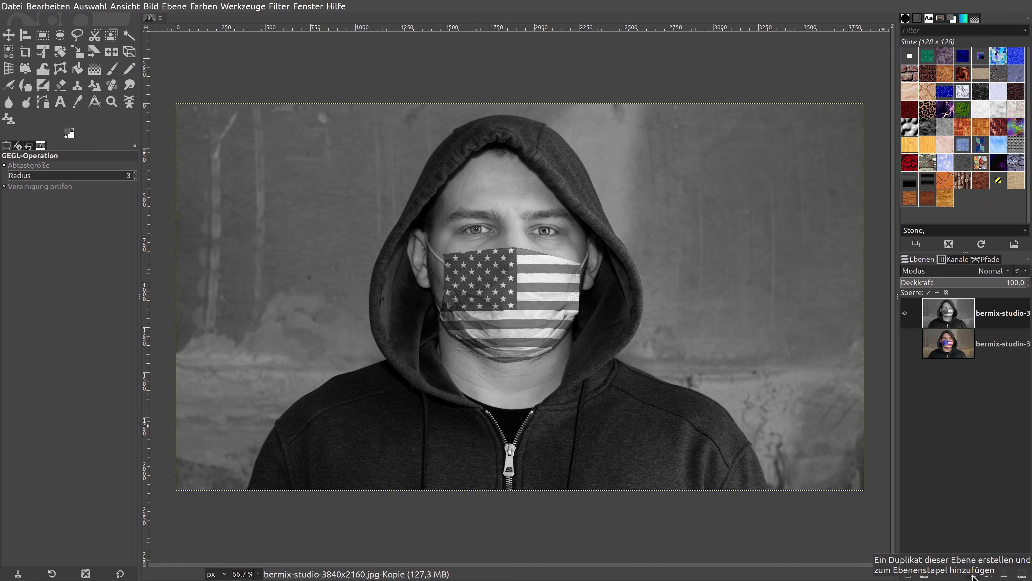
- Duplicate the black-and-white layer and set the copy's blend mode to Abwedeln (dodge)
click(972, 575)
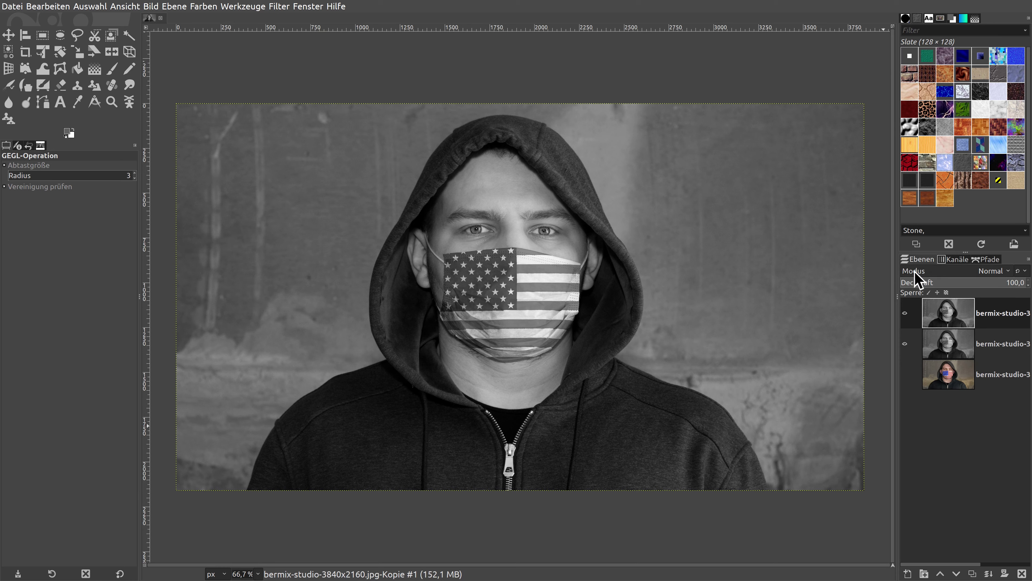
click(991, 280)
click(991, 271)
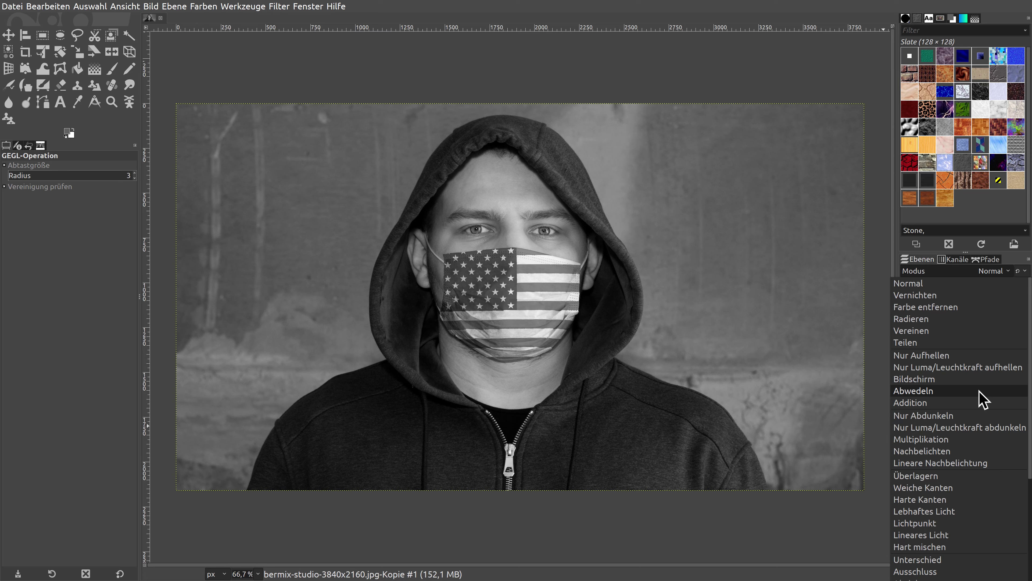
click(979, 390)
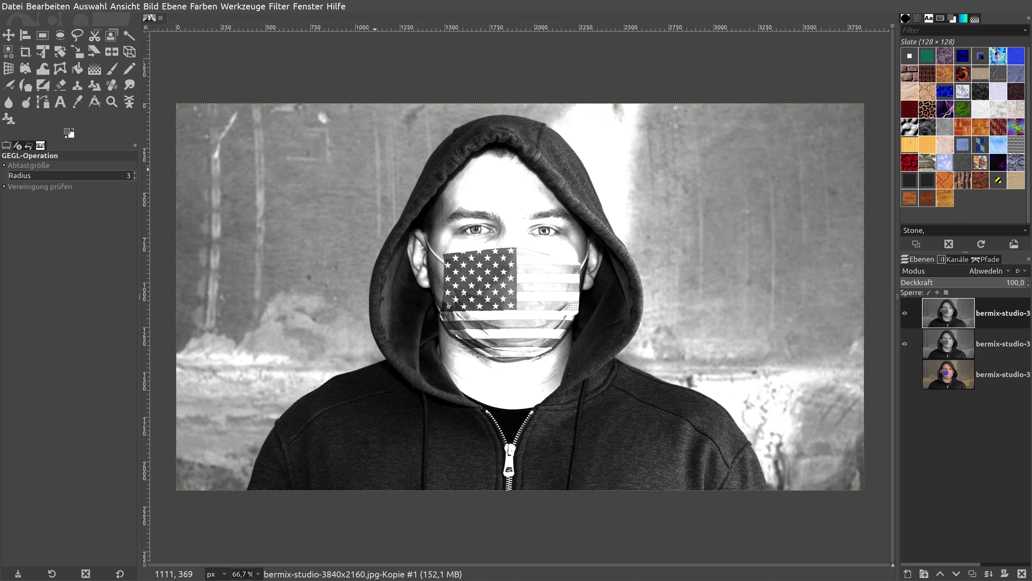
click(203, 6)
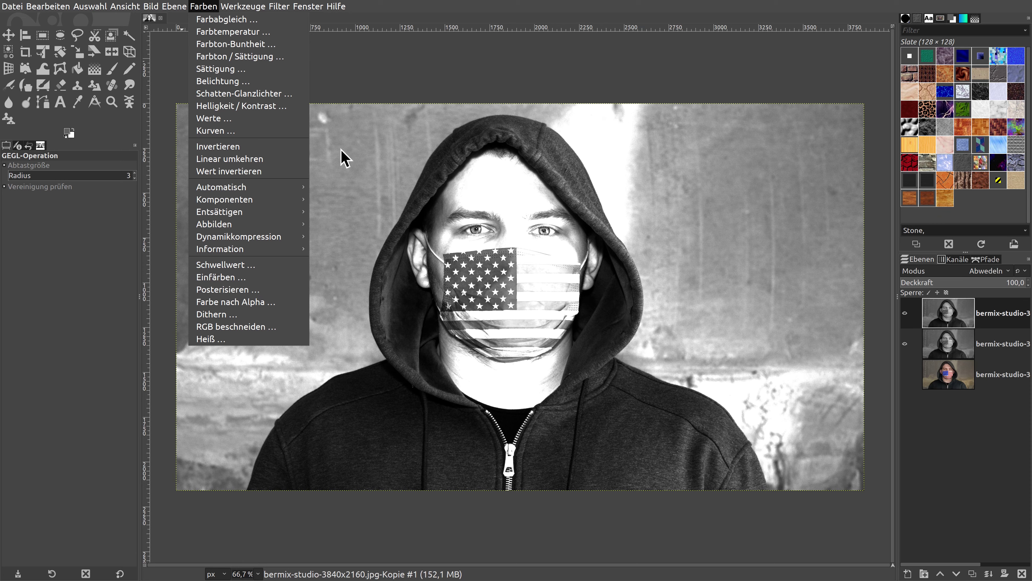
- Invert the colours of the Abwedeln dodge layer with Farben > Invertieren
click(220, 146)
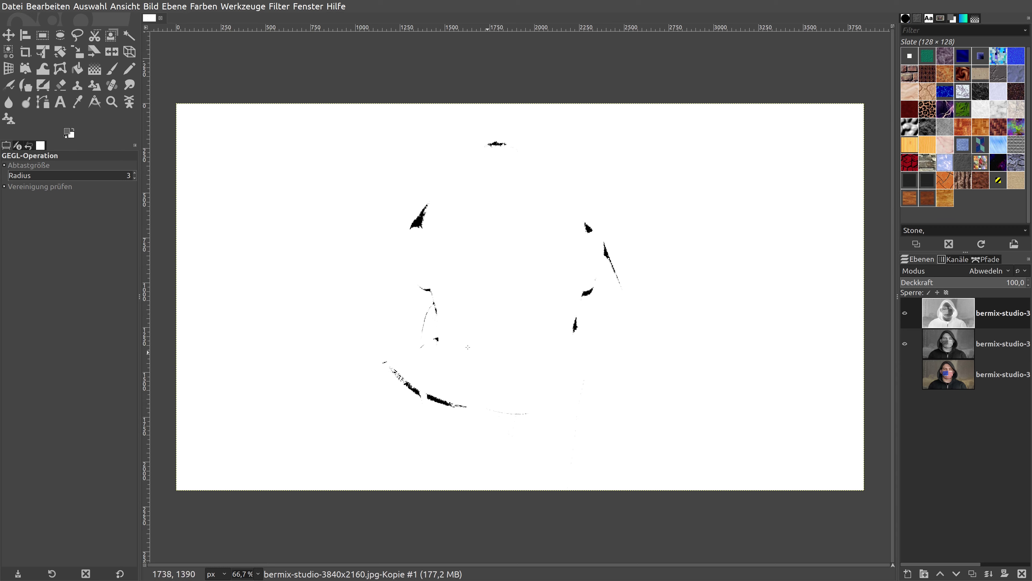
click(284, 7)
mouse_move(305, 72)
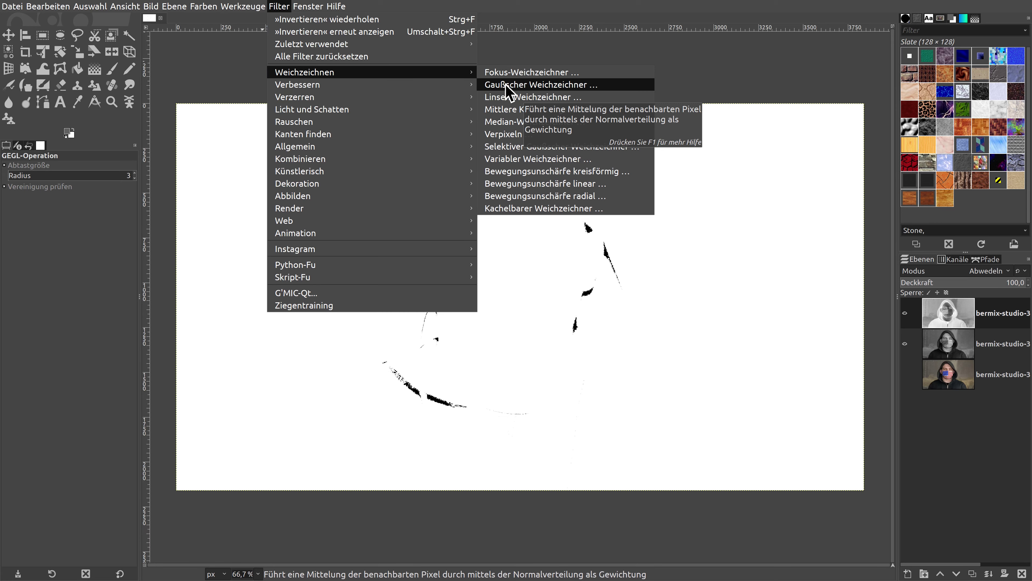
- Apply a Gaussian blur of 1,50 to the inverted dodge layer
click(507, 86)
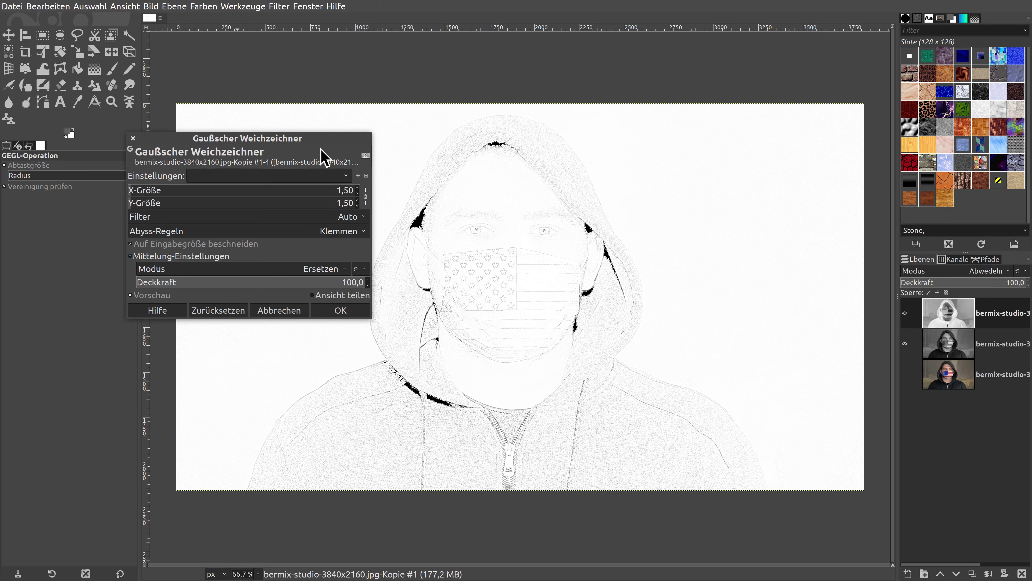
click(341, 311)
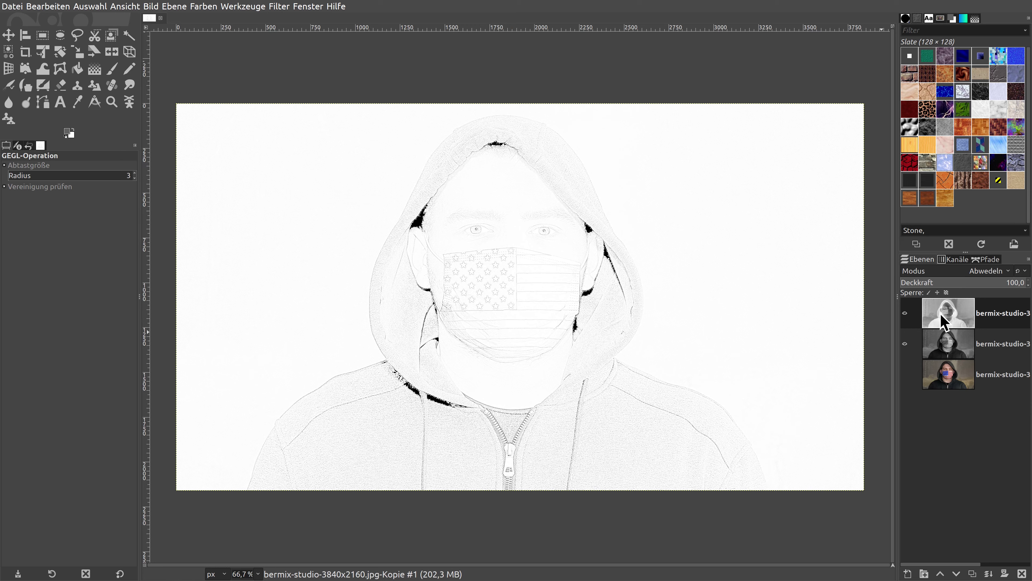
- Merge the top dodge layer down into the grey copy with Nach unten vereinen
right_click(947, 315)
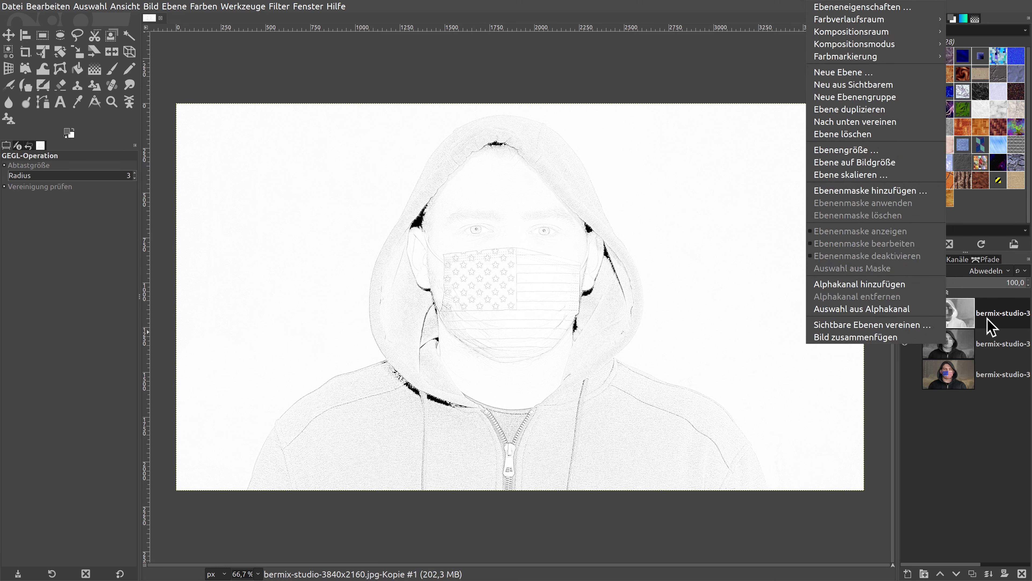
click(961, 311)
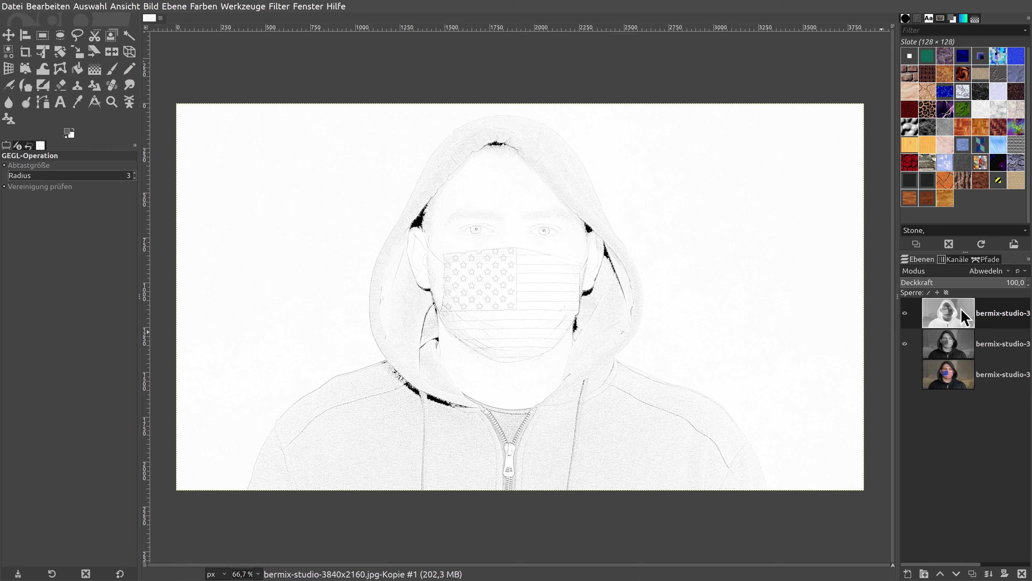
right_click(948, 317)
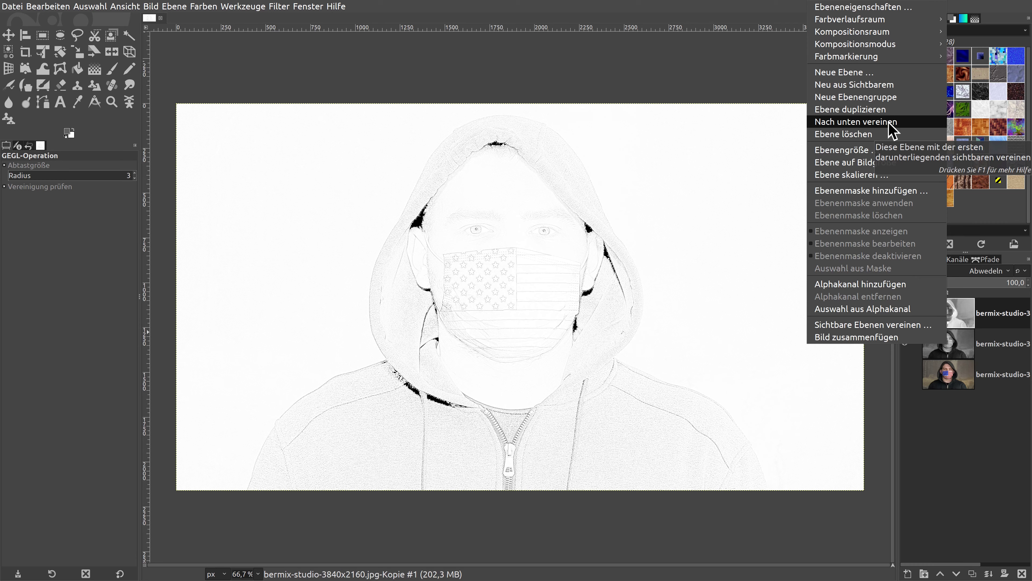
click(889, 123)
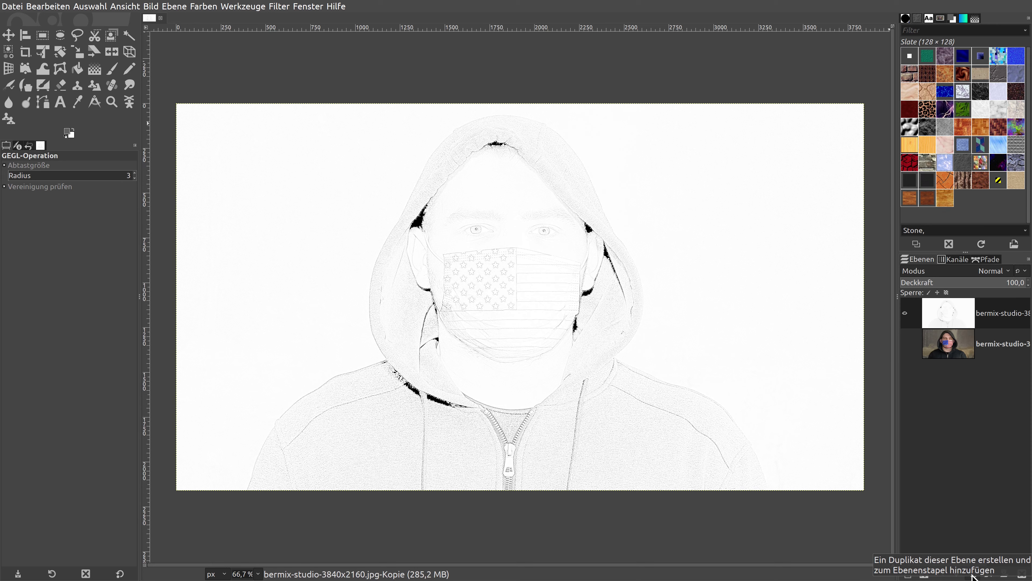
- Duplicate the sketch layer and set the copy's blend mode to Multiplikation
click(973, 574)
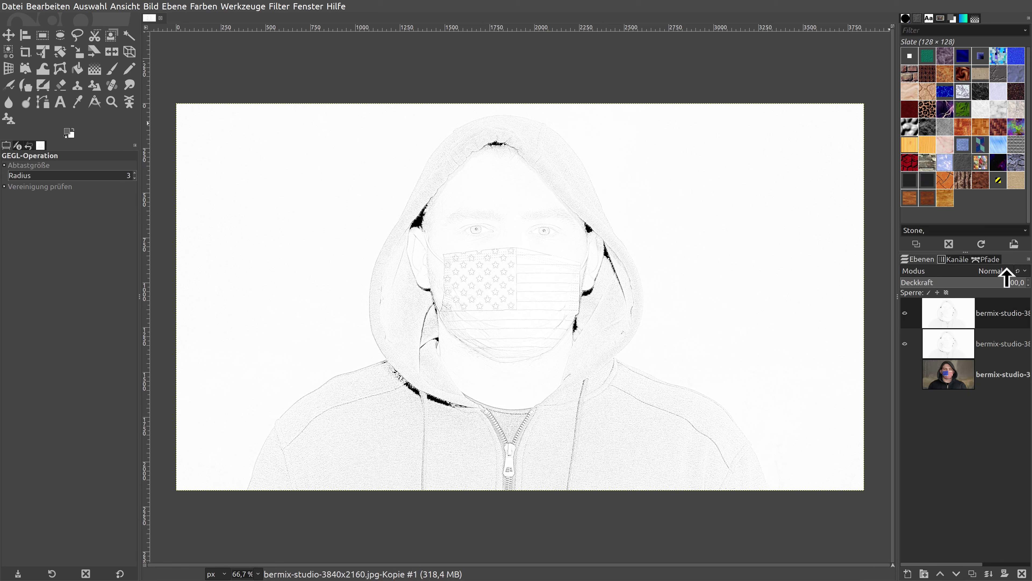
click(997, 271)
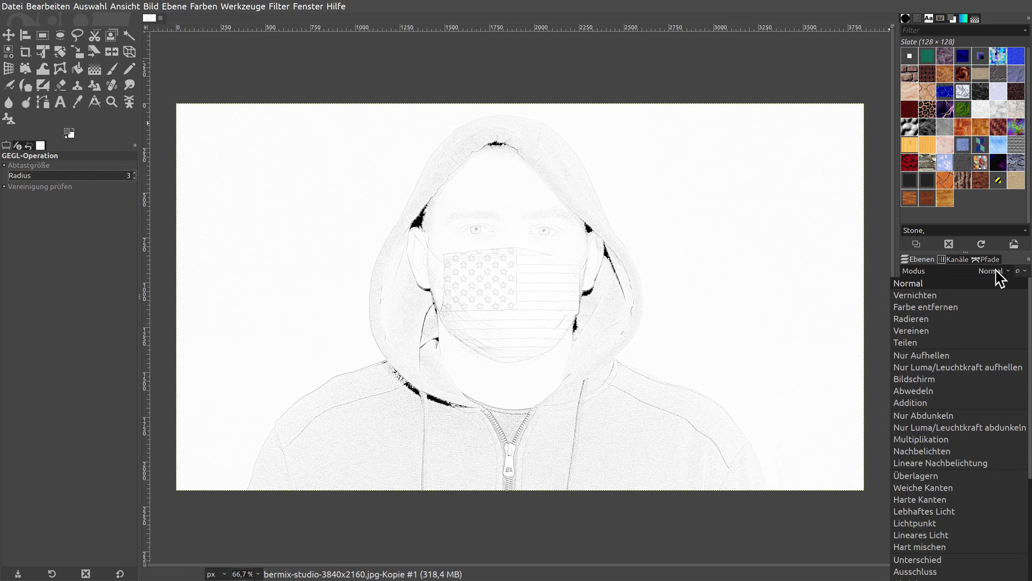
click(979, 440)
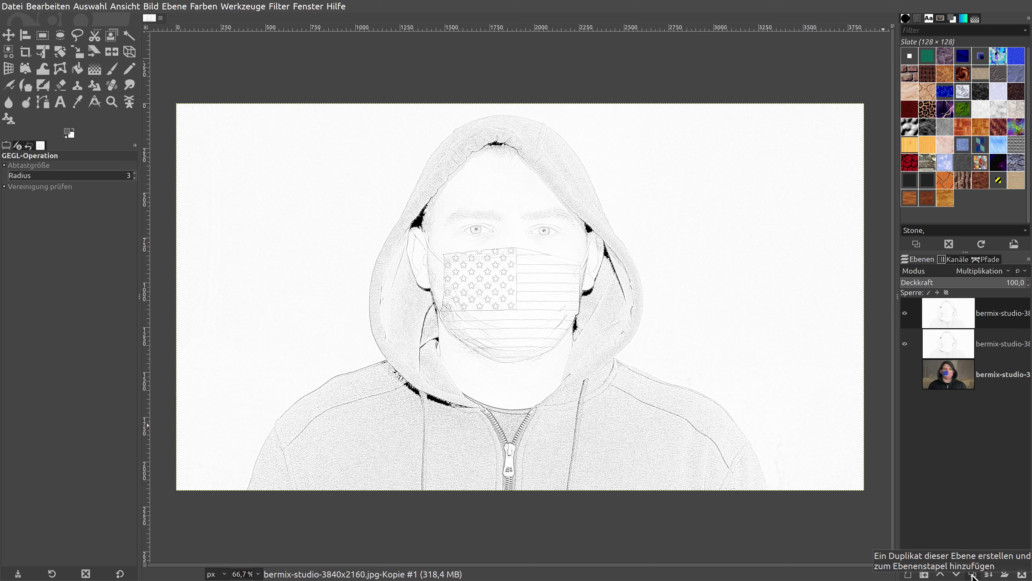
- Duplicate the sketch layer four times, then undo the last copy to keep five sketch layers
click(972, 574)
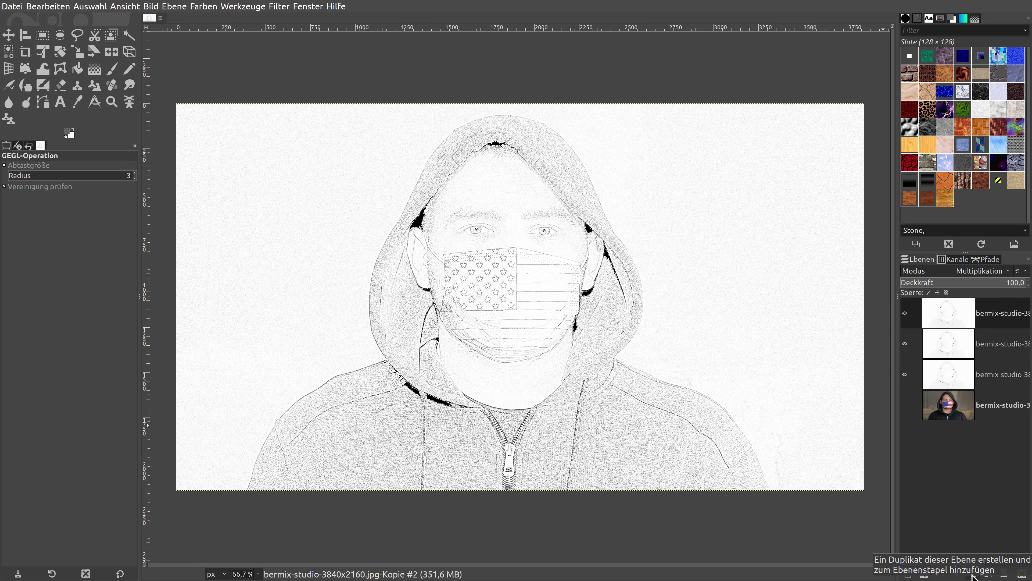
click(972, 576)
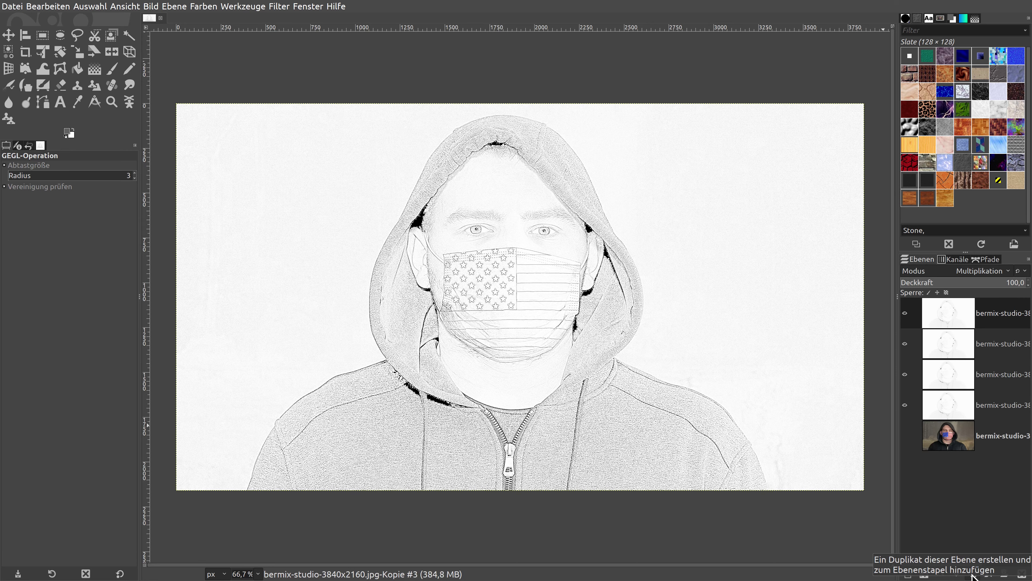
click(972, 576)
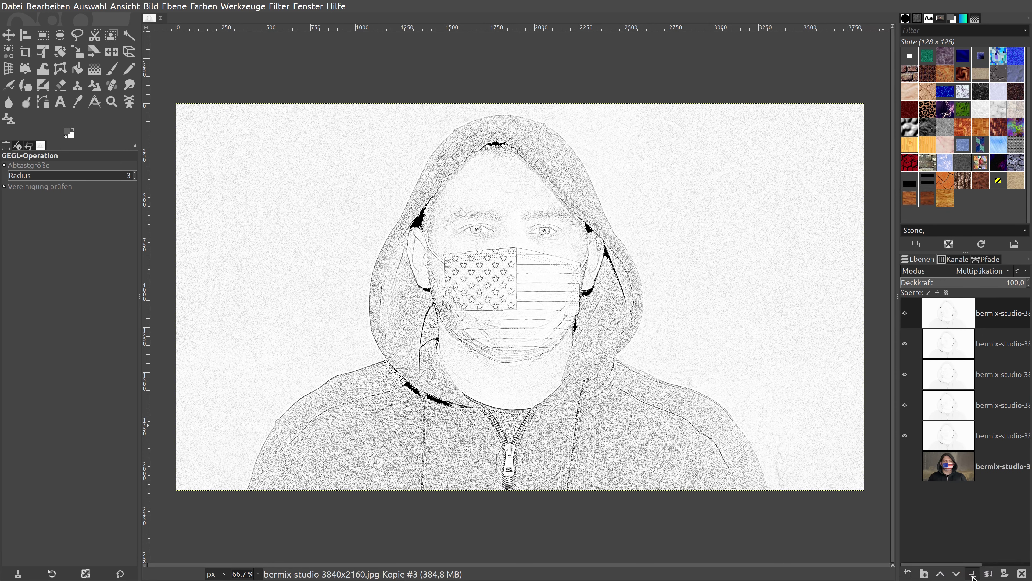
click(972, 576)
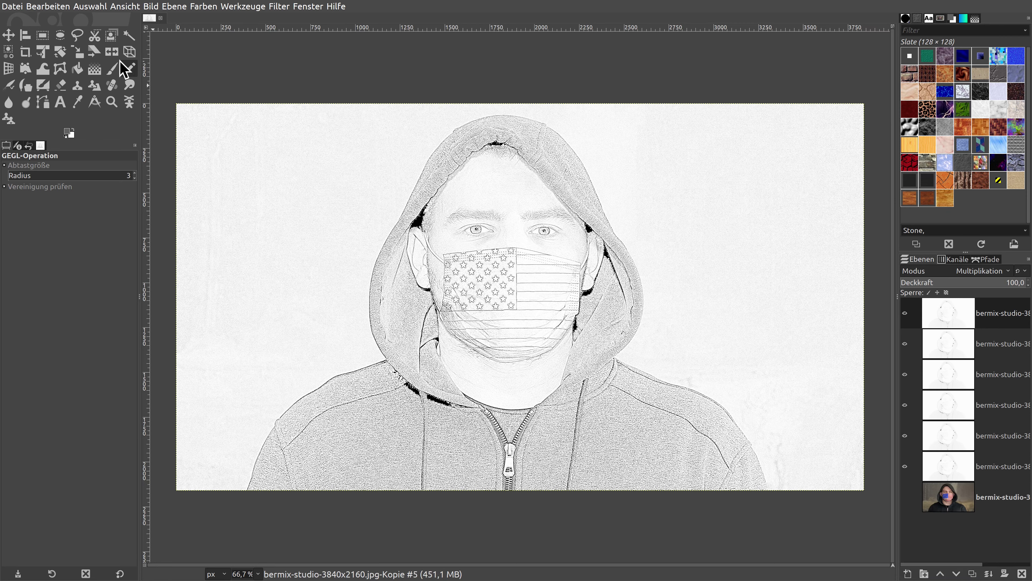
click(48, 6)
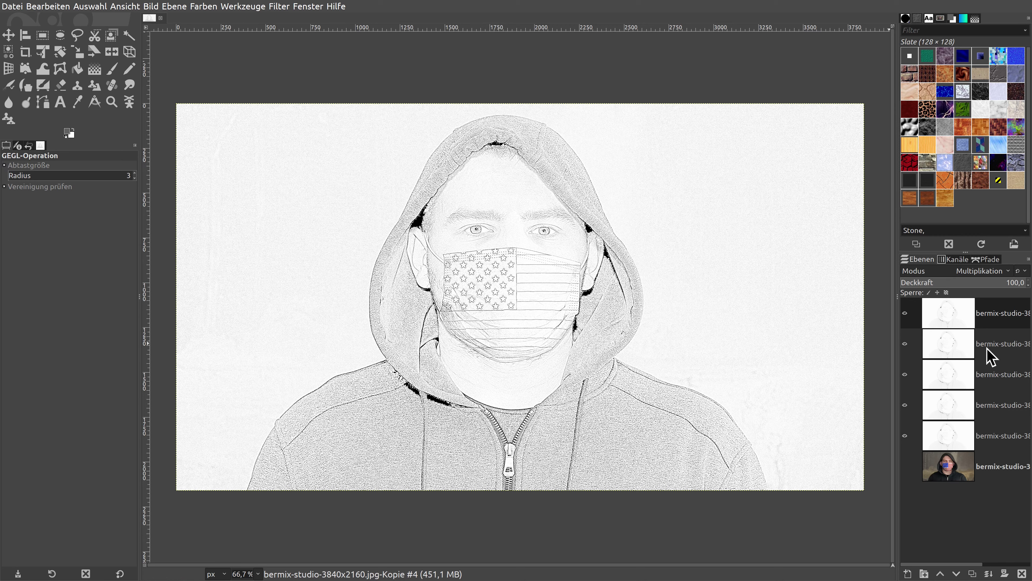
- Merge all visible sketch layers into one with Sichtbare Ebenen vereinen
right_click(955, 313)
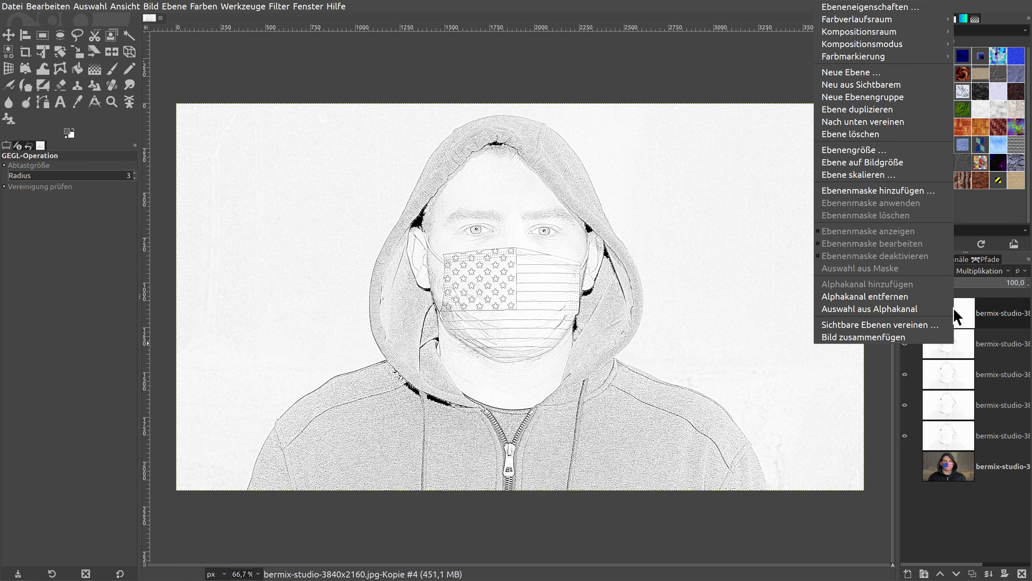
click(928, 327)
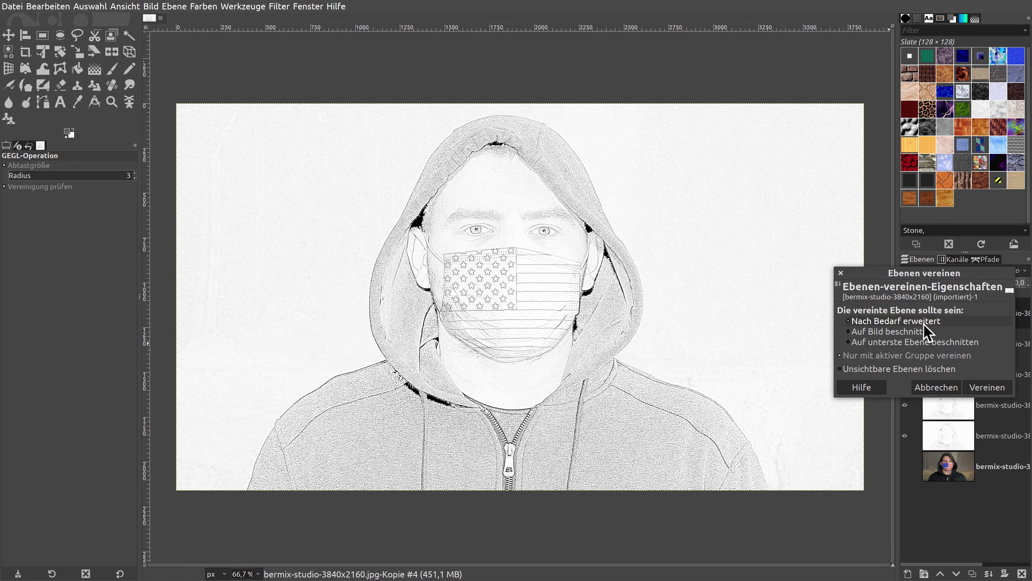
click(984, 386)
- Compare the merged sketch against the colour photo, then duplicate the merged sketch layer
click(905, 343)
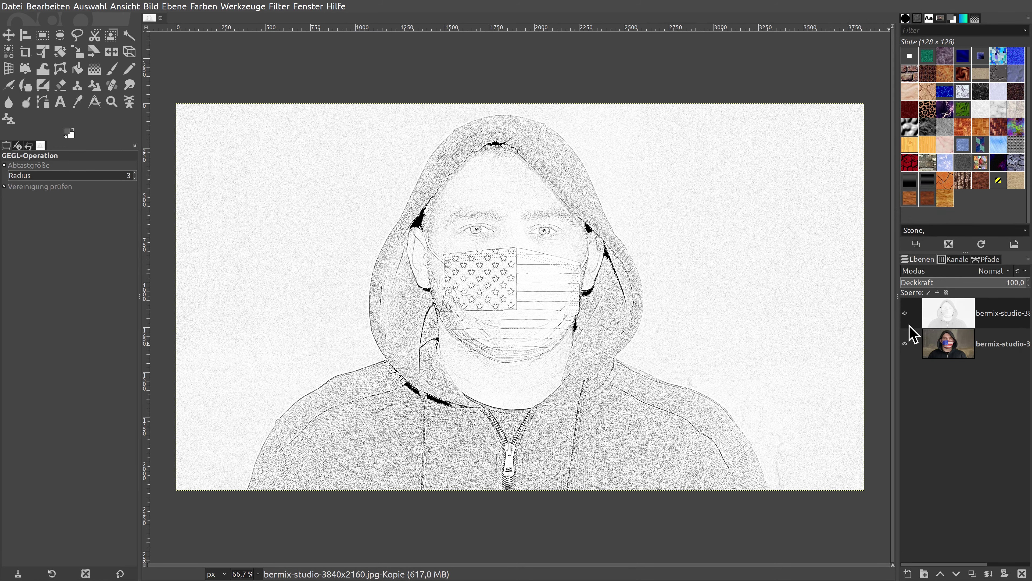
click(905, 313)
click(905, 344)
click(973, 574)
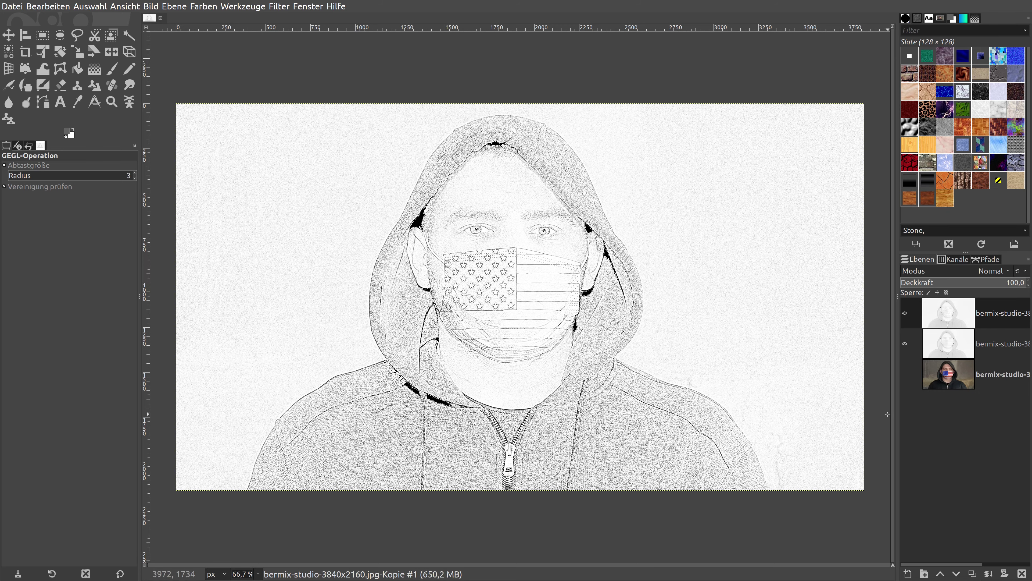
- Zoom to 400% and pan across the zipper and hood edge to inspect the texture
click(257, 574)
click(260, 490)
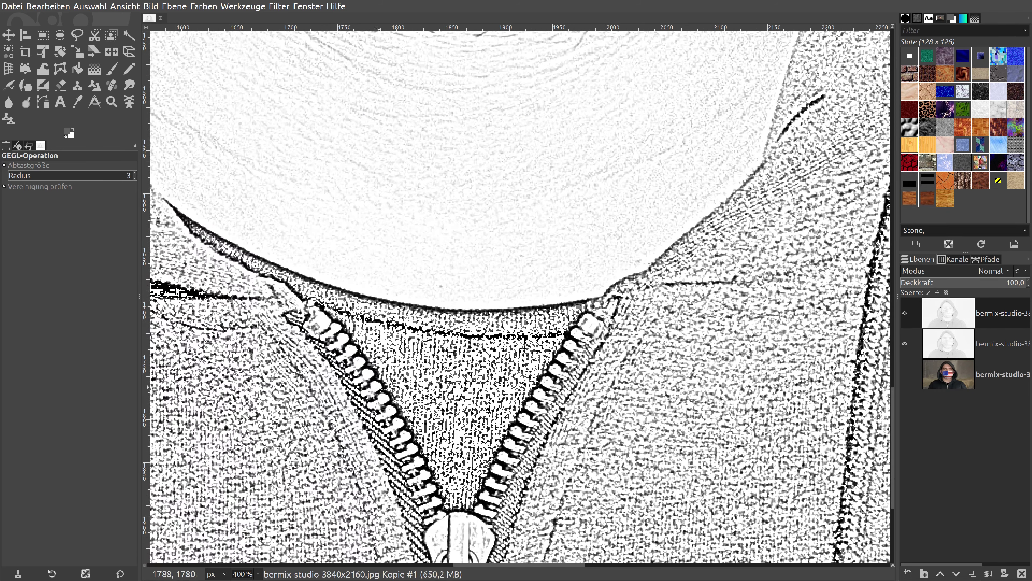
scroll(380, 386, down, 5)
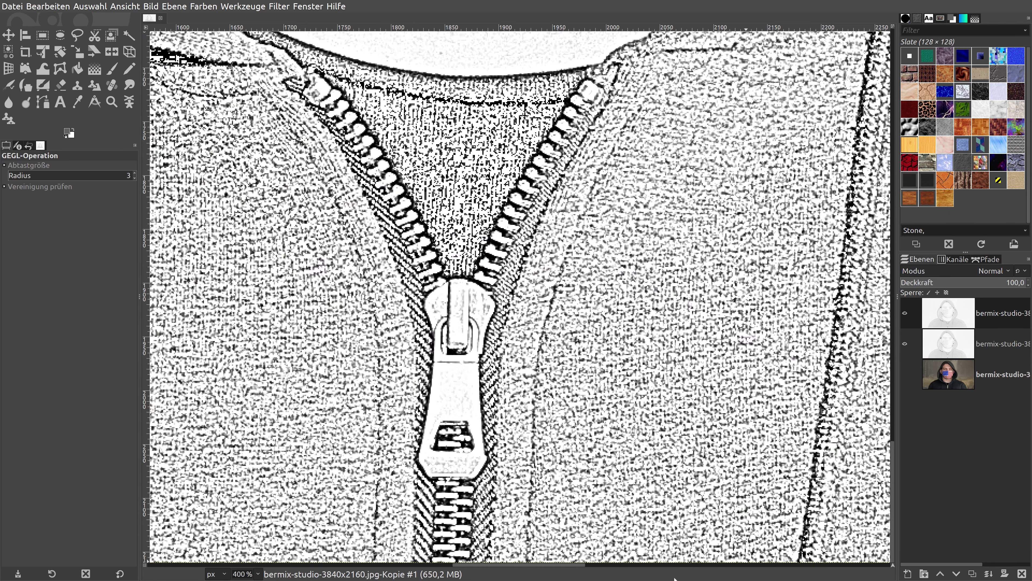
drag(579, 564, 341, 565)
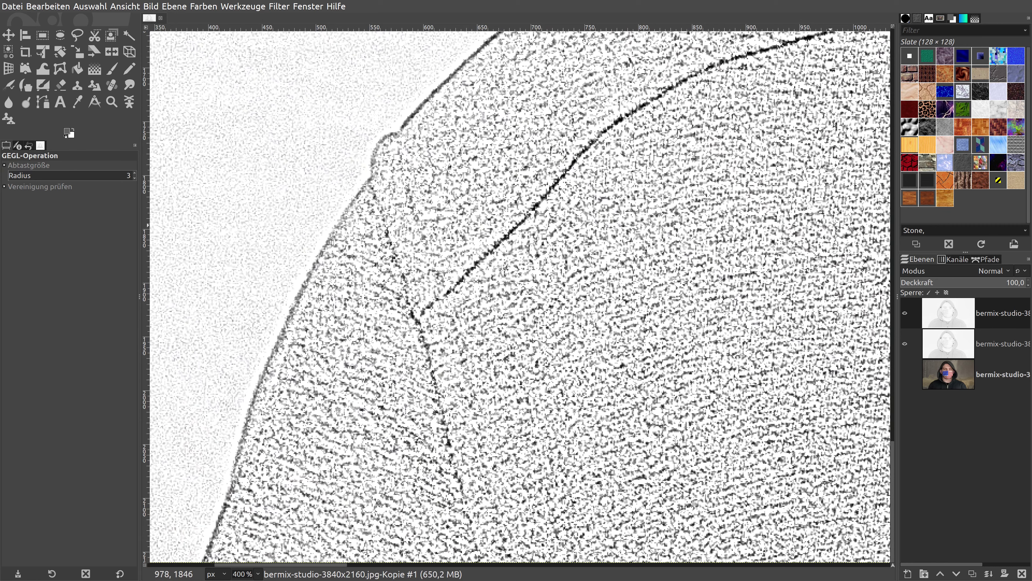
- Leave the background colour unchanged and swap colours to white foreground, black background
click(72, 133)
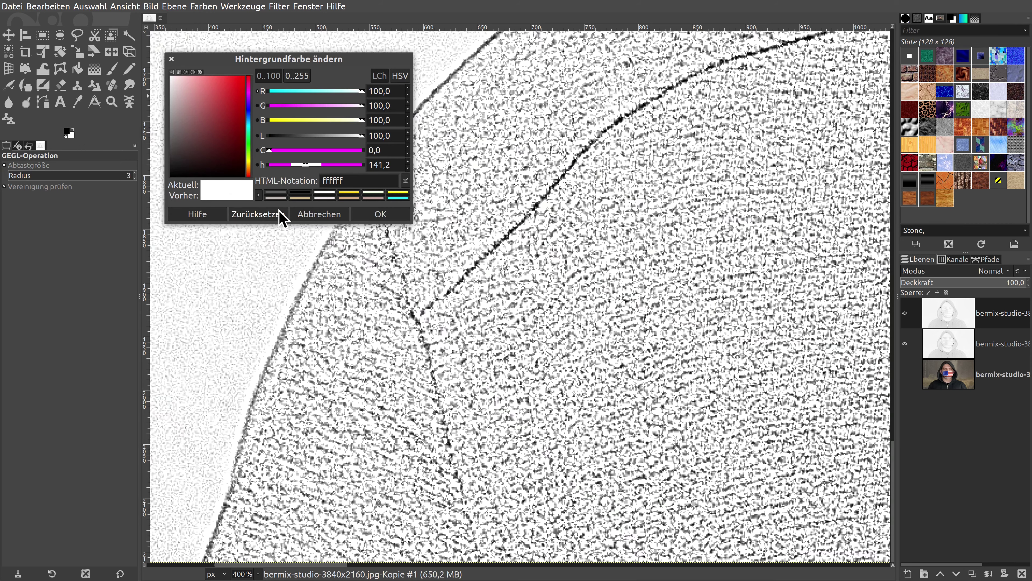
click(319, 214)
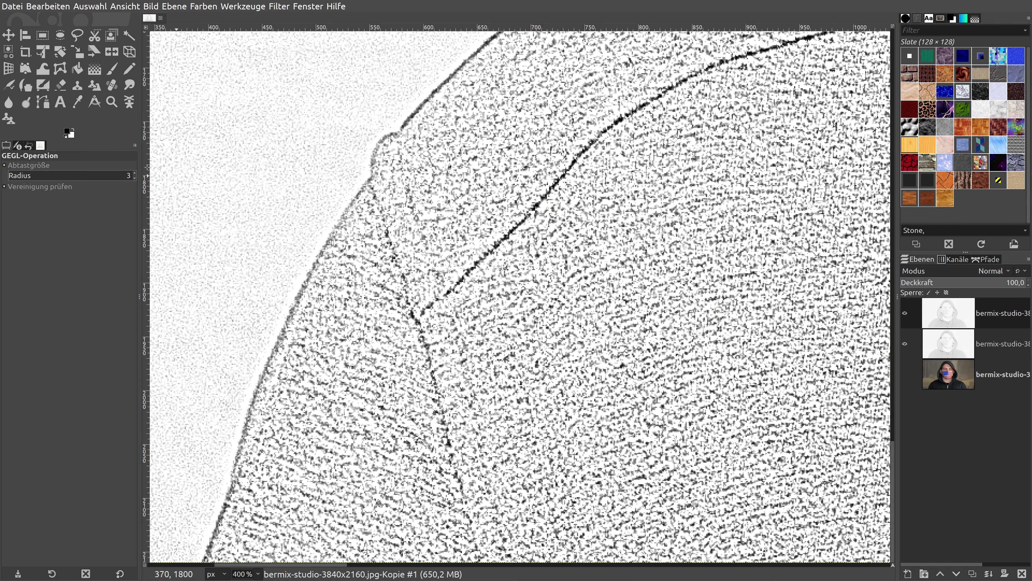
click(73, 131)
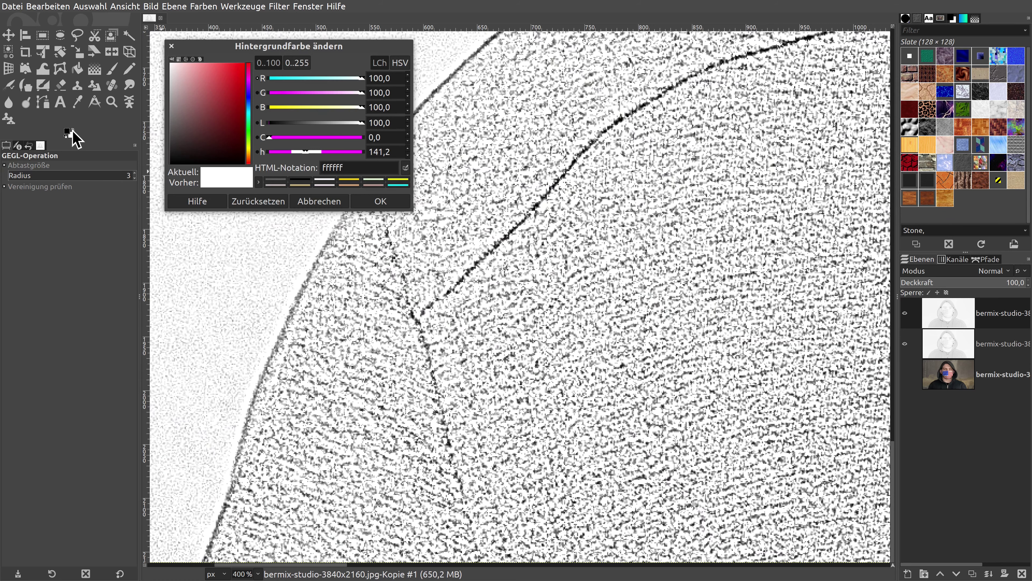
click(328, 201)
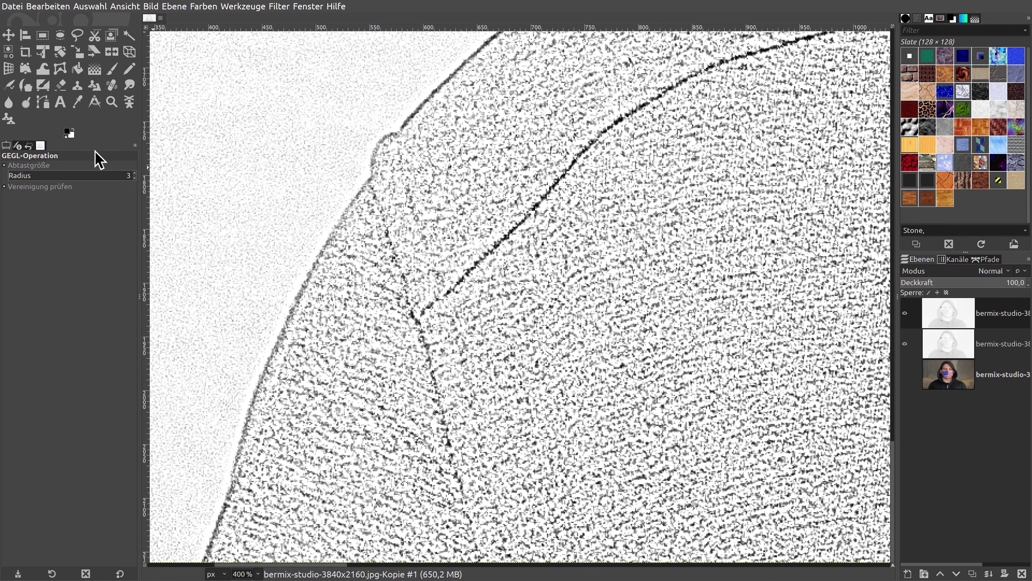
click(72, 133)
- With the Paintbrush, paint white over the grey noise beside the hood's outer edge
click(112, 70)
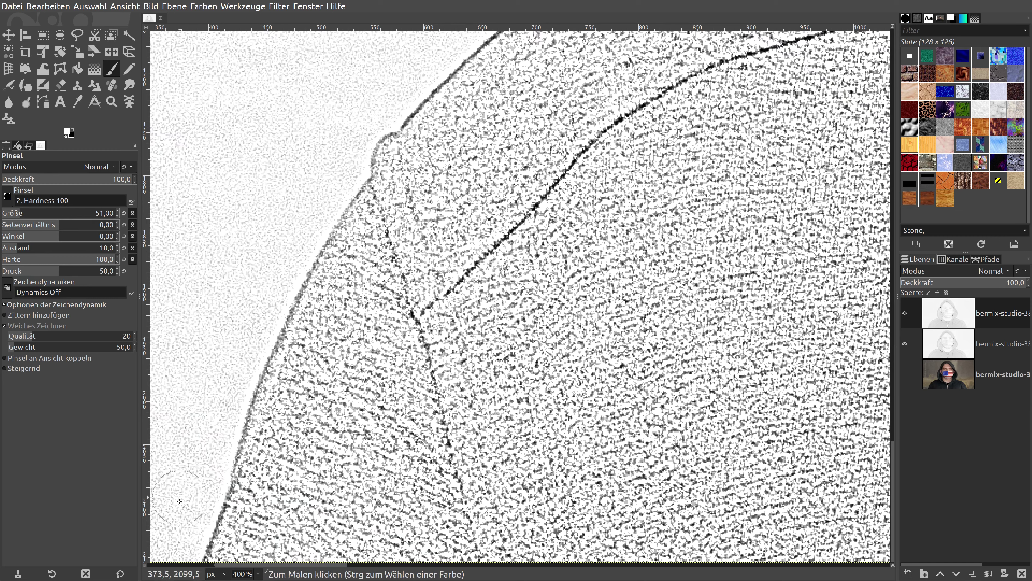
mouse_move(179, 521)
mouse_down()
mouse_move(178, 545)
mouse_move(261, 304)
mouse_up()
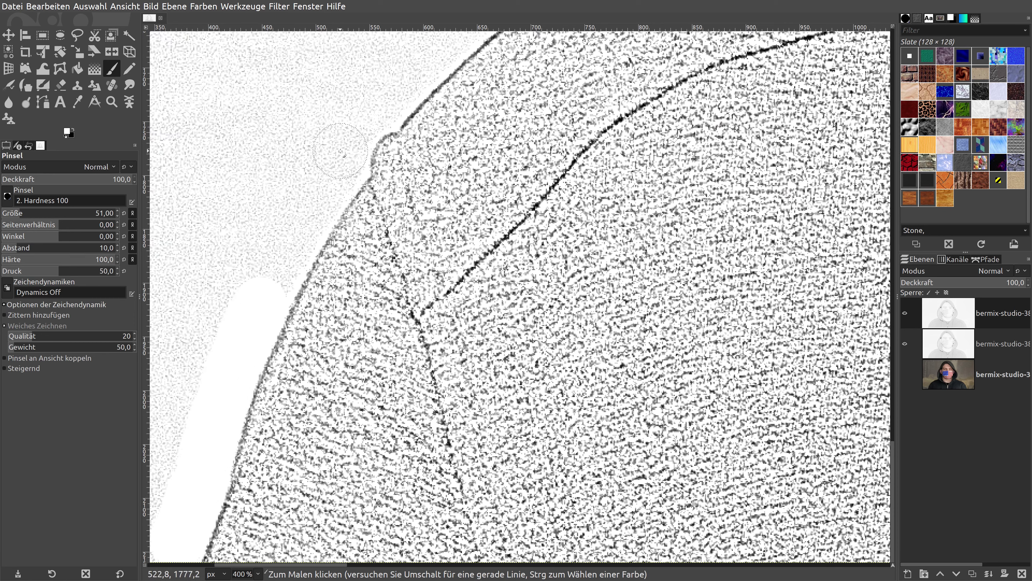
mouse_move(340, 151)
mouse_down()
mouse_move(277, 272)
mouse_move(336, 149)
mouse_move(396, 86)
mouse_move(380, 106)
mouse_up()
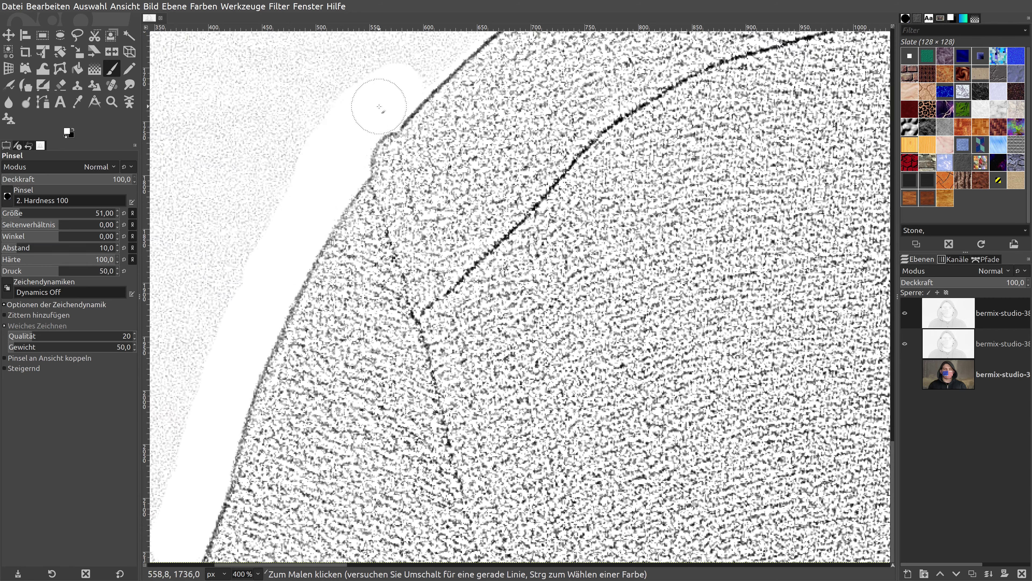
scroll(512, 207, up, 5)
mouse_move(512, 226)
mouse_down()
mouse_move(499, 255)
mouse_move(414, 329)
mouse_move(532, 214)
mouse_move(530, 233)
mouse_move(627, 180)
mouse_move(698, 115)
mouse_move(512, 191)
mouse_move(461, 230)
mouse_up()
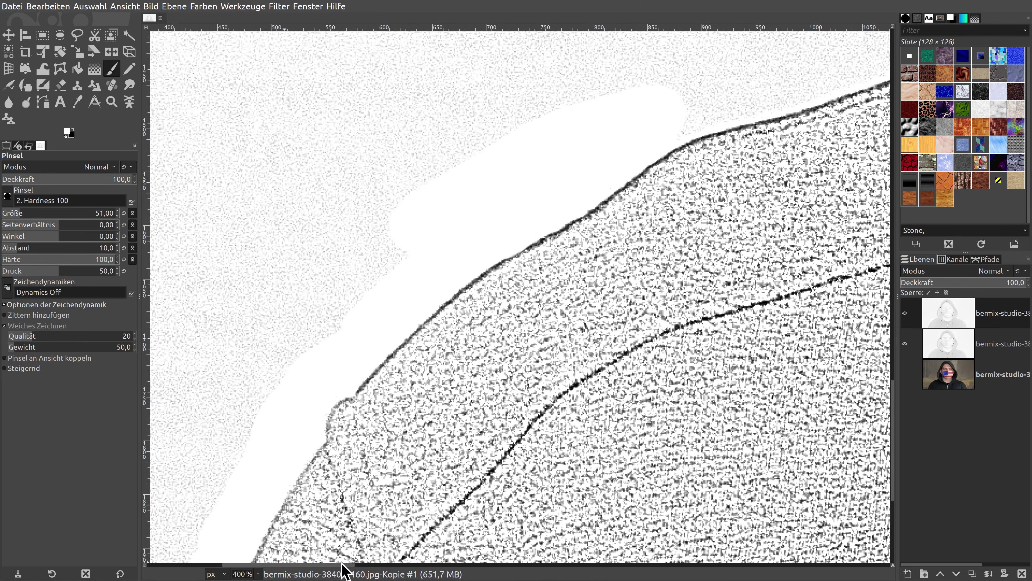
drag(334, 564, 410, 564)
scroll(246, 378, up, 5)
mouse_move(228, 370)
mouse_down()
mouse_move(337, 366)
mouse_move(567, 286)
mouse_up()
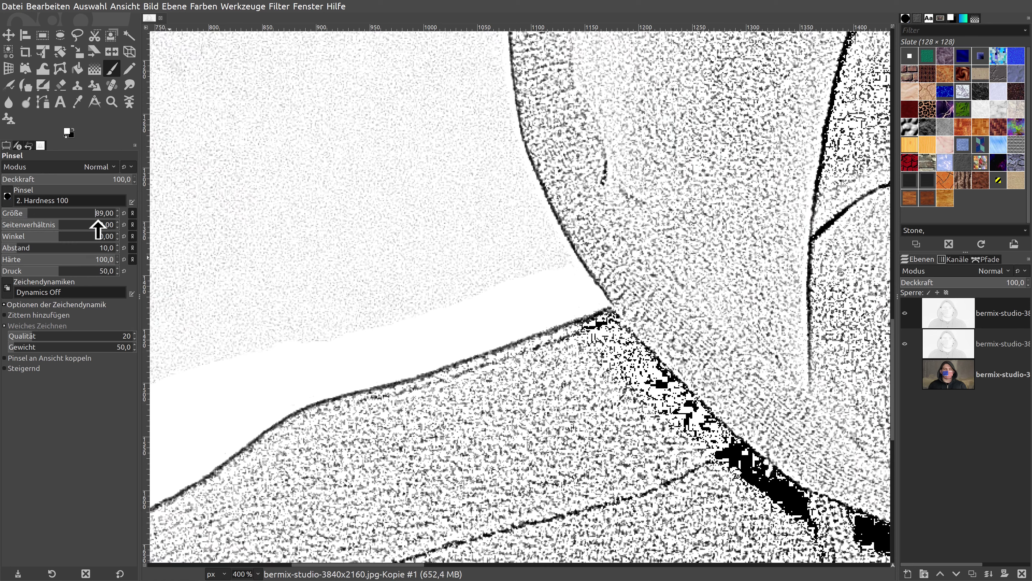
- Set the brush size to 51 and whiten the speckles along the hood's dark edge
click(123, 213)
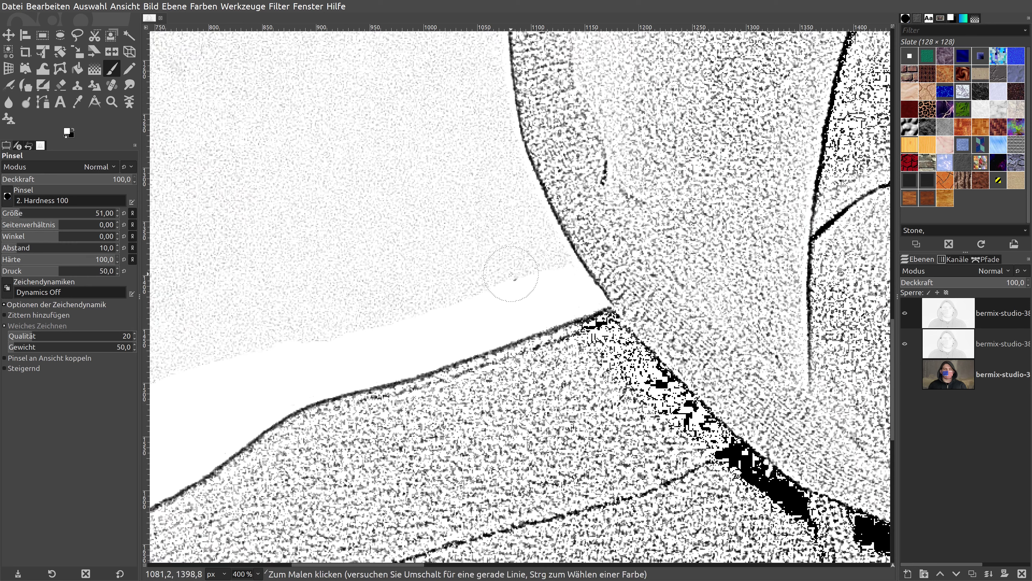
drag(549, 272, 496, 231)
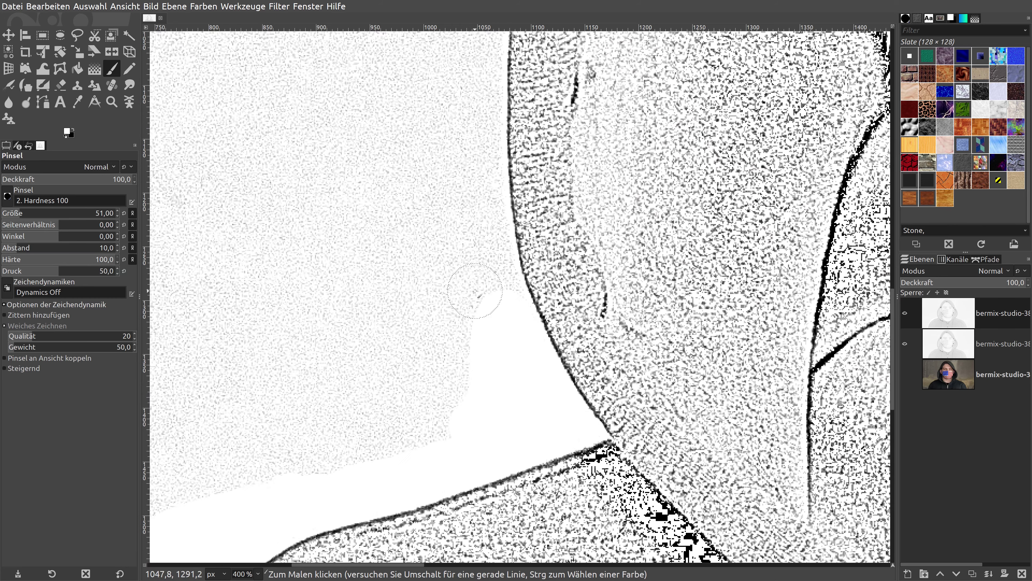
scroll(476, 291, up, 3)
mouse_move(480, 205)
mouse_down()
mouse_move(501, 304)
mouse_move(472, 127)
mouse_up()
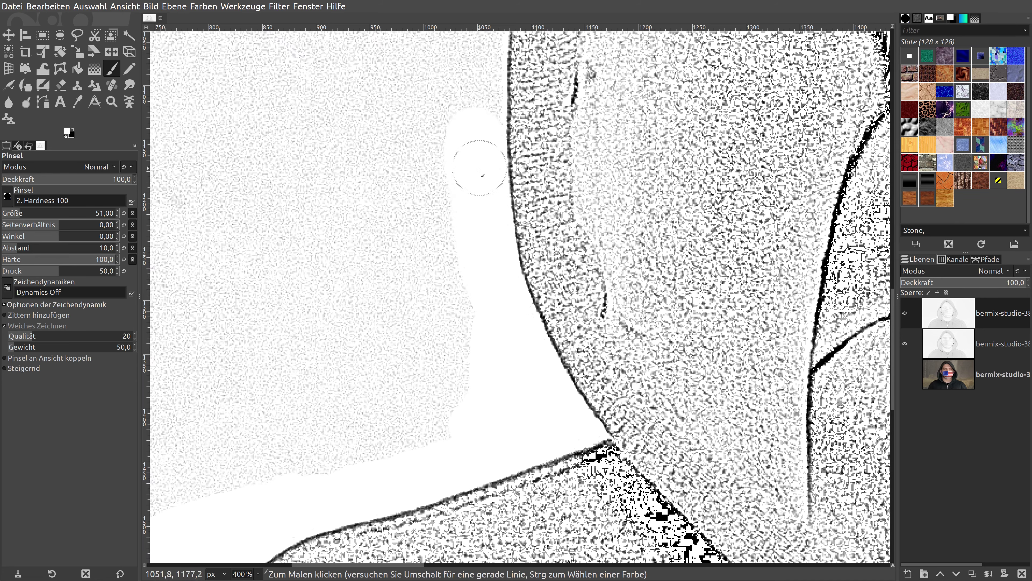
scroll(472, 219, up, 3)
mouse_move(473, 222)
mouse_down()
mouse_move(476, 249)
mouse_move(483, 135)
mouse_move(432, 419)
mouse_move(426, 341)
mouse_up()
scroll(430, 419, down, 5)
scroll(430, 346, up, 9)
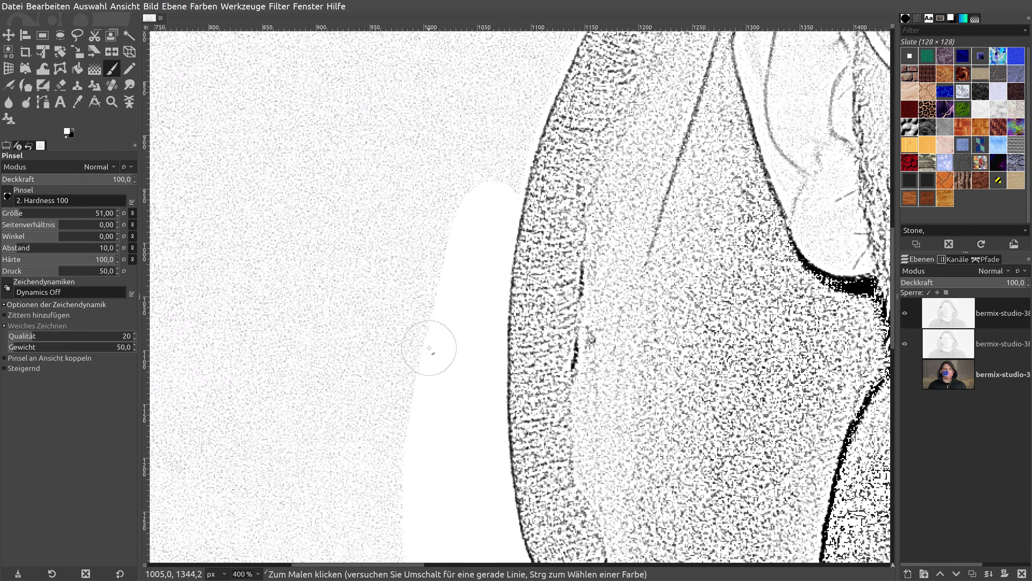
scroll(461, 293, up, 8)
drag(527, 195, 495, 307)
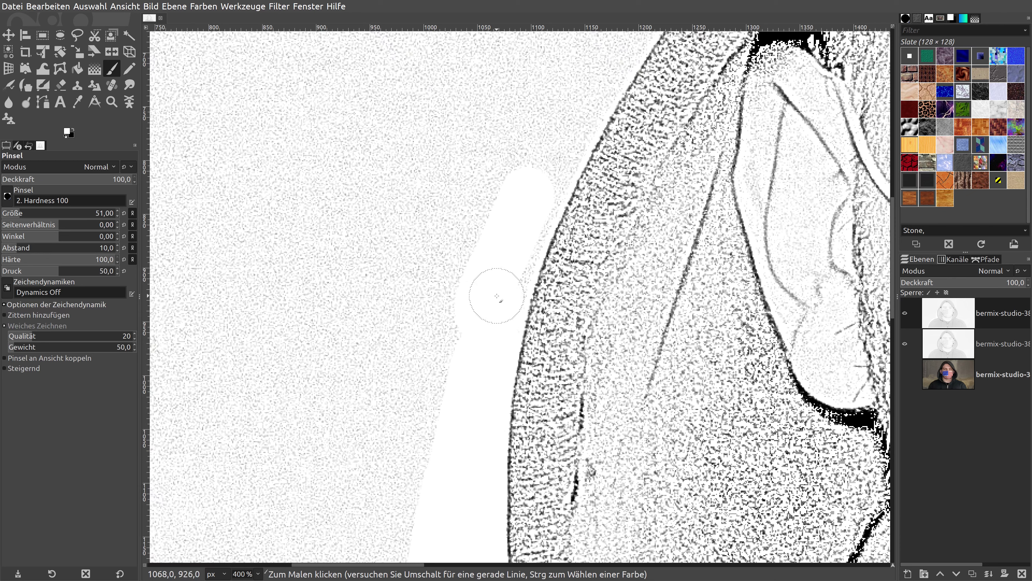
mouse_move(495, 307)
mouse_down()
mouse_move(574, 118)
mouse_move(546, 157)
mouse_move(546, 165)
mouse_move(587, 80)
mouse_move(489, 180)
mouse_move(437, 343)
mouse_move(427, 426)
mouse_move(438, 306)
mouse_move(418, 435)
mouse_up()
- Extend the white strip up toward the cloth edge with long strokes over grey noise
scroll(447, 407, down, 5)
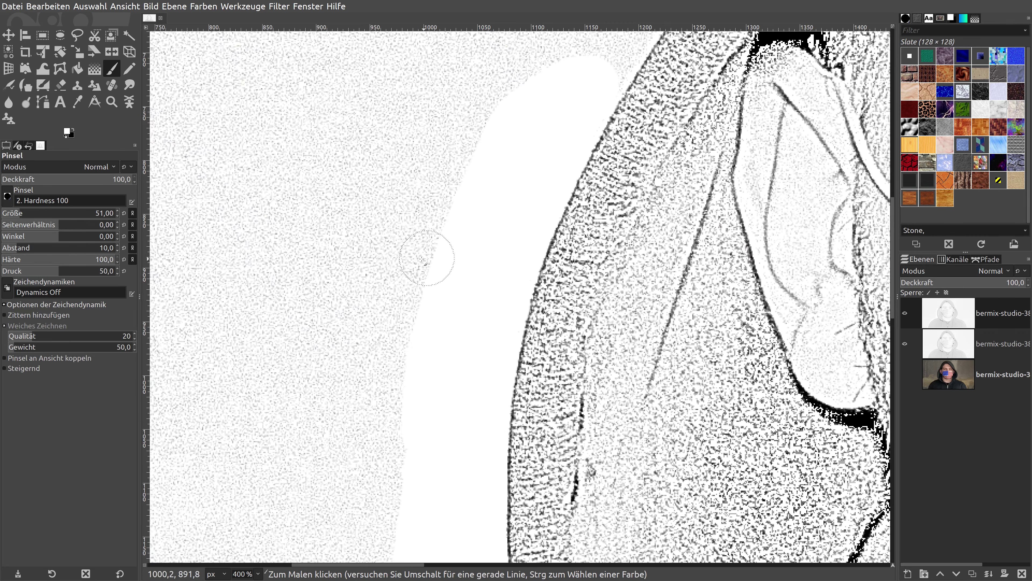
scroll(426, 258, up, 5)
mouse_move(636, 260)
mouse_down()
mouse_move(629, 247)
mouse_move(583, 301)
mouse_move(676, 206)
mouse_move(646, 277)
mouse_move(604, 329)
mouse_up()
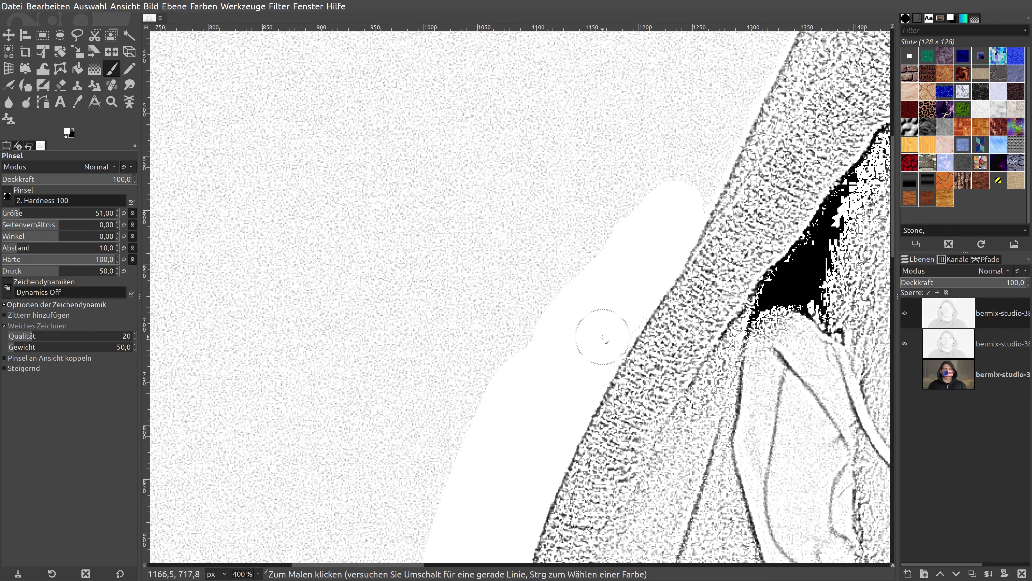
mouse_move(652, 232)
mouse_down()
mouse_move(707, 127)
mouse_move(714, 141)
mouse_move(674, 209)
mouse_up()
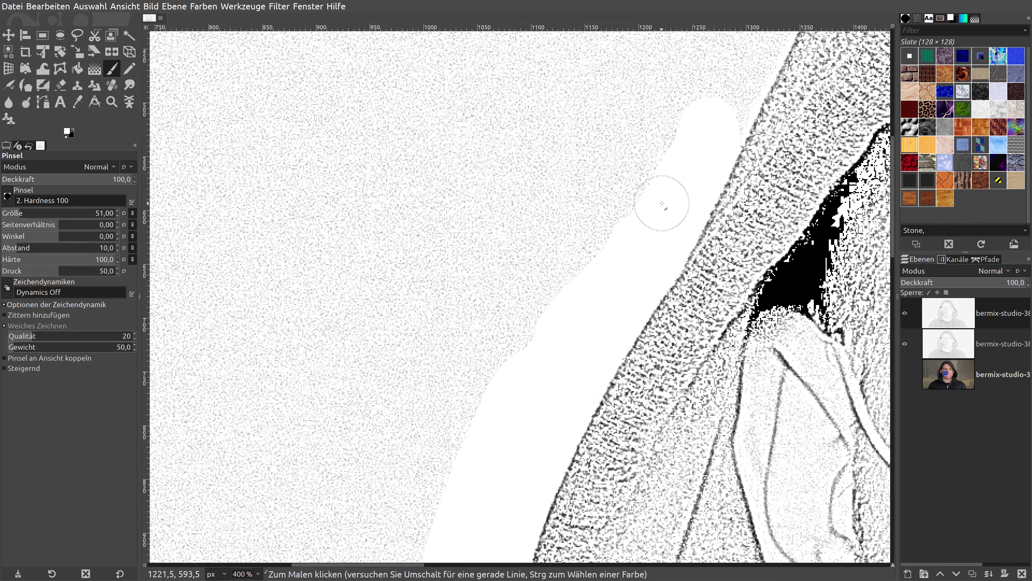
scroll(662, 203, up, 5)
mouse_move(767, 163)
mouse_down()
mouse_move(772, 131)
mouse_move(716, 251)
mouse_up()
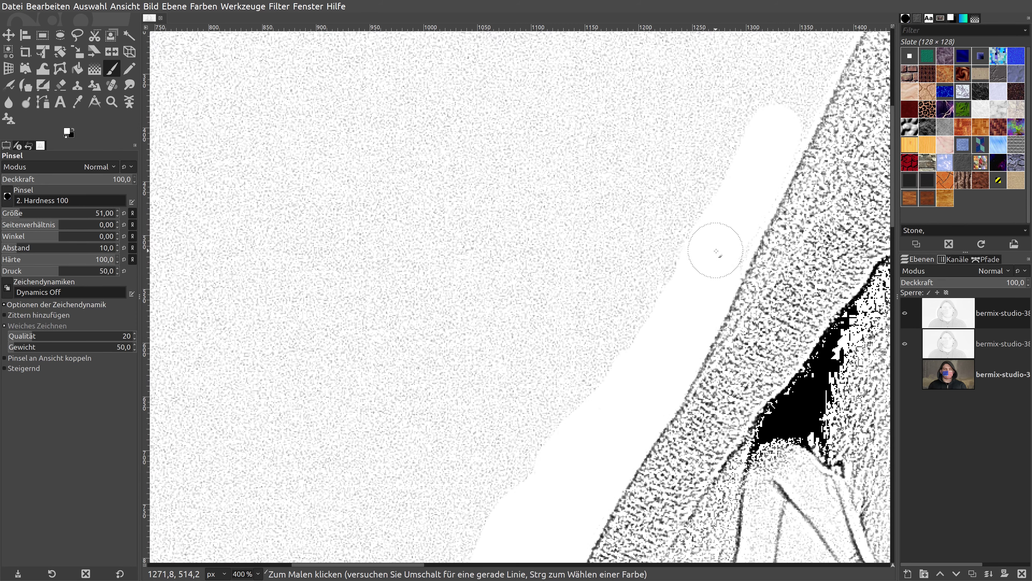
mouse_move(771, 149)
mouse_down()
mouse_move(806, 76)
mouse_move(593, 383)
mouse_up()
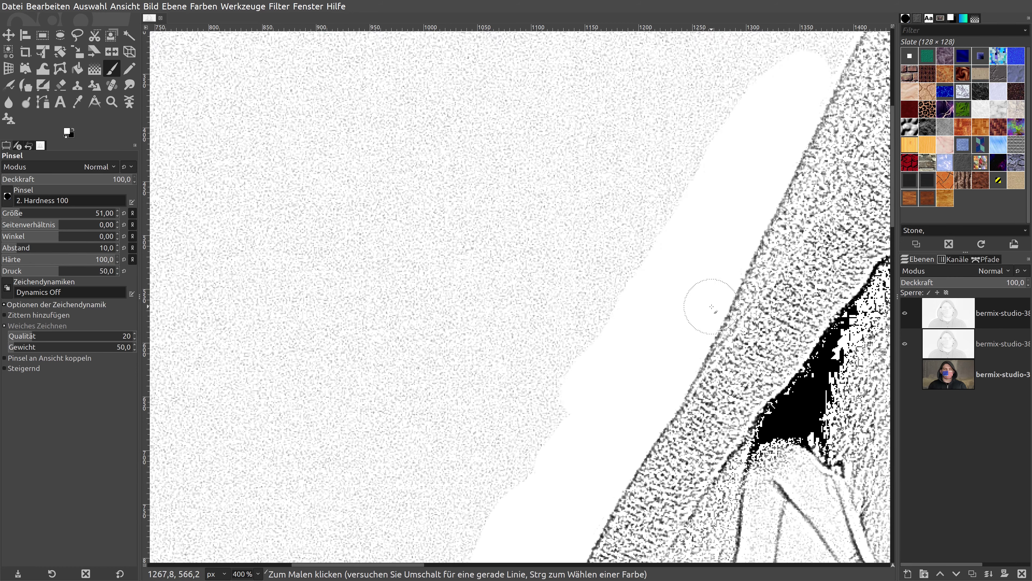
scroll(701, 317, up, 5)
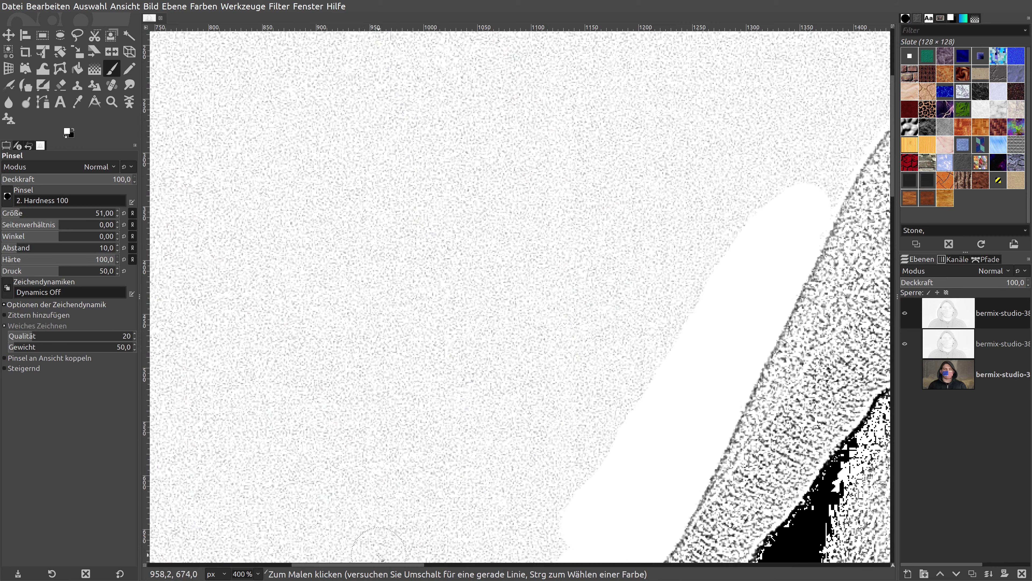
scroll(447, 467, right, 10)
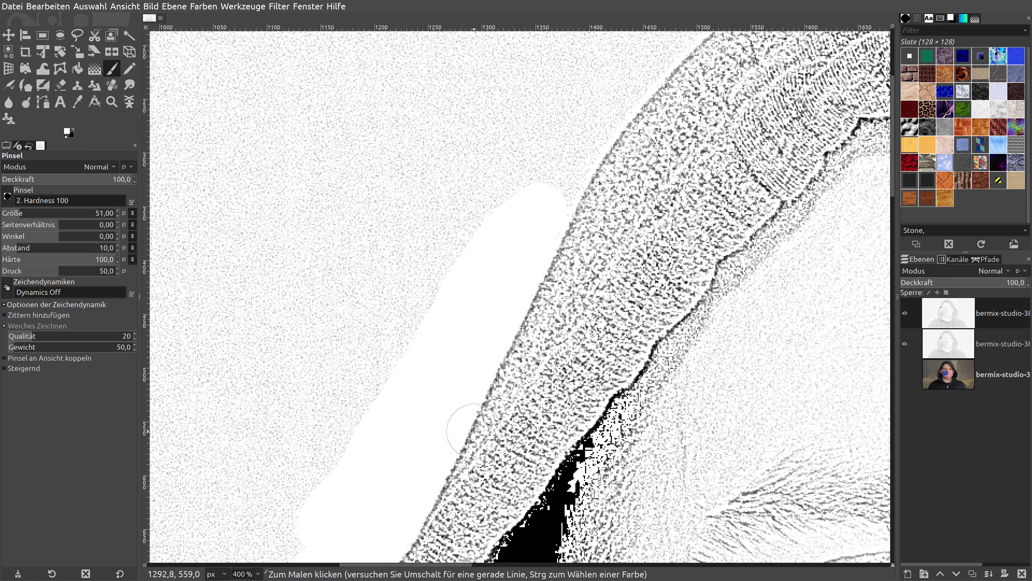
- Join new white strokes to the existing white band and clear speckles near the top right
scroll(480, 283, up, 5)
mouse_move(623, 199)
mouse_down()
mouse_move(535, 302)
mouse_move(579, 270)
mouse_up()
mouse_move(602, 237)
mouse_down()
mouse_move(712, 128)
mouse_move(553, 214)
mouse_move(450, 434)
mouse_move(487, 388)
mouse_up()
scroll(579, 265, up, 3)
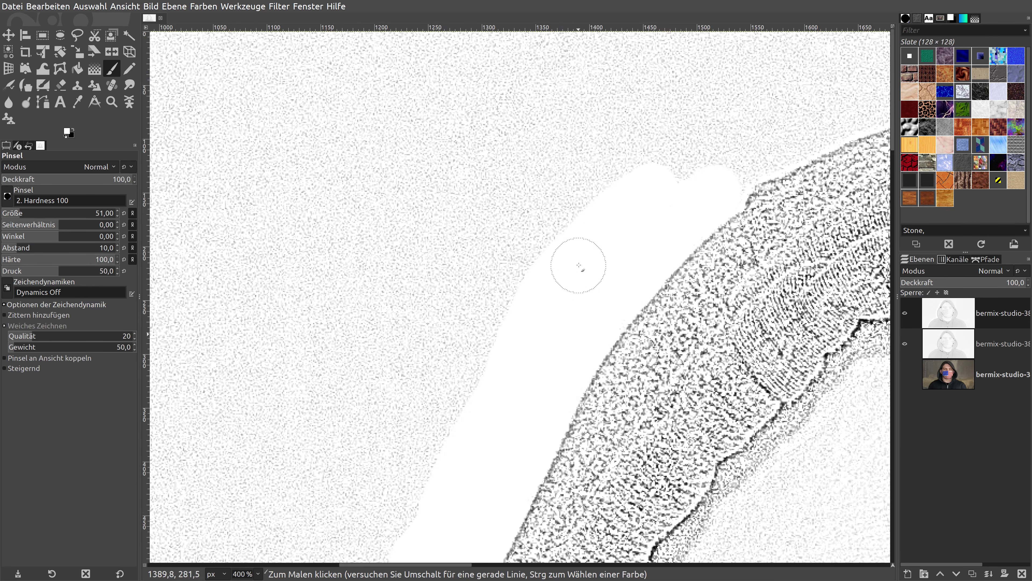
mouse_move(800, 99)
mouse_down()
mouse_move(787, 89)
mouse_move(778, 122)
mouse_move(739, 165)
mouse_move(691, 178)
mouse_move(784, 97)
mouse_move(815, 128)
mouse_move(857, 104)
mouse_up()
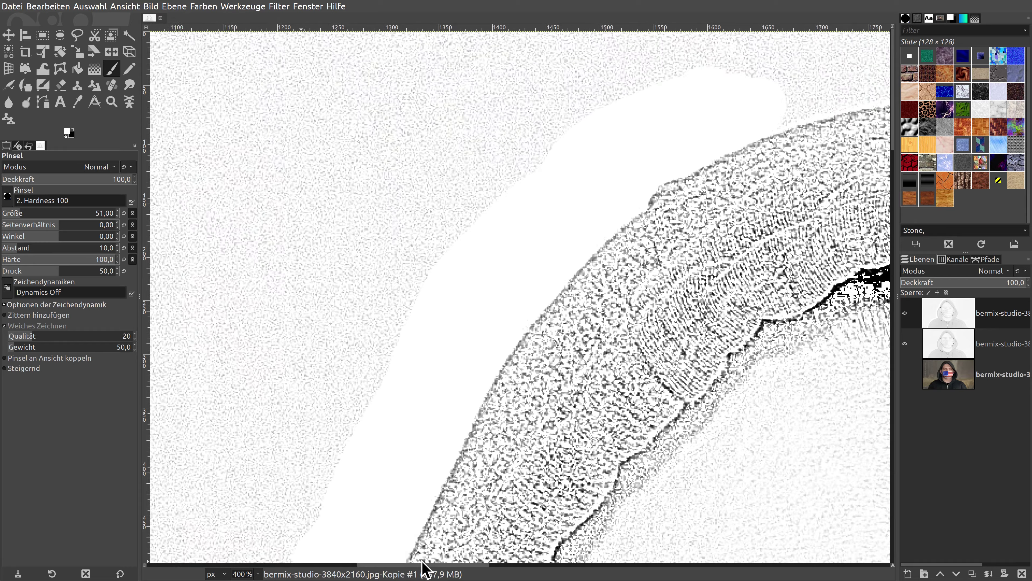
- Whiten the noisy area above the hood's arc, extending the strokes rightward
drag(403, 564, 469, 565)
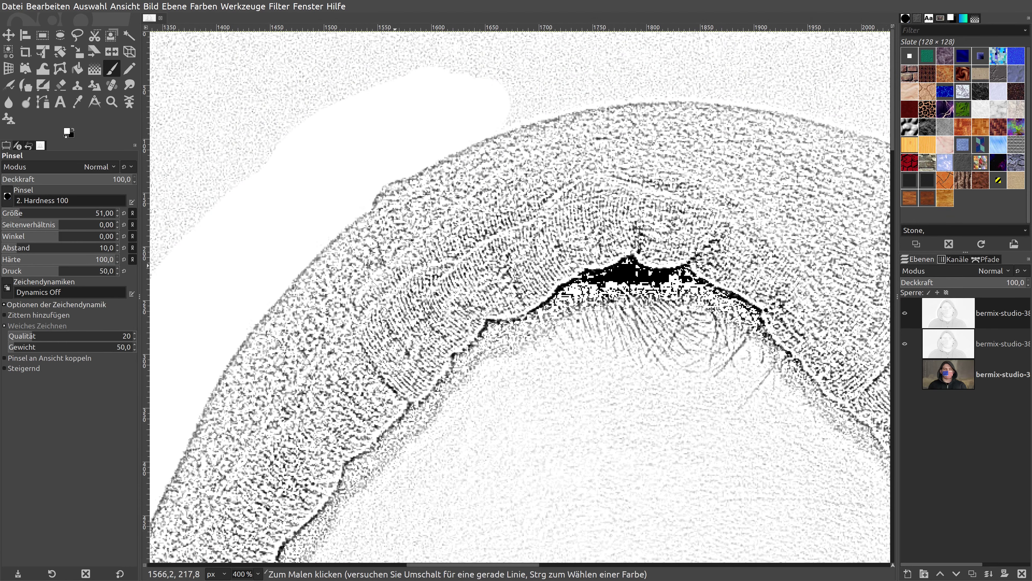
mouse_move(499, 103)
mouse_down()
mouse_move(567, 80)
mouse_move(489, 86)
mouse_move(681, 62)
mouse_up()
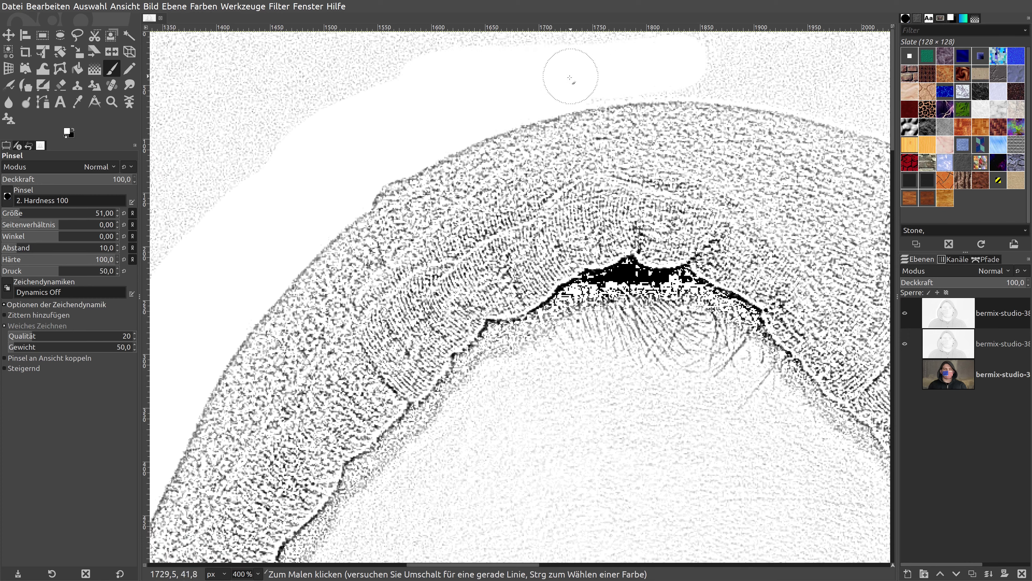
drag(570, 77, 866, 78)
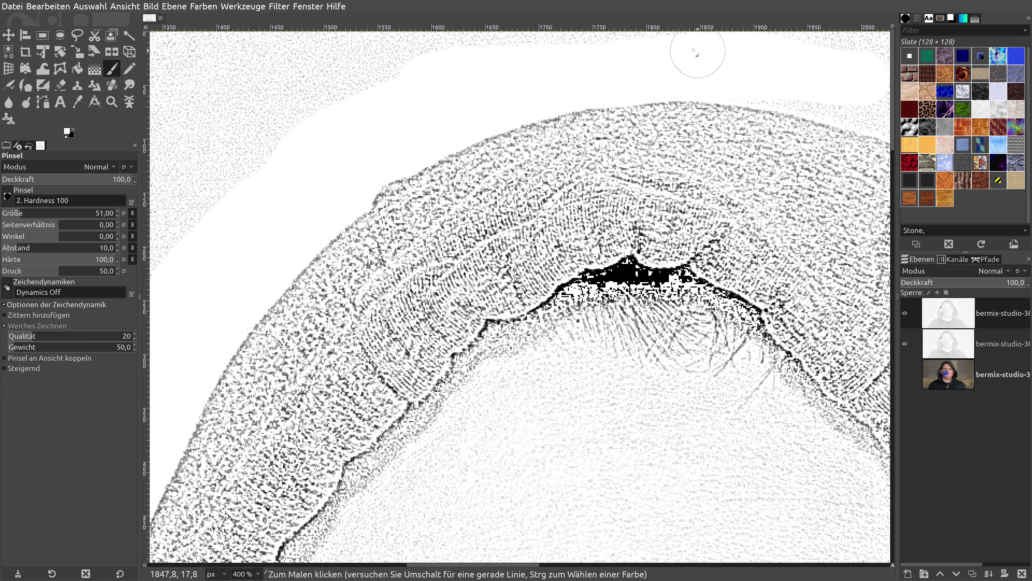
drag(789, 86, 865, 106)
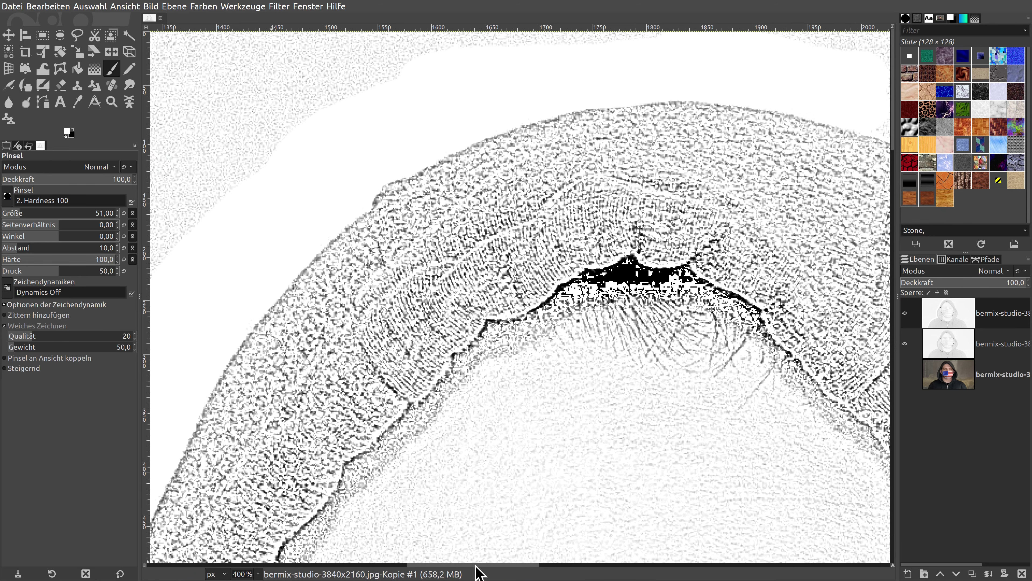
drag(477, 571, 528, 571)
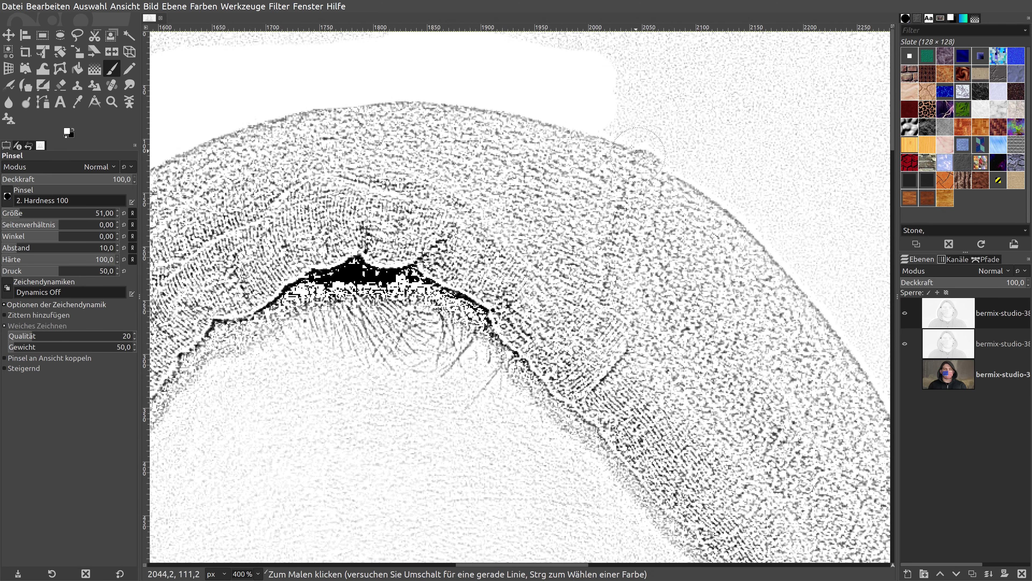
mouse_move(596, 104)
mouse_down()
mouse_move(671, 130)
mouse_move(786, 214)
mouse_move(811, 254)
mouse_move(821, 216)
mouse_move(577, 53)
mouse_move(778, 190)
mouse_up()
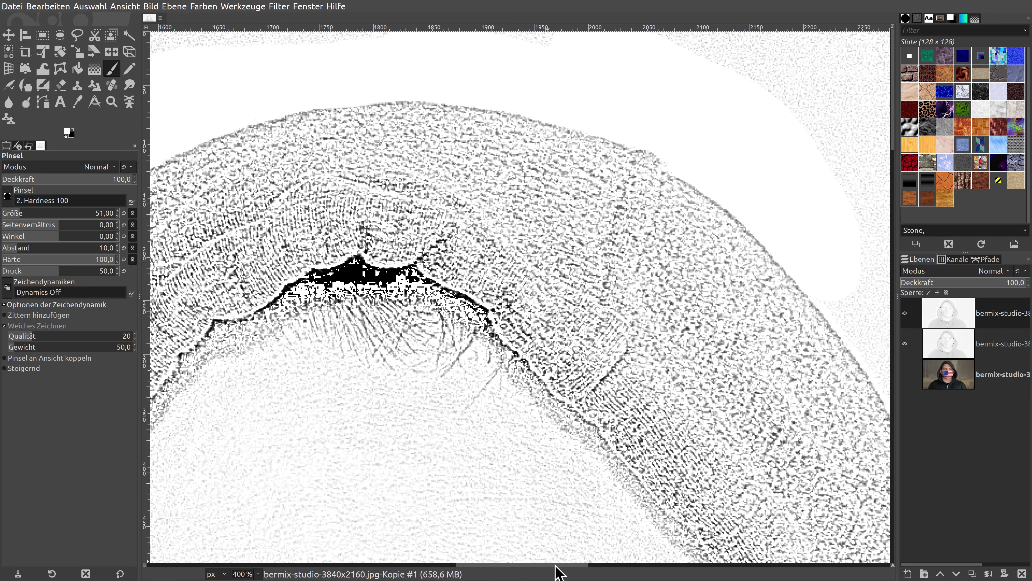
- Paint a white band down beside the hood's right edge
drag(556, 565, 600, 566)
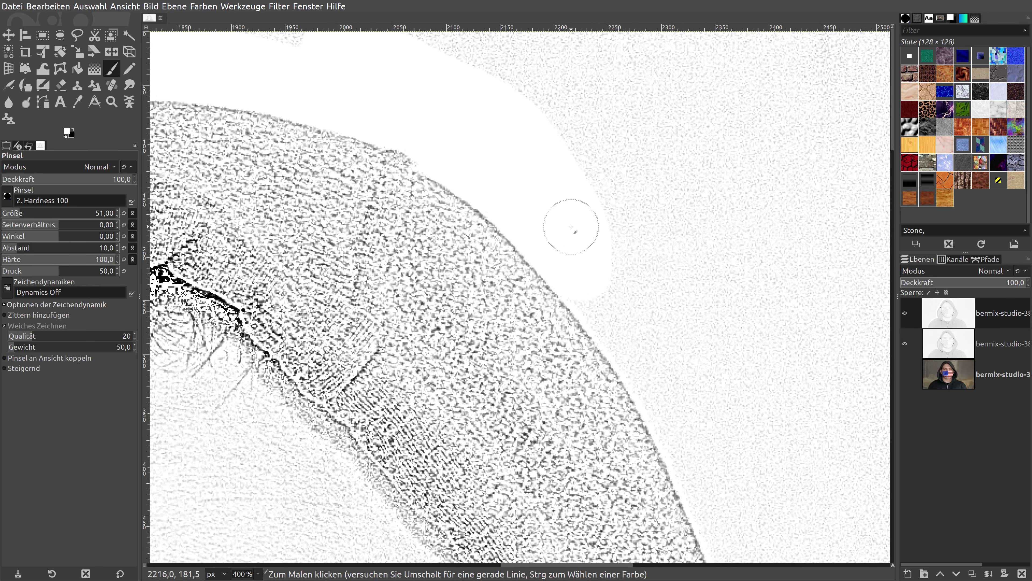
drag(599, 220, 732, 424)
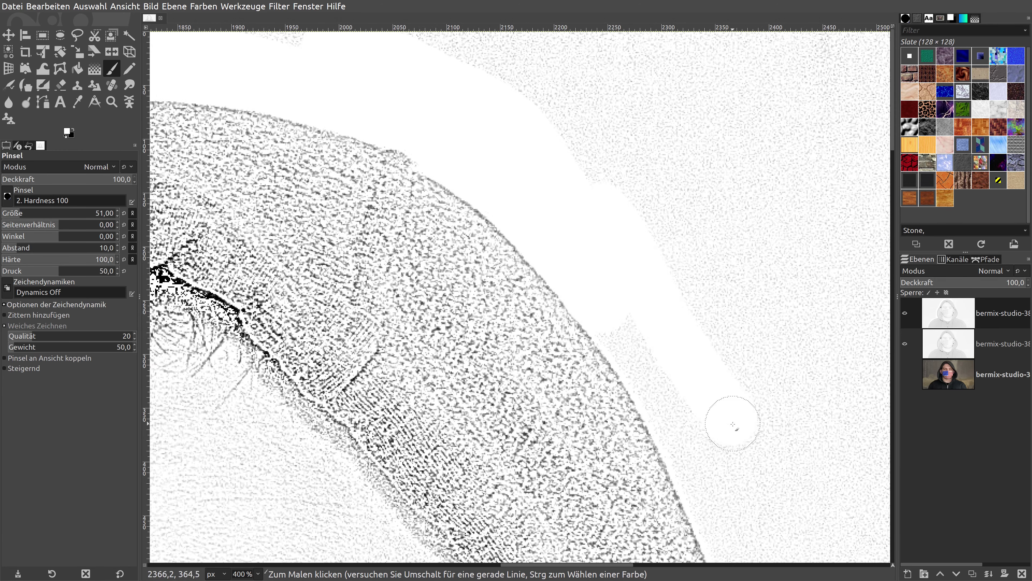
drag(625, 337, 694, 432)
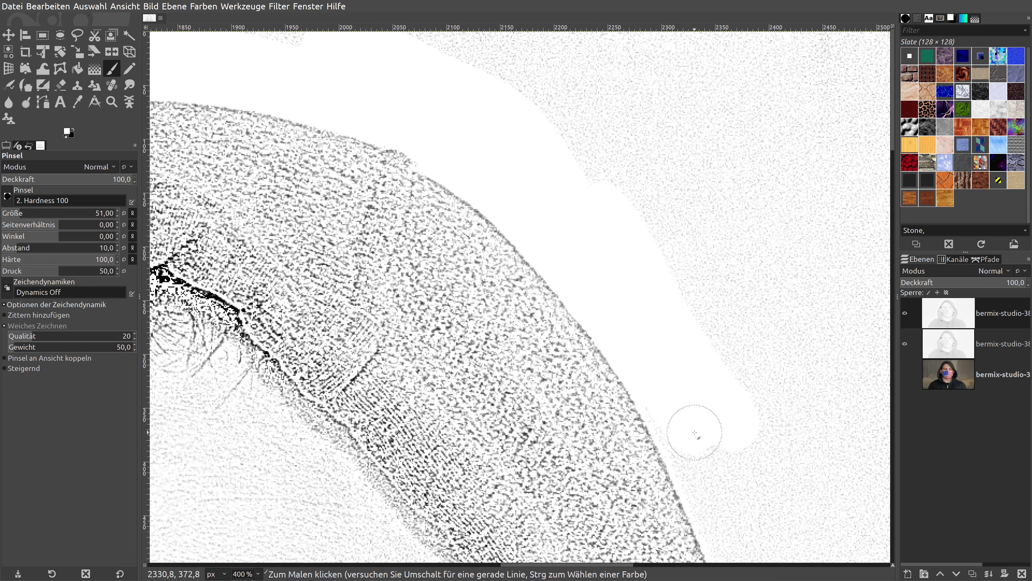
scroll(736, 330, down, 10)
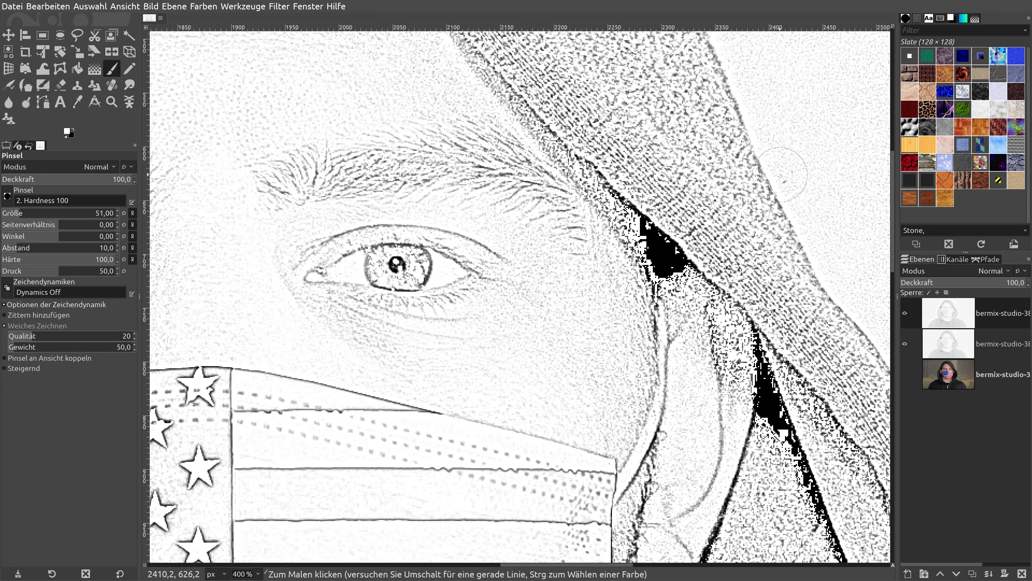
scroll(752, 167, up, 5)
scroll(708, 163, up, 5)
drag(692, 322, 717, 372)
drag(689, 308, 812, 451)
drag(737, 283, 749, 431)
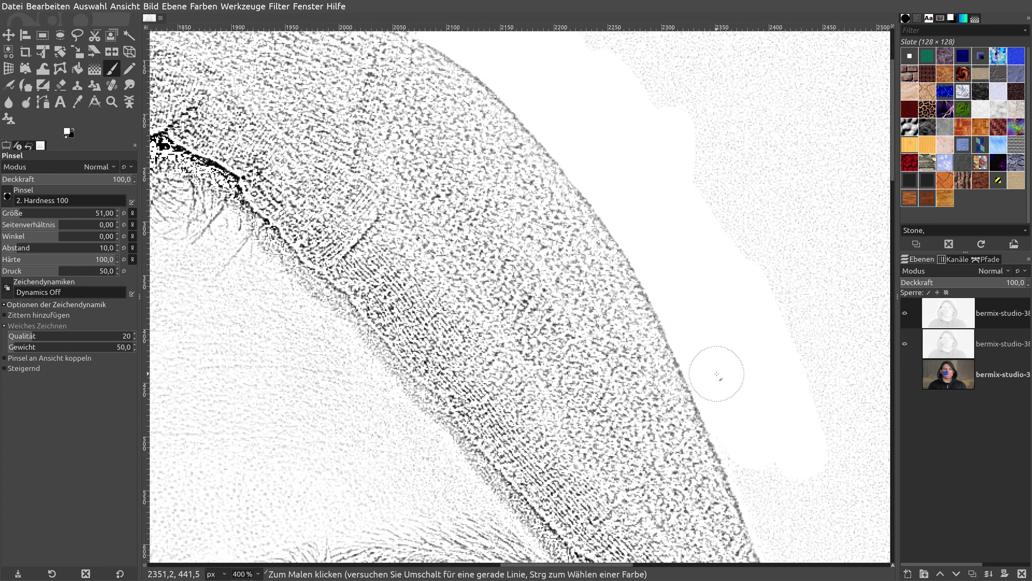
- Continue whitening the grey texture along the hood outline further down
scroll(772, 431, down, 3)
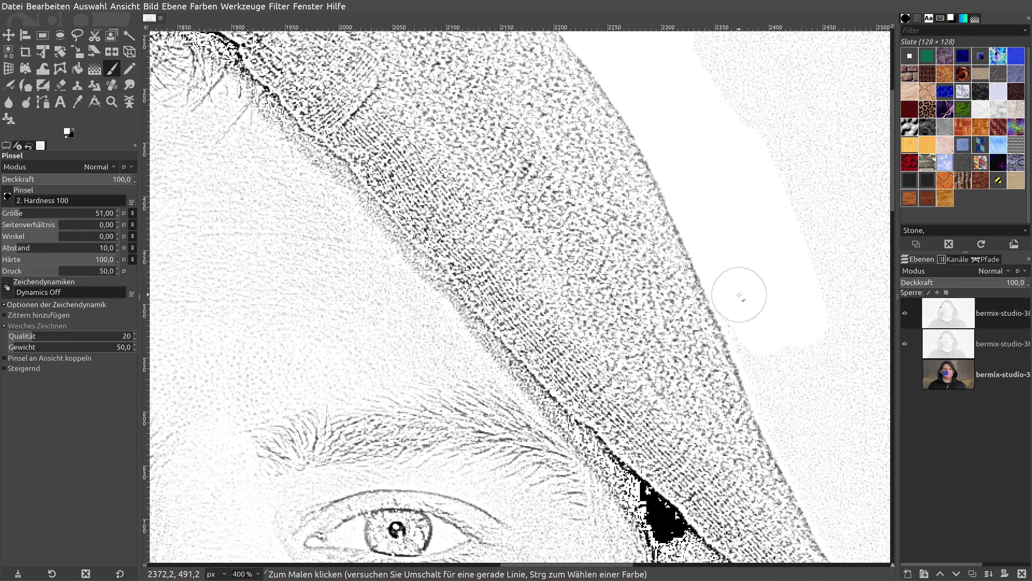
mouse_move(754, 334)
mouse_down()
mouse_move(777, 391)
mouse_move(799, 330)
mouse_move(836, 424)
mouse_up()
scroll(836, 424, down, 3)
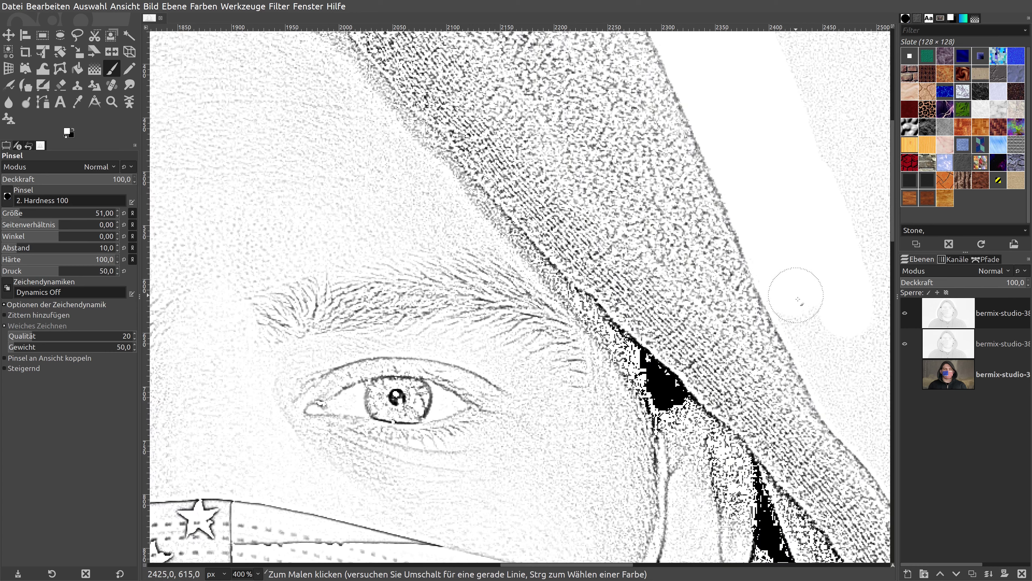
drag(798, 299, 817, 347)
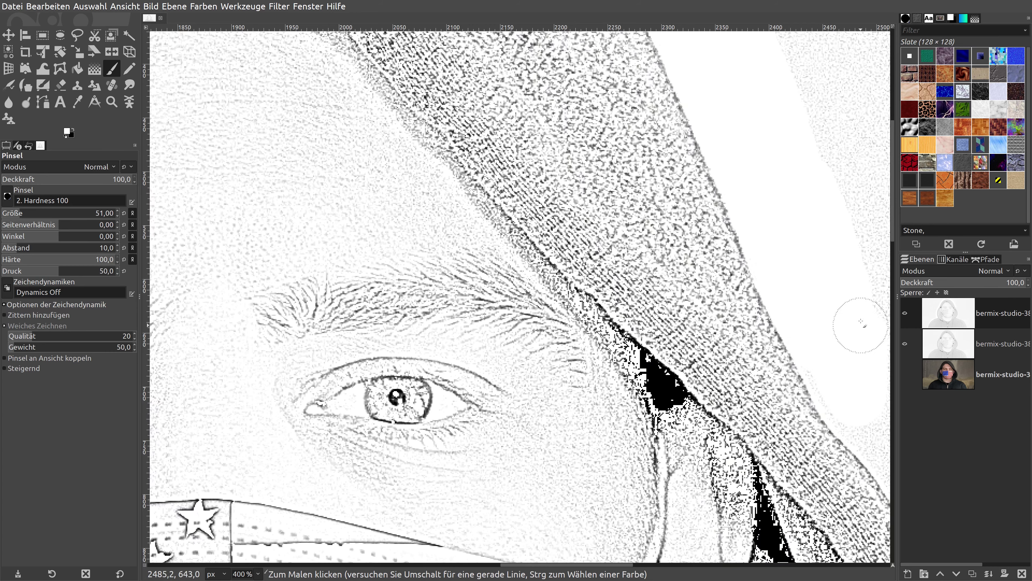
scroll(845, 329, down, 3)
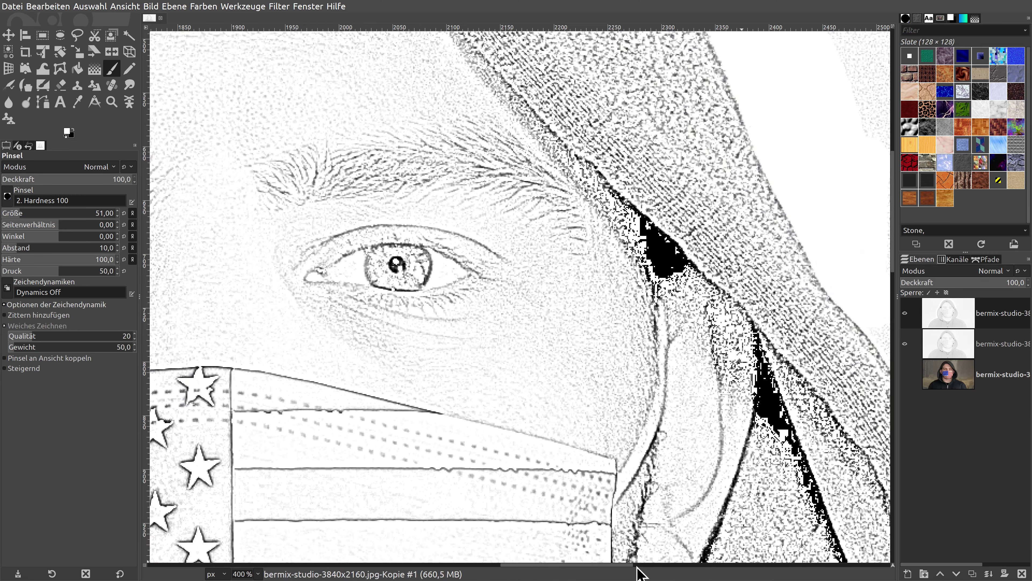
drag(626, 566, 691, 570)
scroll(594, 322, down, 3)
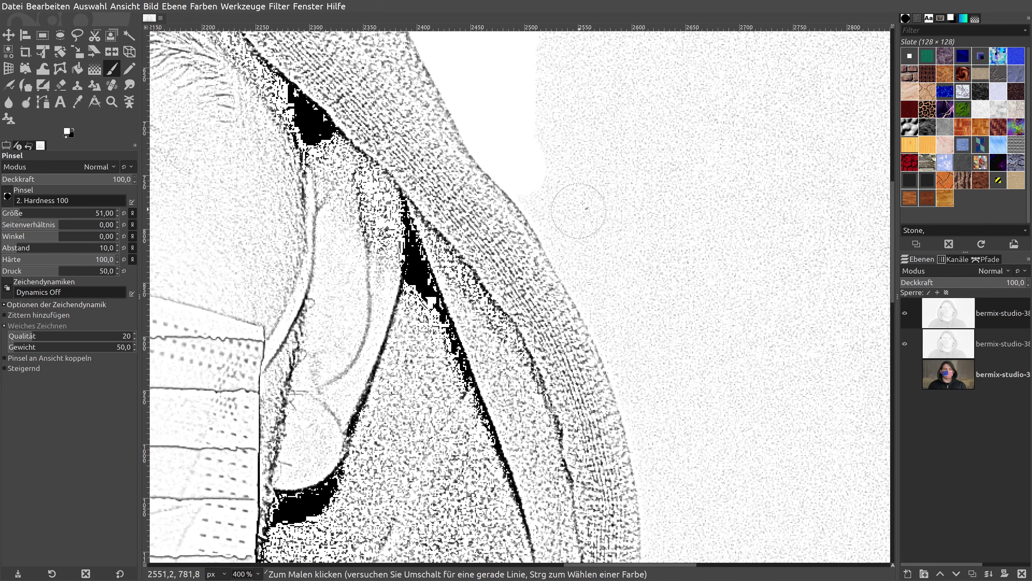
mouse_move(542, 118)
mouse_down()
mouse_move(539, 180)
mouse_move(565, 230)
mouse_move(593, 273)
mouse_move(641, 277)
mouse_move(627, 300)
mouse_move(634, 351)
mouse_up()
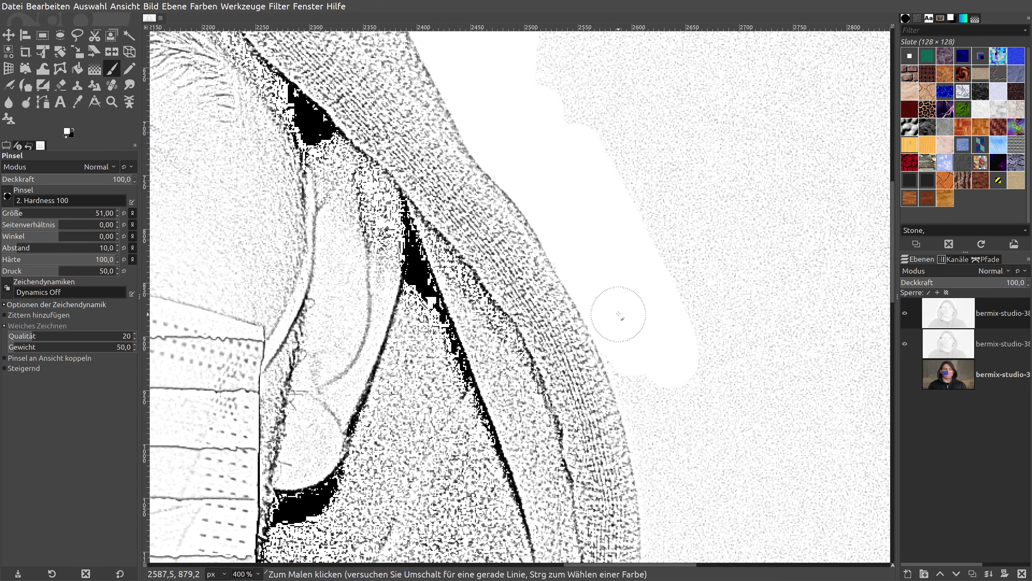
drag(619, 314, 639, 366)
scroll(720, 312, down, 5)
drag(645, 121, 666, 221)
mouse_move(646, 105)
mouse_down()
mouse_move(726, 282)
mouse_move(695, 249)
mouse_move(674, 267)
mouse_move(662, 233)
mouse_up()
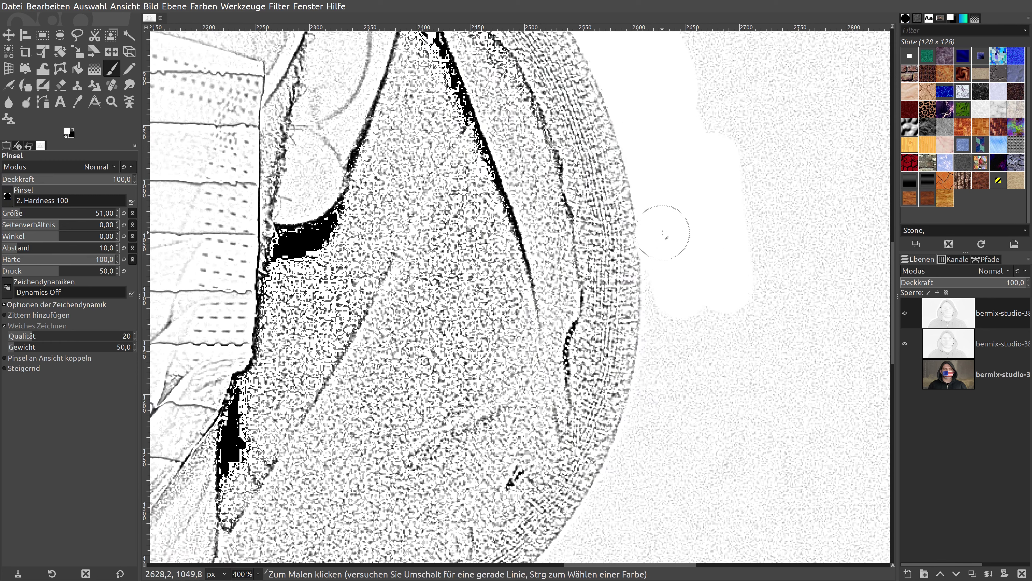
- Undo the last stray brush stroke and repaint that area more carefully
click(50, 6)
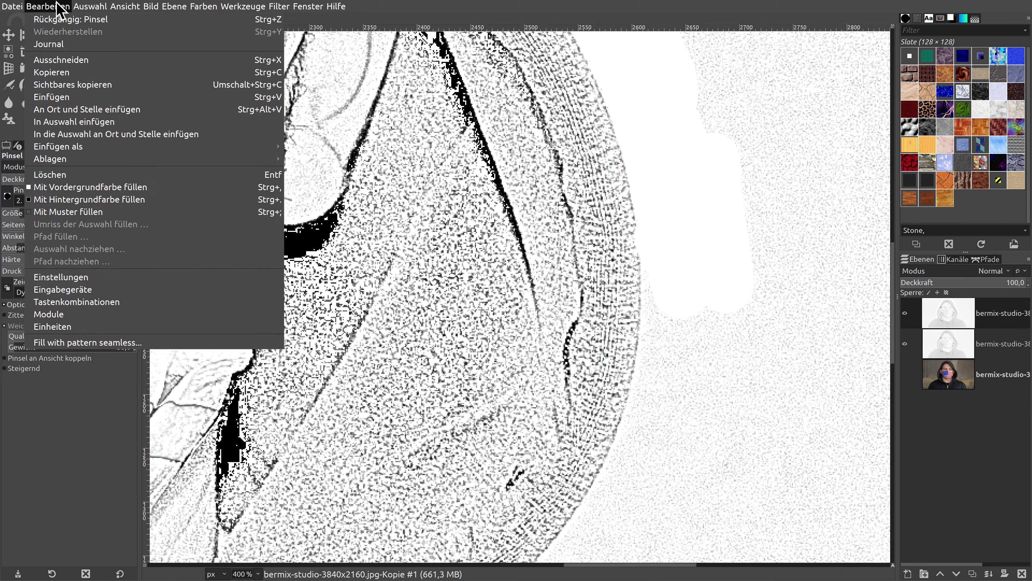
click(65, 15)
drag(645, 124, 654, 158)
mouse_move(668, 104)
mouse_down()
mouse_move(707, 231)
mouse_move(645, 140)
mouse_up()
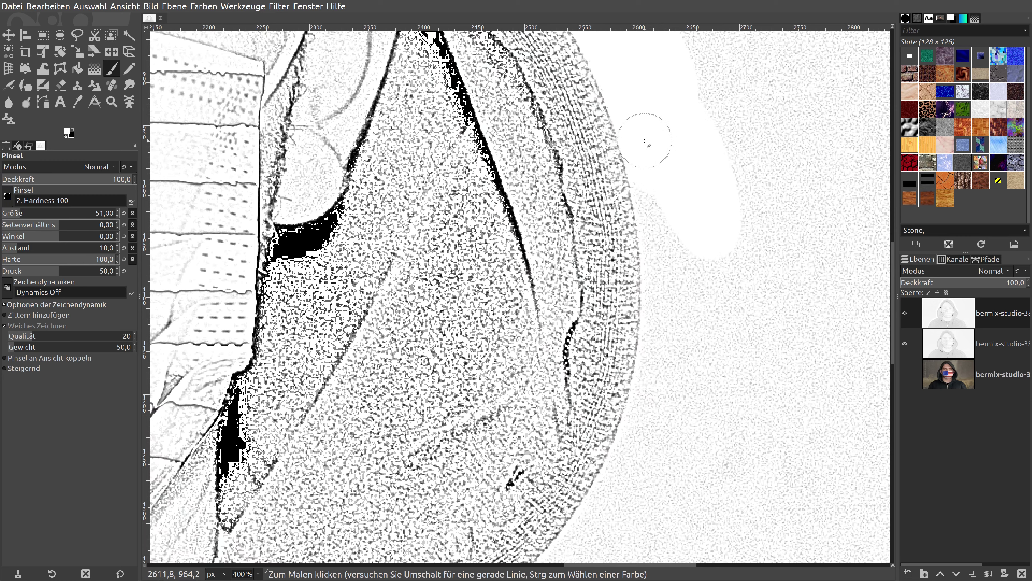
mouse_move(659, 178)
mouse_down()
mouse_move(669, 252)
mouse_move(707, 288)
mouse_move(710, 336)
mouse_up()
- Clear the speckles between the dark hood edge and the white area toward the shoulder
scroll(715, 309, down, 5)
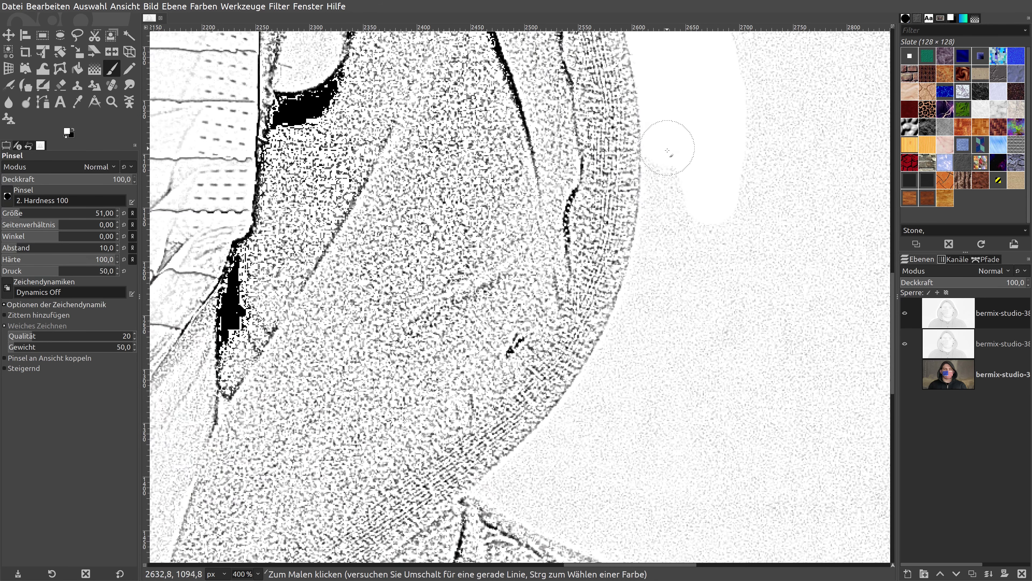
mouse_move(667, 151)
mouse_down()
mouse_move(670, 222)
mouse_move(707, 224)
mouse_move(675, 282)
mouse_move(660, 255)
mouse_up()
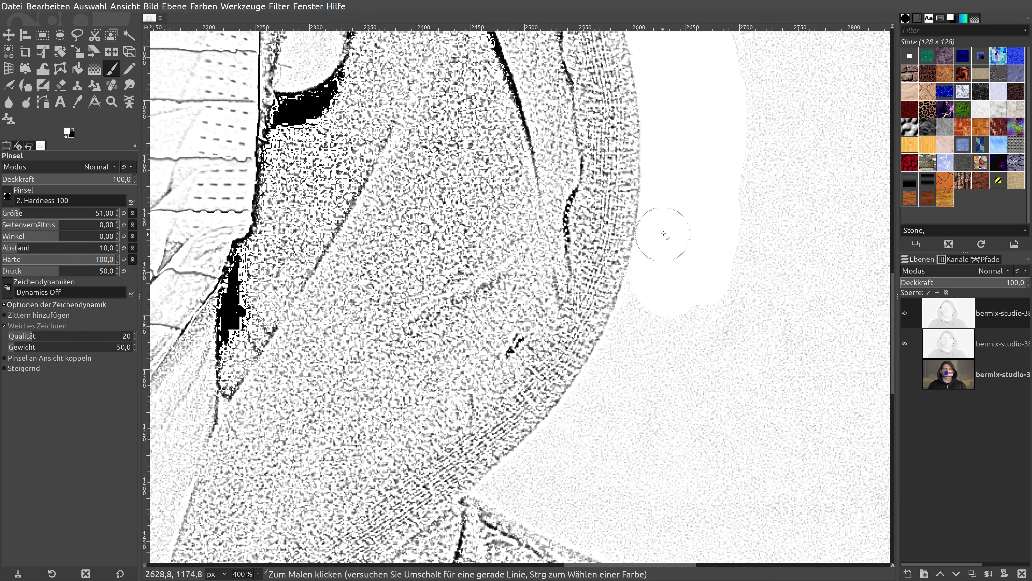
scroll(740, 254, down, 5)
mouse_move(704, 165)
mouse_down()
mouse_move(613, 337)
mouse_move(651, 185)
mouse_up()
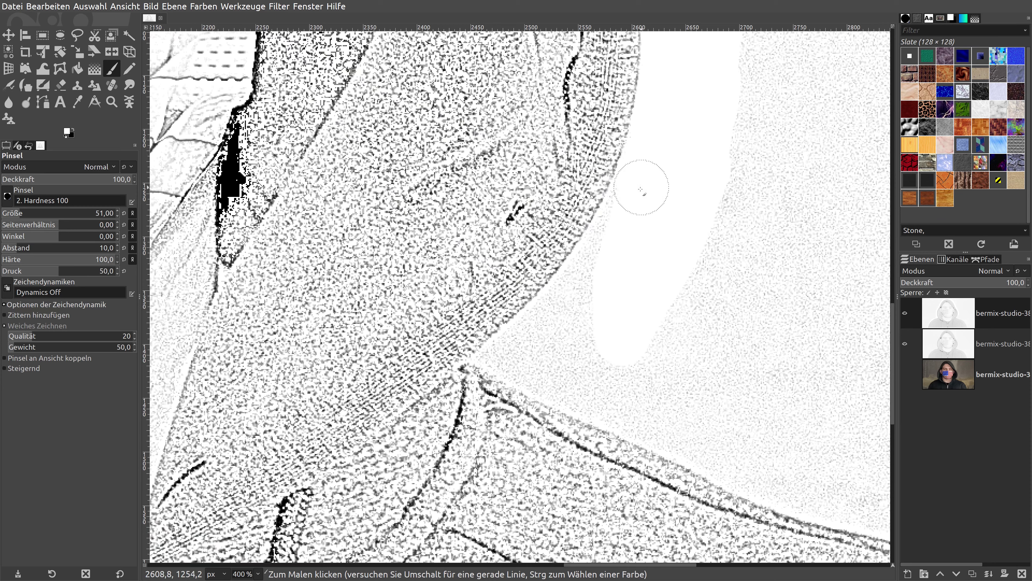
mouse_move(623, 225)
mouse_down()
mouse_move(550, 329)
mouse_move(530, 336)
mouse_move(664, 365)
mouse_move(588, 362)
mouse_move(647, 406)
mouse_move(629, 410)
mouse_move(564, 381)
mouse_up()
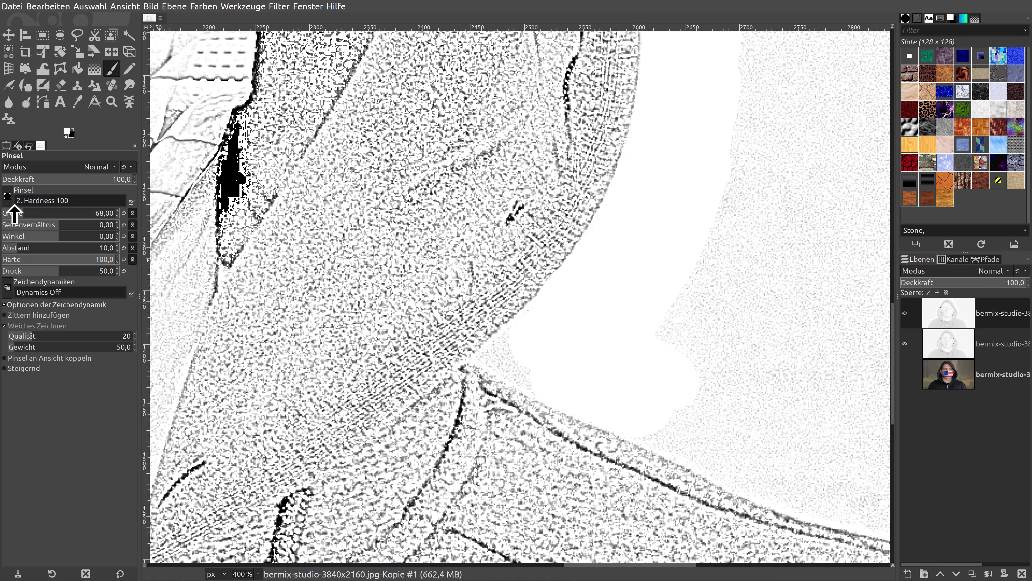
- Paint a diagonal white band over the background and along the shoulder outline
scroll(9, 209, down, 1)
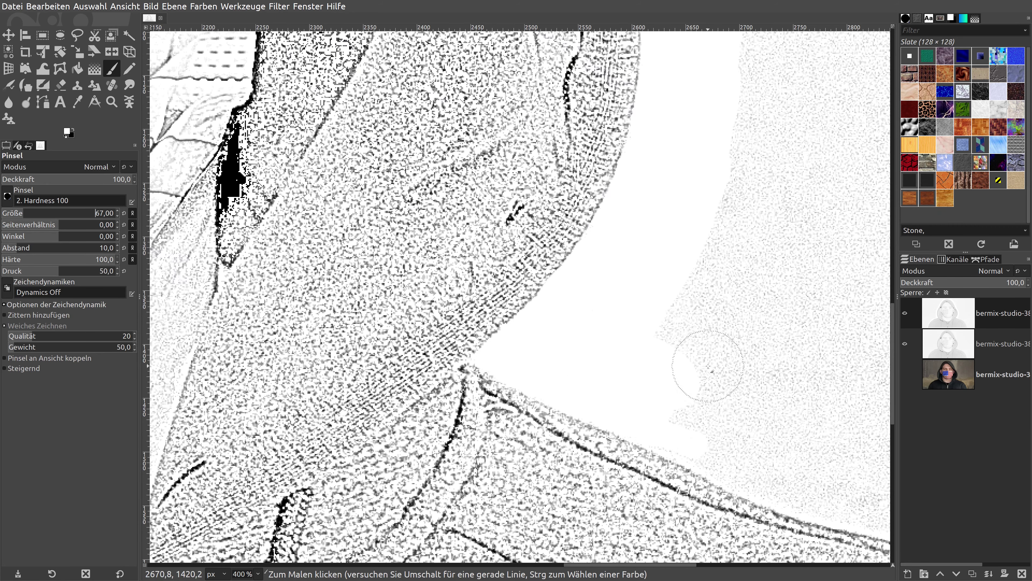
scroll(703, 369, down, 5)
drag(682, 572, 735, 571)
mouse_move(357, 261)
mouse_down()
mouse_move(526, 352)
mouse_move(387, 246)
mouse_move(643, 339)
mouse_move(543, 346)
mouse_move(564, 357)
mouse_move(553, 361)
mouse_move(644, 375)
mouse_move(618, 376)
mouse_move(704, 405)
mouse_move(659, 337)
mouse_up()
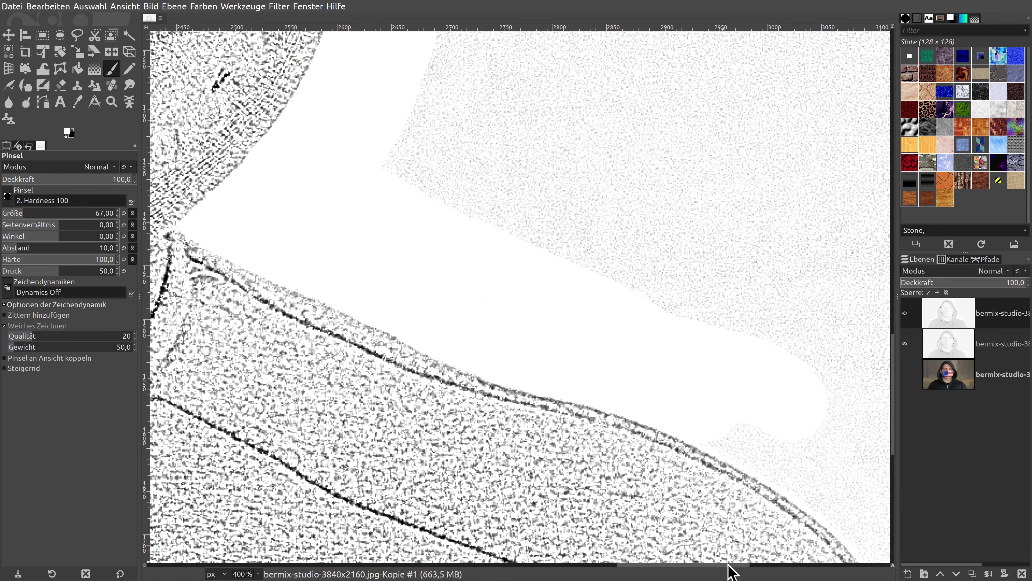
scroll(726, 519, right, 3)
scroll(737, 346, down, 3)
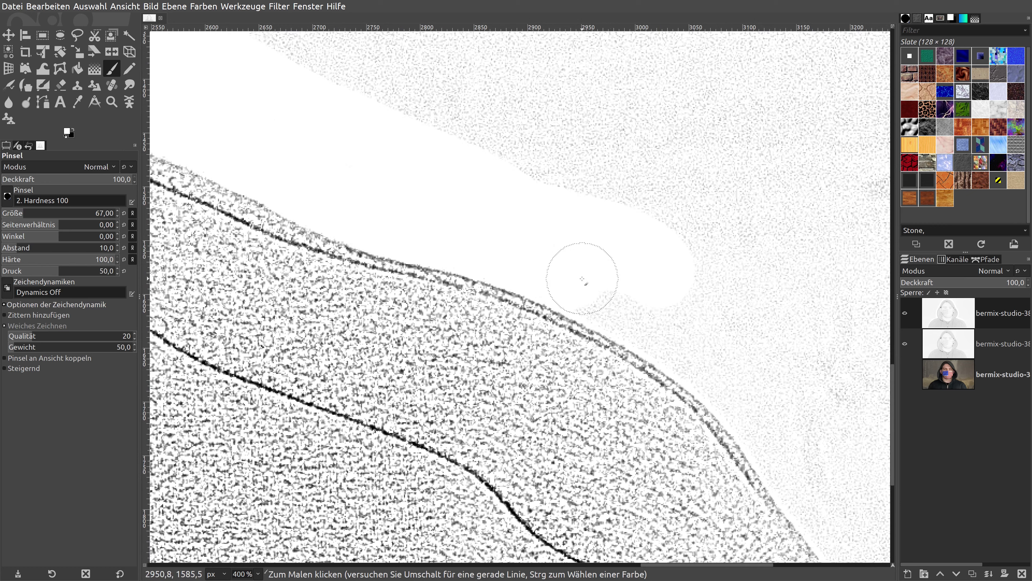
mouse_move(582, 279)
mouse_down()
mouse_move(668, 321)
mouse_move(687, 341)
mouse_move(663, 255)
mouse_move(802, 403)
mouse_up()
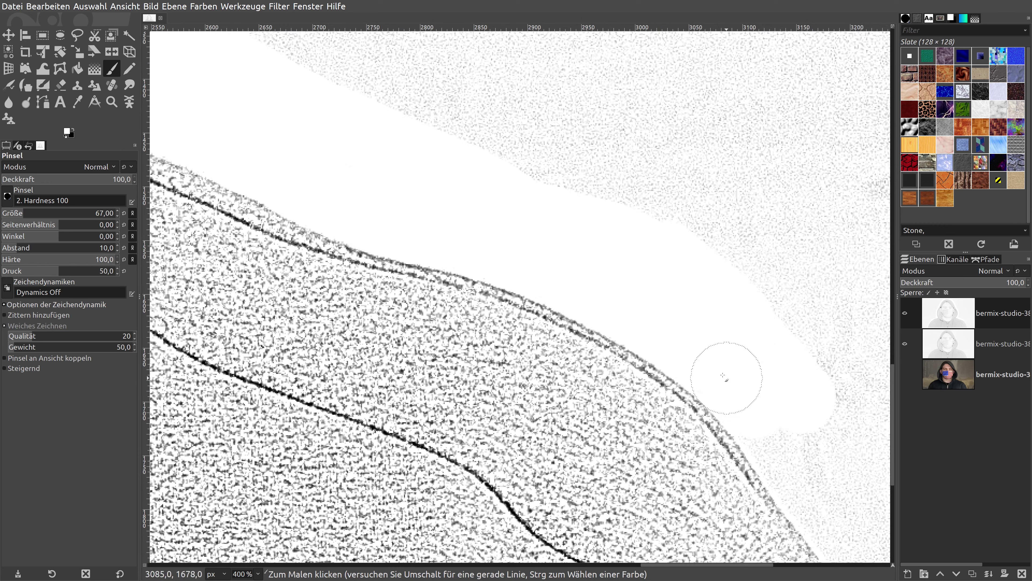
mouse_move(723, 374)
mouse_down()
mouse_move(715, 364)
mouse_move(772, 406)
mouse_move(767, 429)
mouse_move(872, 373)
mouse_move(823, 438)
mouse_up()
- White out the remaining background texture on the right side of the image
drag(761, 569, 787, 568)
scroll(838, 488, down, 5)
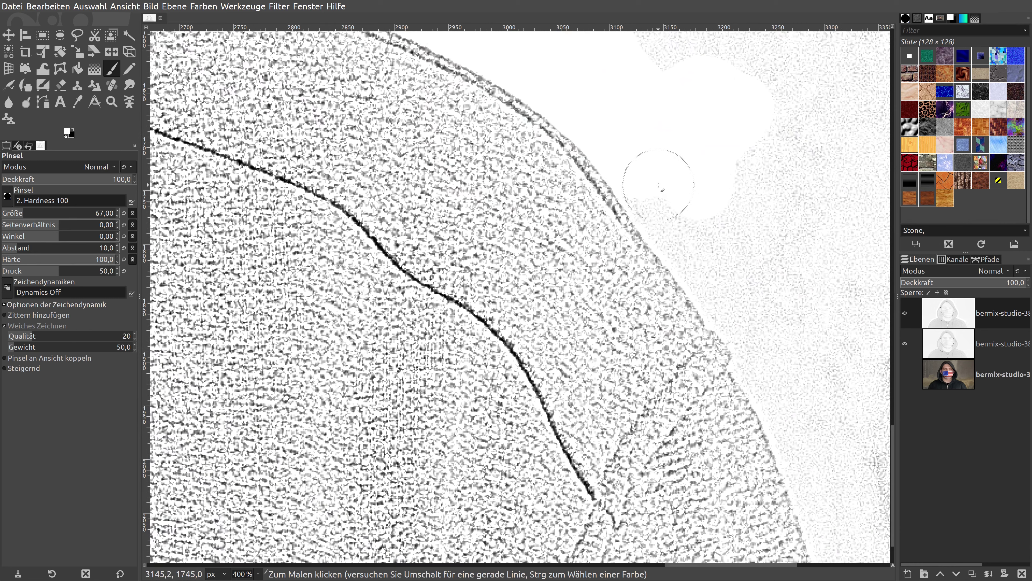
mouse_move(659, 185)
mouse_down()
mouse_move(696, 237)
mouse_move(760, 222)
mouse_move(747, 286)
mouse_move(684, 214)
mouse_up()
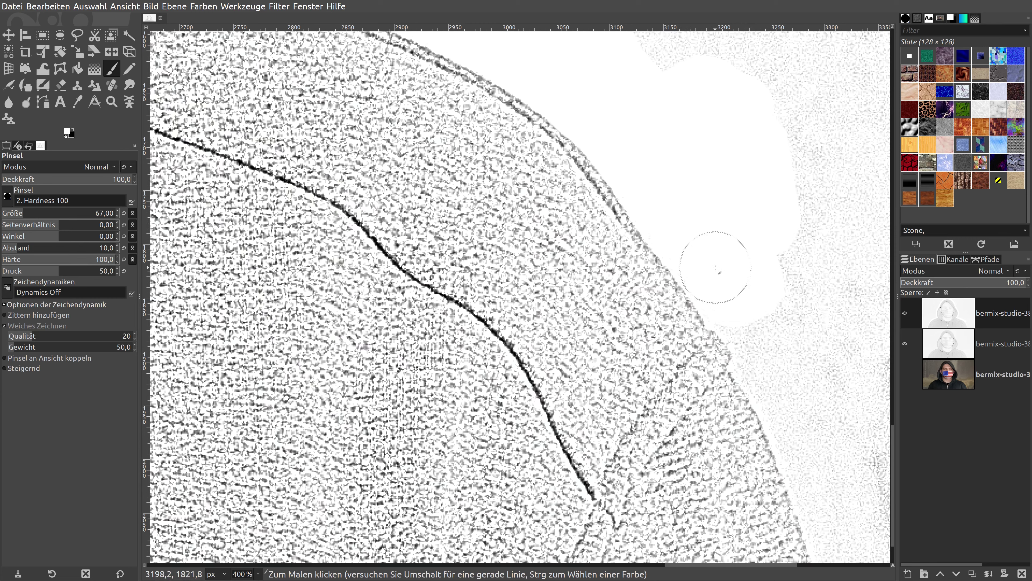
mouse_move(728, 223)
mouse_down()
mouse_move(800, 189)
mouse_move(765, 302)
mouse_move(768, 363)
mouse_move(790, 362)
mouse_move(838, 191)
mouse_move(848, 431)
mouse_up()
scroll(847, 402, down, 2)
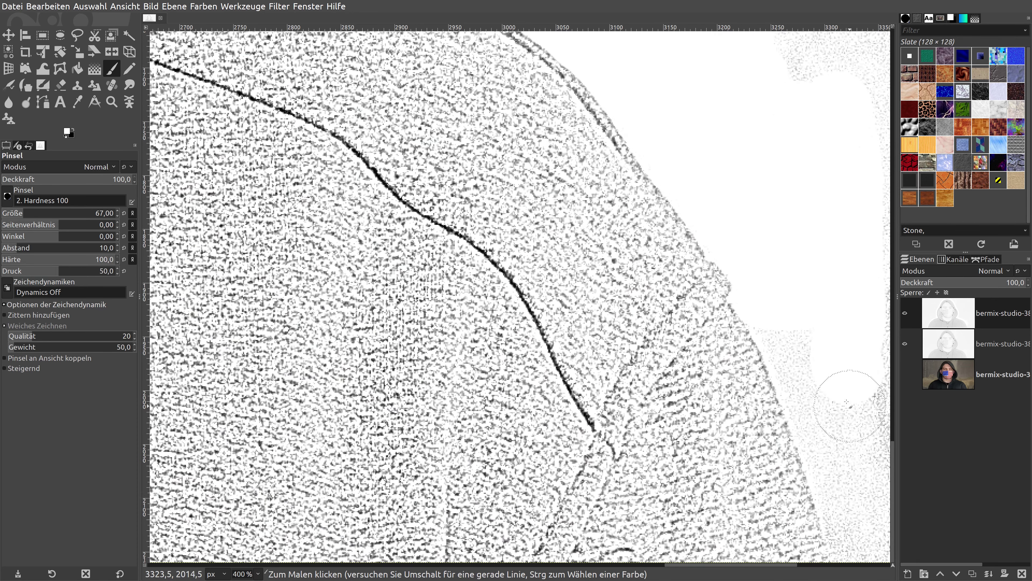
mouse_move(818, 364)
mouse_down()
mouse_move(801, 360)
mouse_move(795, 339)
mouse_move(843, 461)
mouse_move(820, 406)
mouse_move(872, 389)
mouse_move(883, 225)
mouse_up()
mouse_move(877, 445)
mouse_down()
mouse_move(882, 469)
mouse_move(846, 456)
mouse_move(855, 487)
mouse_up()
drag(861, 517, 846, 490)
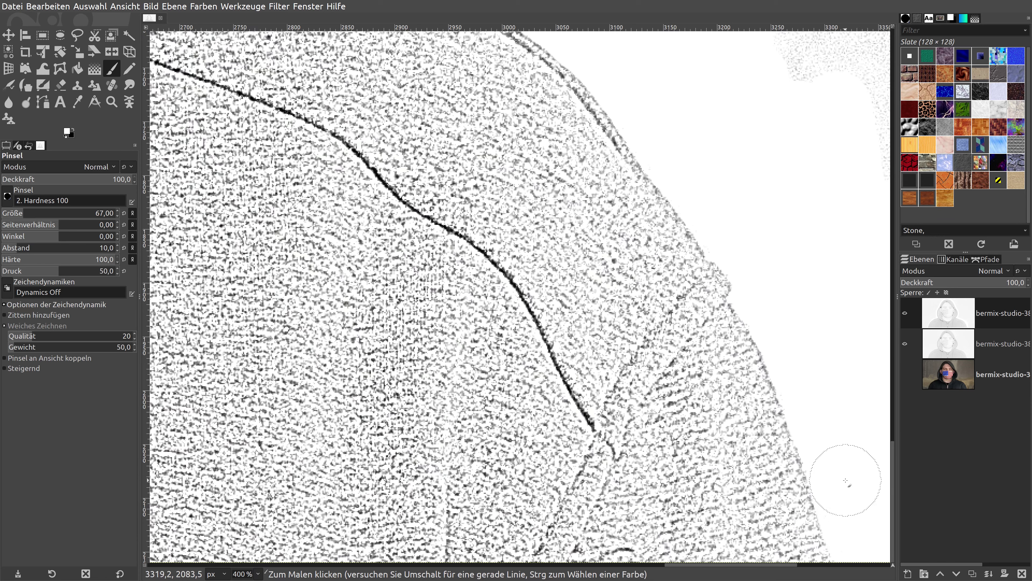
drag(795, 82, 805, 99)
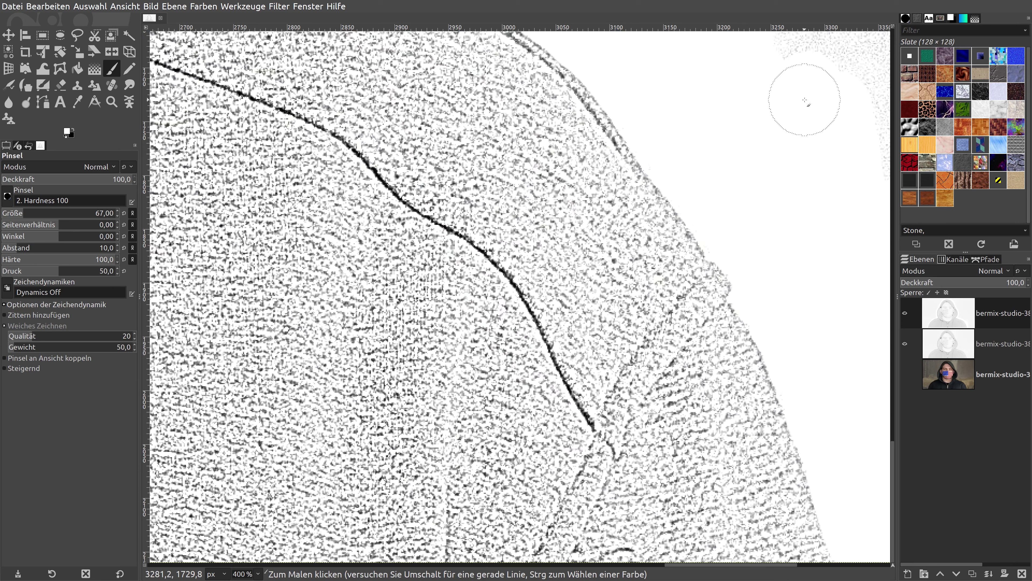
- Fit the whole image in the window with Shift+Ctrl+J
key(ctrl)
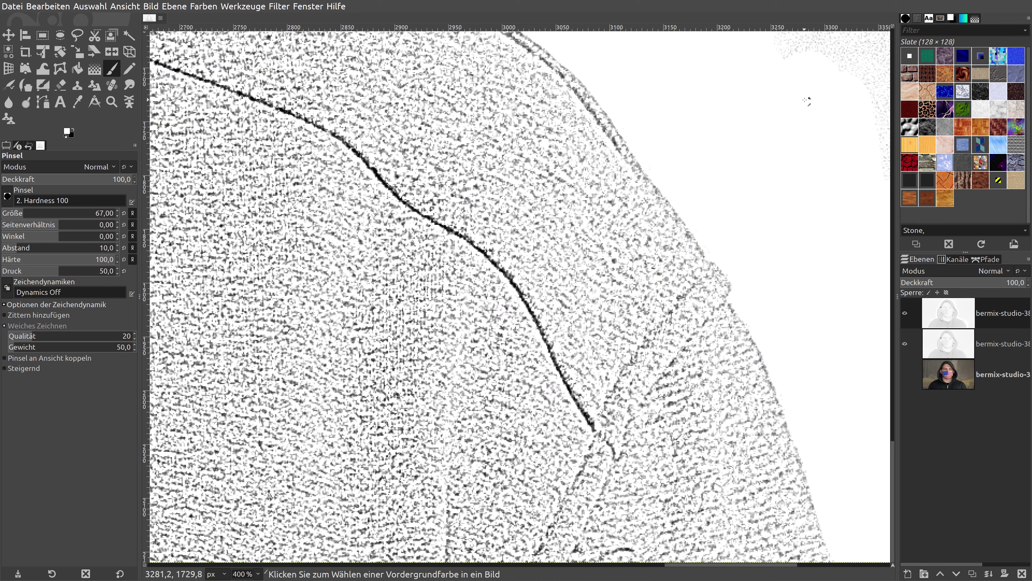
key(shift)
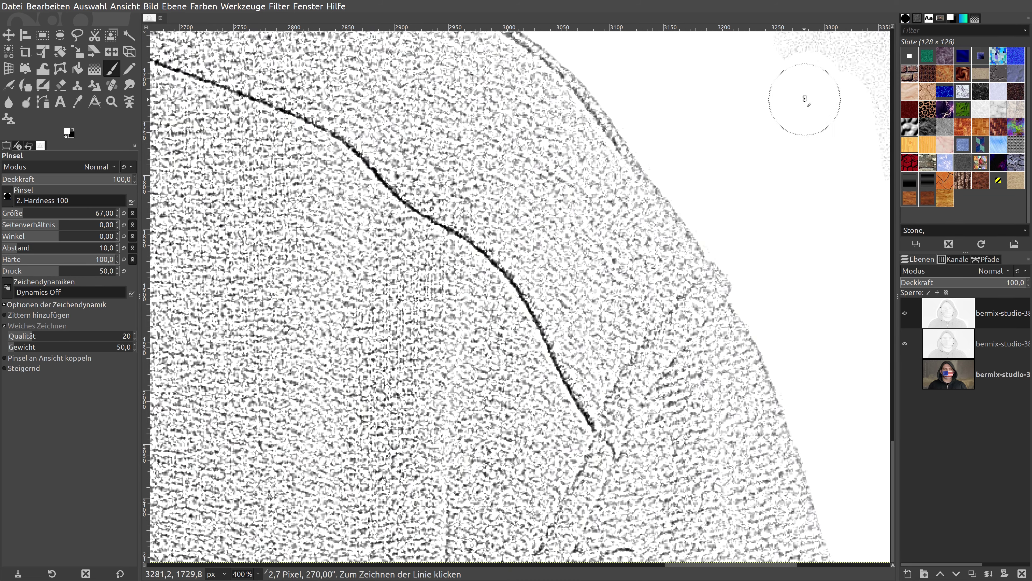
key(shift+ctrl+j)
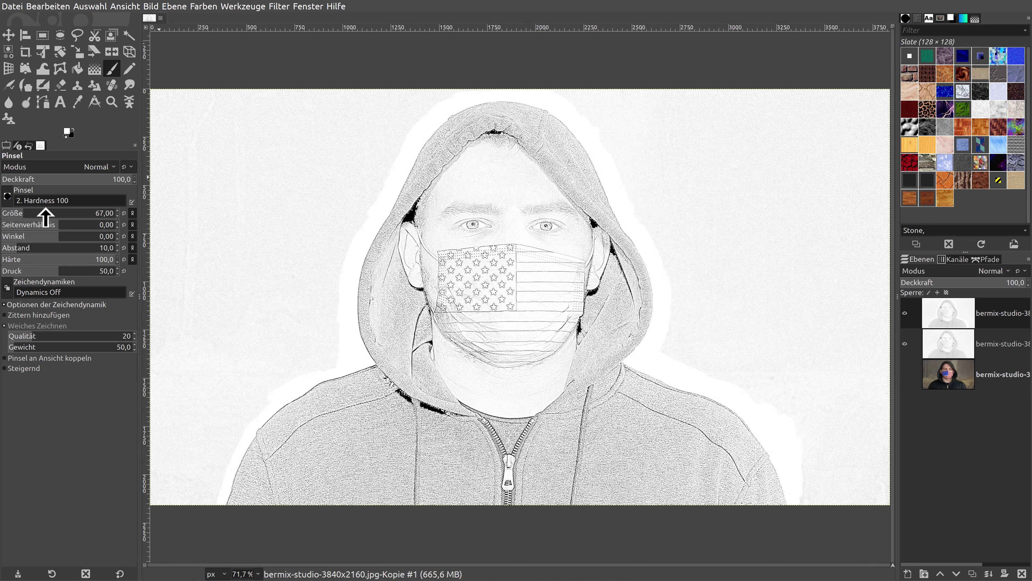
- Enlarge the brush to 259 and paint the left, top-left and right background white
click(46, 216)
mouse_move(172, 96)
mouse_down()
mouse_move(199, 94)
mouse_move(319, 127)
mouse_move(378, 98)
mouse_move(432, 89)
mouse_move(357, 184)
mouse_move(376, 168)
mouse_move(356, 212)
mouse_move(323, 138)
mouse_move(231, 242)
mouse_move(183, 228)
mouse_move(179, 238)
mouse_move(214, 241)
mouse_move(195, 289)
mouse_up()
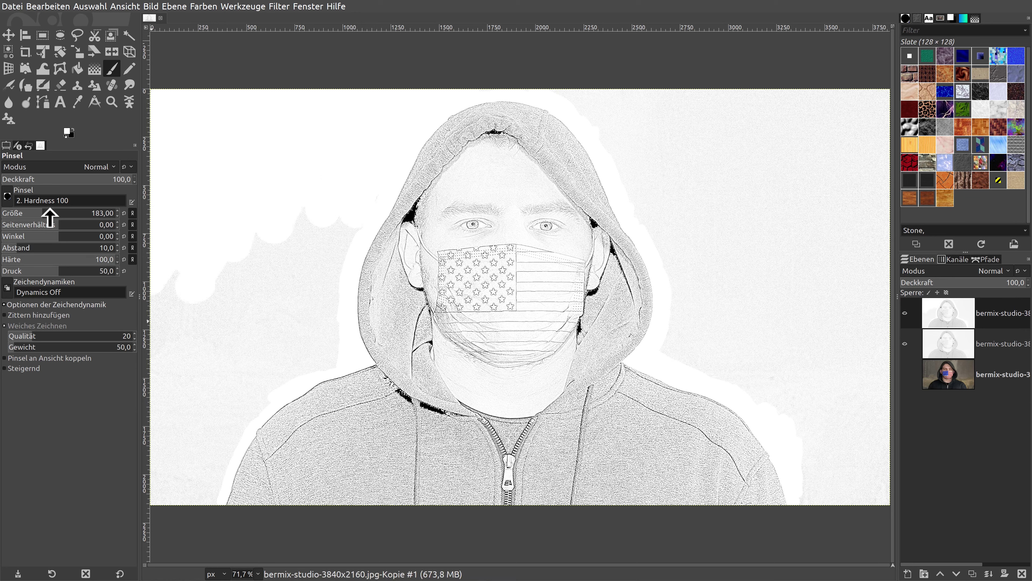
mouse_move(240, 198)
mouse_down()
mouse_move(156, 254)
mouse_move(173, 341)
mouse_move(263, 284)
mouse_up()
mouse_move(292, 236)
mouse_down()
mouse_move(357, 173)
mouse_move(310, 291)
mouse_move(323, 249)
mouse_move(314, 345)
mouse_move(261, 378)
mouse_move(288, 341)
mouse_move(238, 307)
mouse_move(175, 444)
mouse_move(146, 467)
mouse_move(196, 438)
mouse_move(230, 397)
mouse_move(196, 476)
mouse_move(217, 432)
mouse_up()
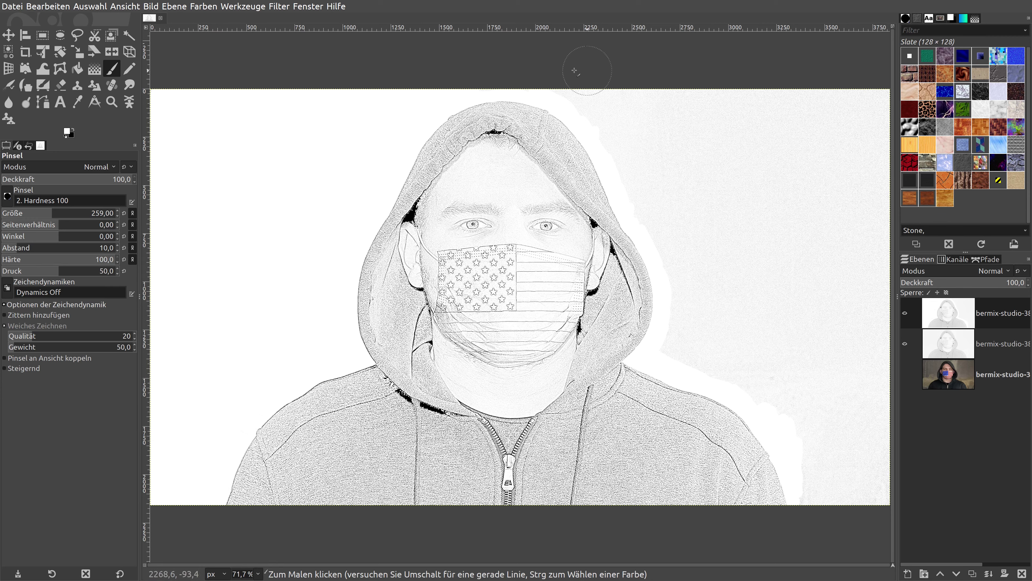
mouse_move(564, 84)
mouse_down()
mouse_move(661, 180)
mouse_move(617, 120)
mouse_move(677, 244)
mouse_move(652, 203)
mouse_move(679, 269)
mouse_move(681, 344)
mouse_move(760, 385)
mouse_move(742, 350)
mouse_move(811, 454)
mouse_move(823, 506)
mouse_move(860, 452)
mouse_move(858, 122)
mouse_move(884, 353)
mouse_move(857, 106)
mouse_move(691, 98)
mouse_move(650, 114)
mouse_move(725, 130)
mouse_move(825, 171)
mouse_move(772, 108)
mouse_move(749, 256)
mouse_move(726, 275)
mouse_move(799, 249)
mouse_move(754, 323)
mouse_move(831, 281)
mouse_move(810, 391)
mouse_move(835, 414)
mouse_up()
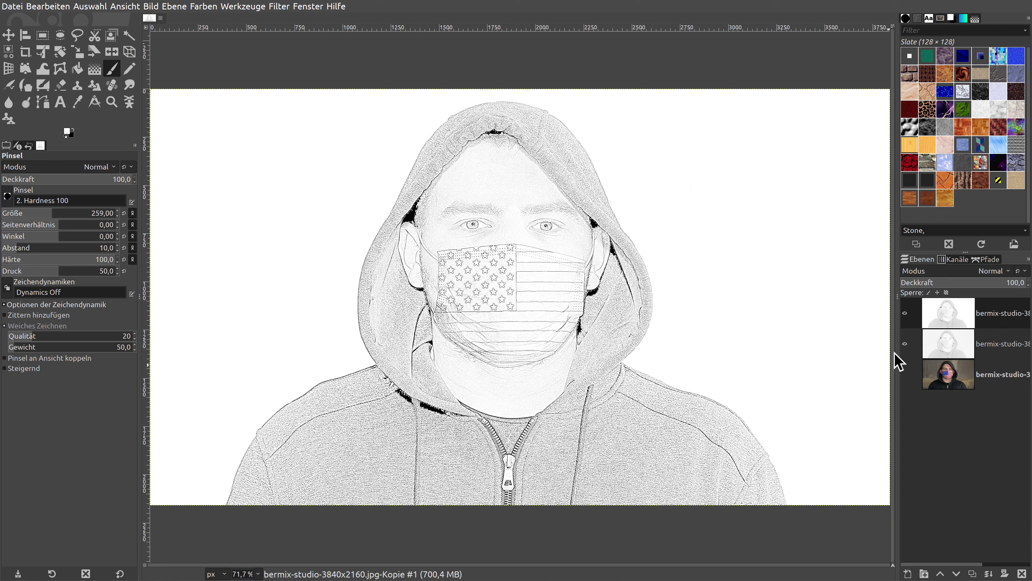
- Check the top layer's visibility, add then delete a 'Gold' layer, and duplicate the sketch layer
click(905, 313)
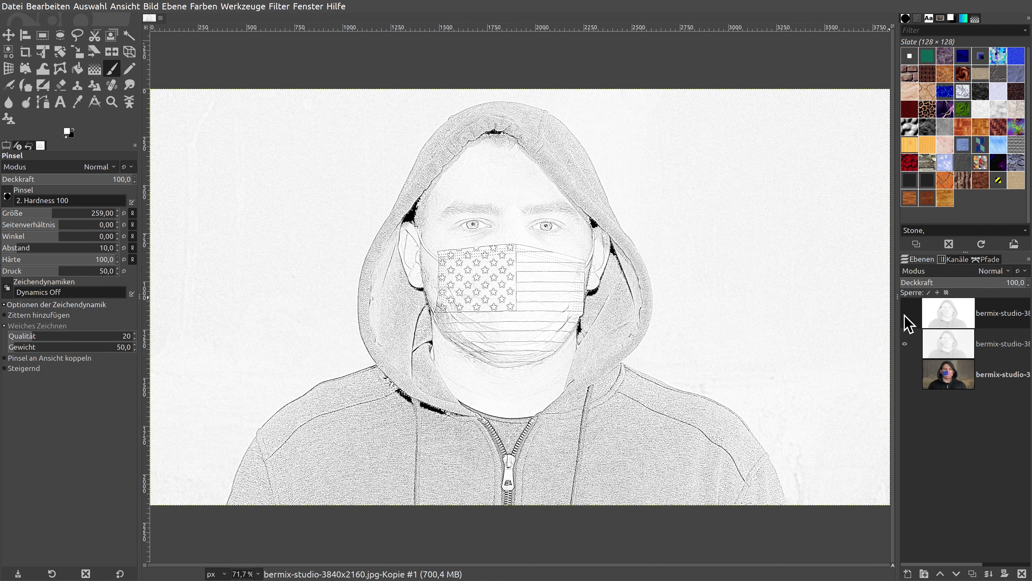
click(906, 313)
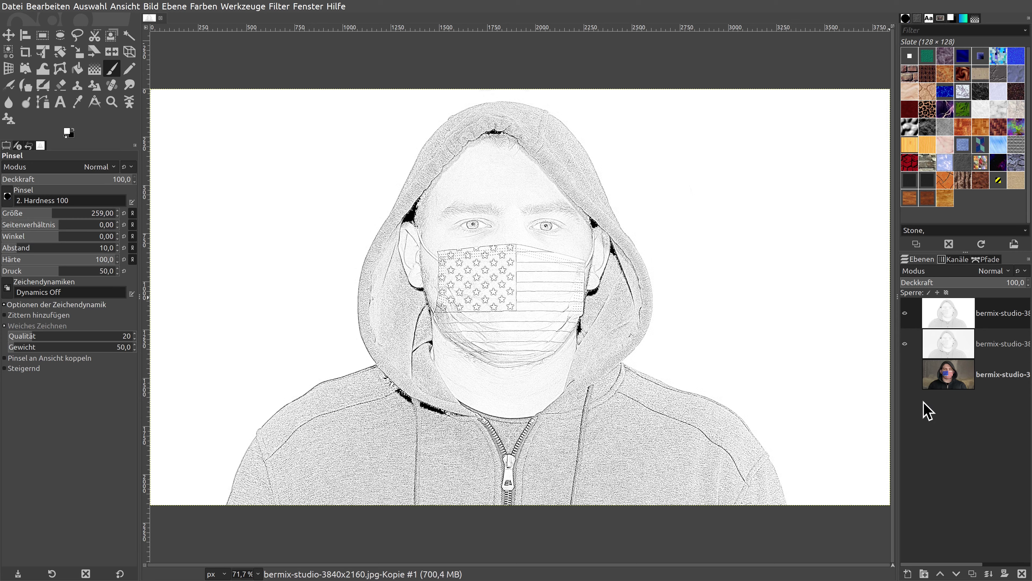
click(909, 575)
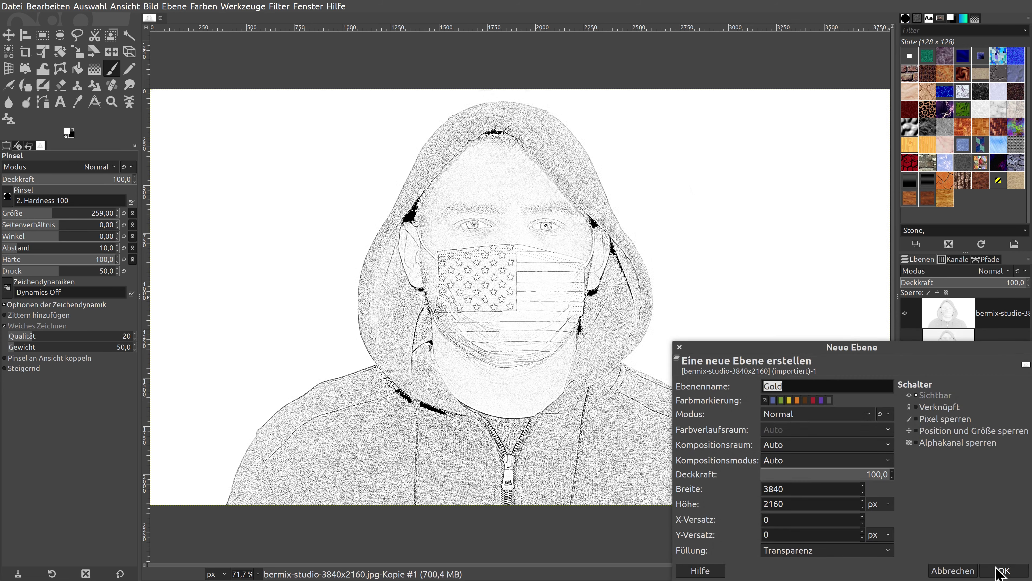
click(1008, 573)
right_click(931, 323)
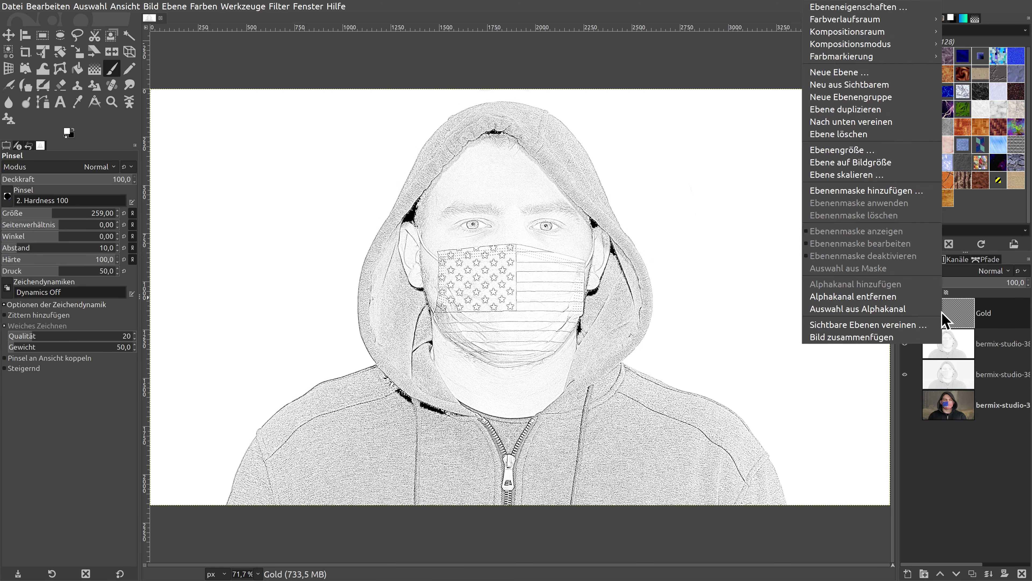
click(870, 134)
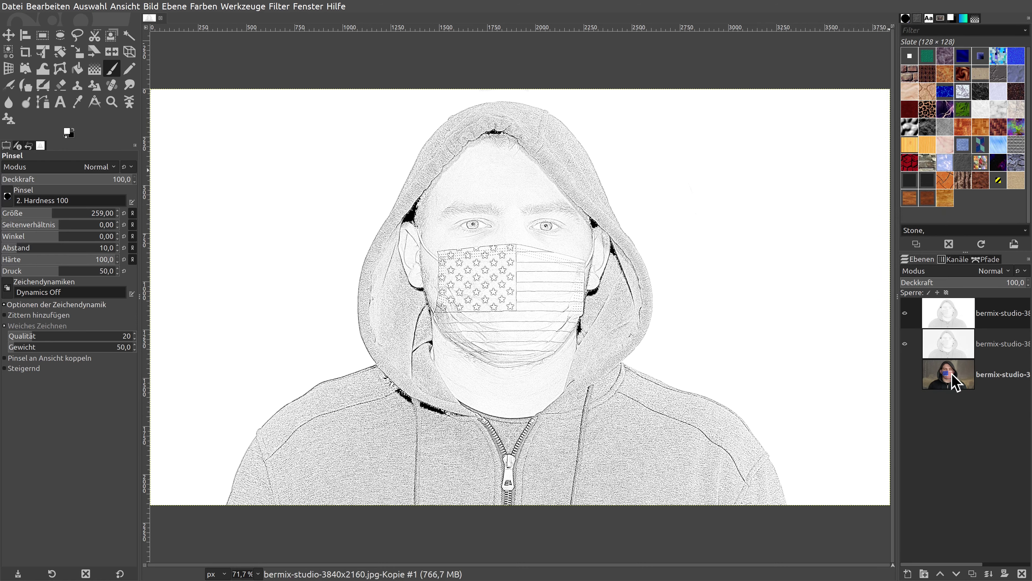
click(972, 574)
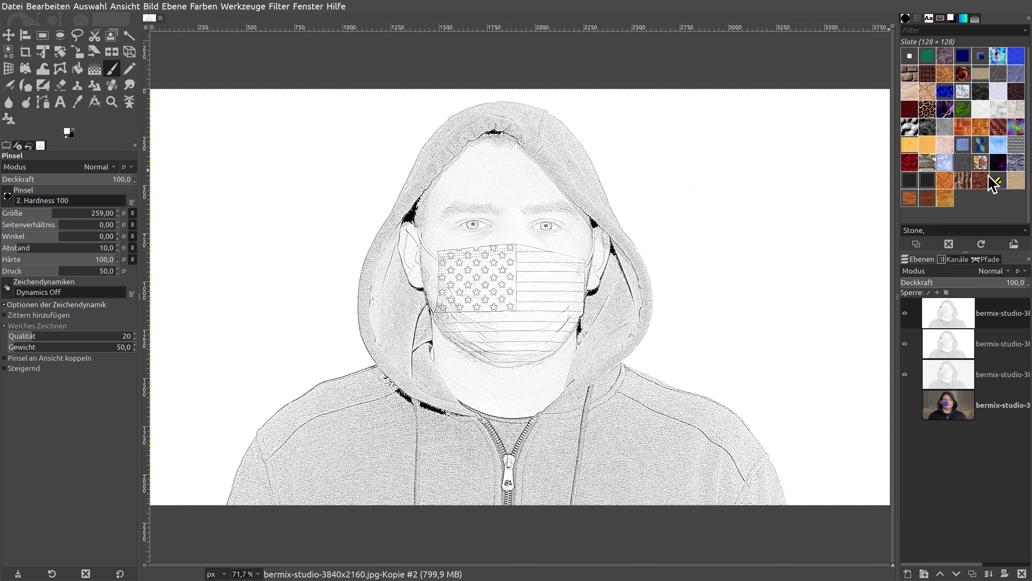
- Apply the Canvas filter at depth 4 to the top sketch layer
click(280, 7)
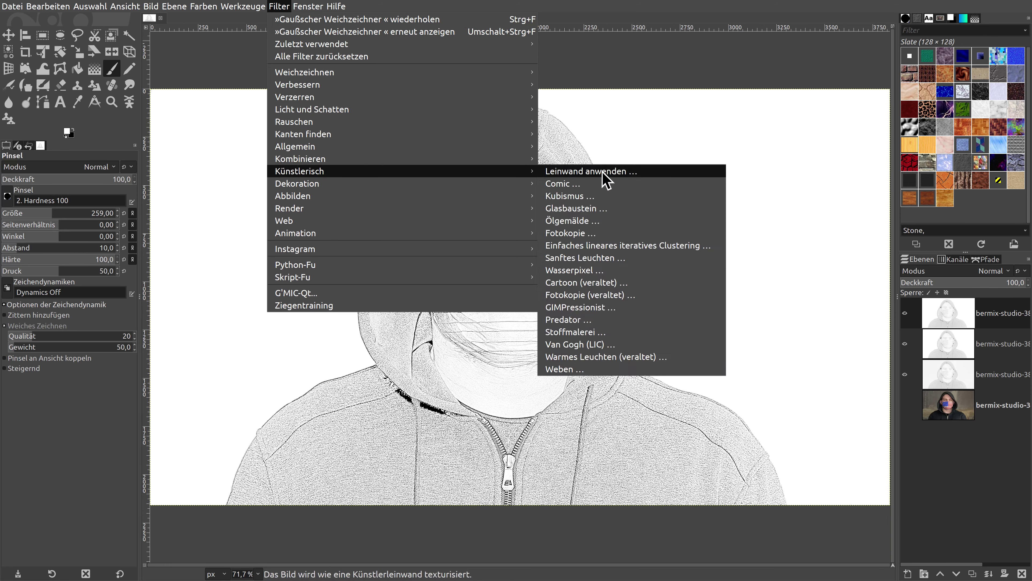
mouse_move(299, 171)
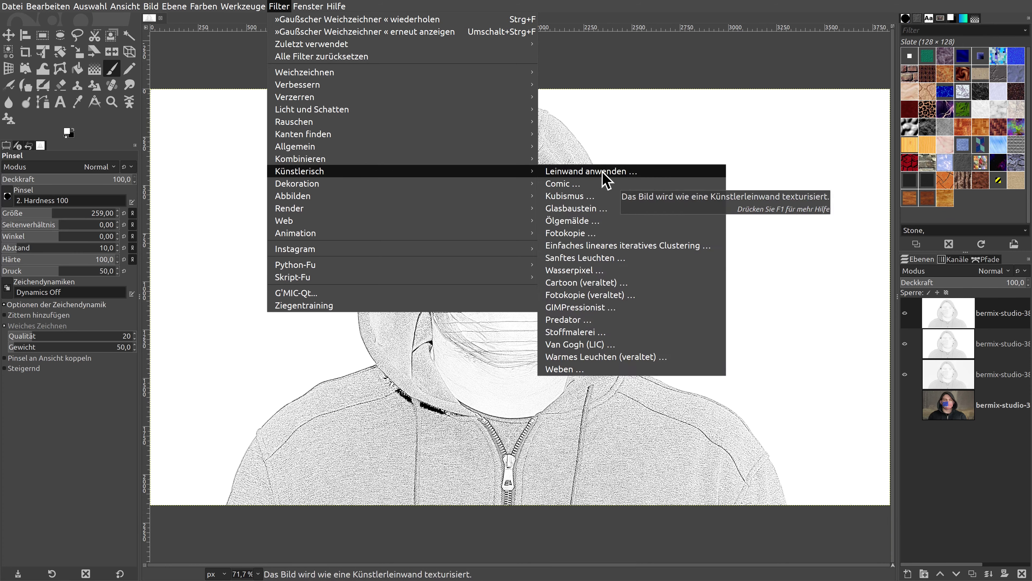
click(603, 171)
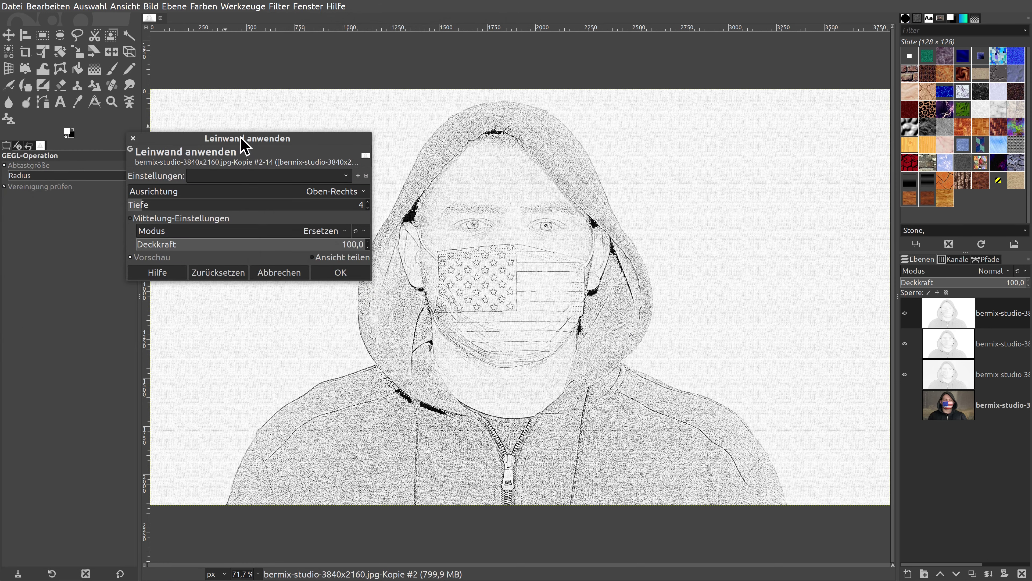
mouse_move(242, 144)
mouse_down()
mouse_move(629, 140)
mouse_move(772, 104)
mouse_up()
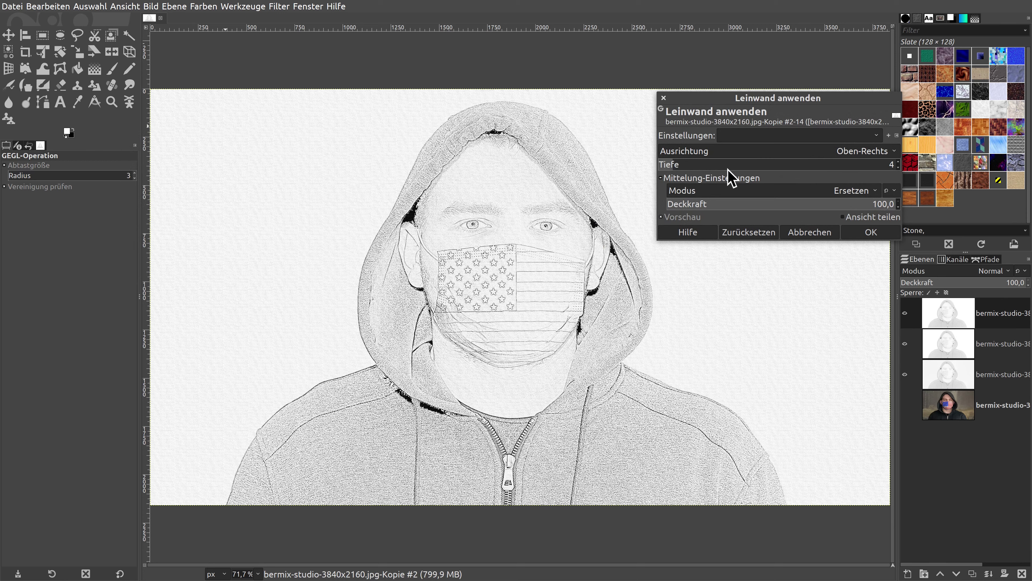
click(862, 231)
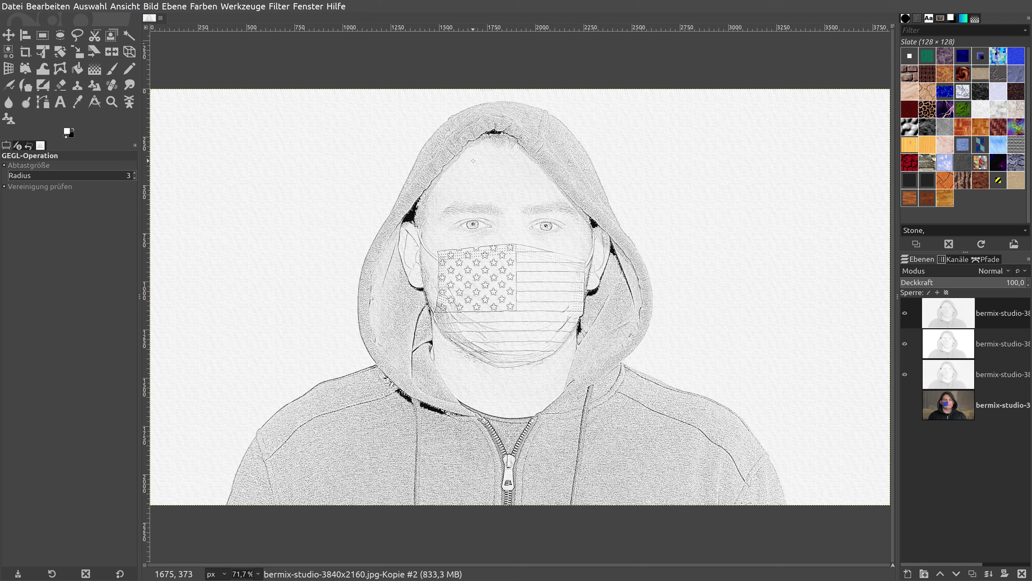
right_click(1000, 313)
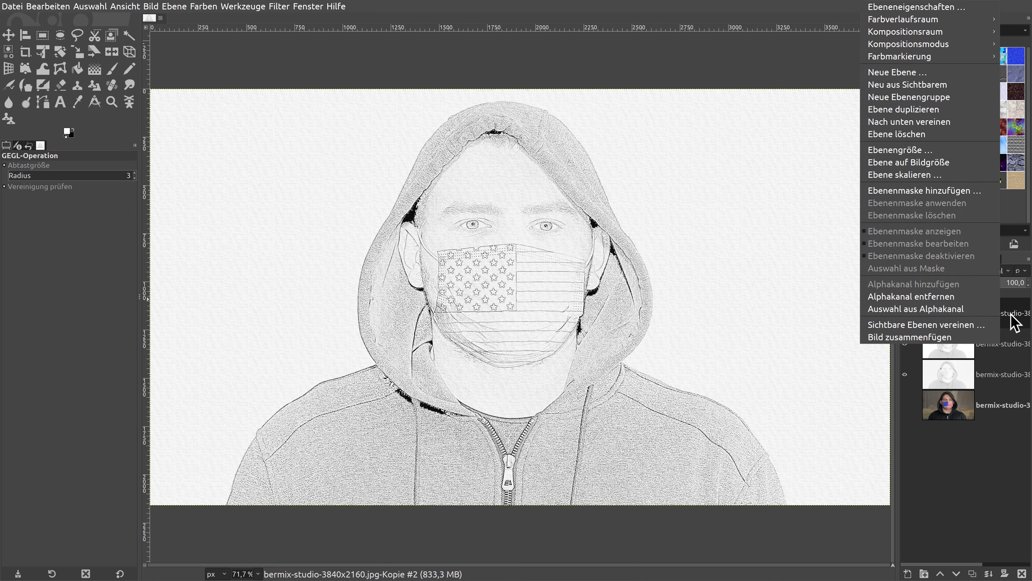
click(1006, 319)
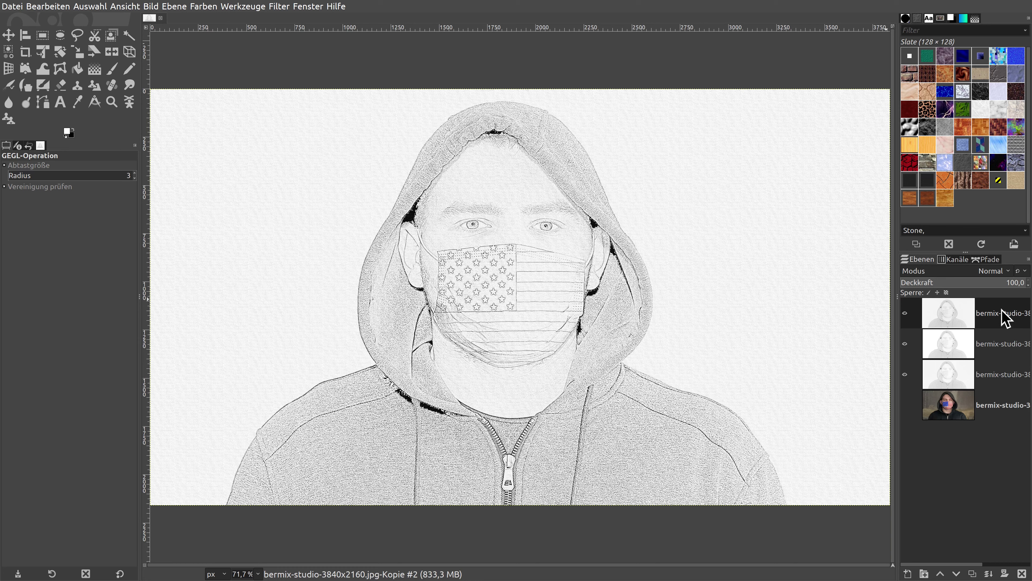
- Add a White (full opacity) layer mask to the textured top sketch layer
right_click(1006, 318)
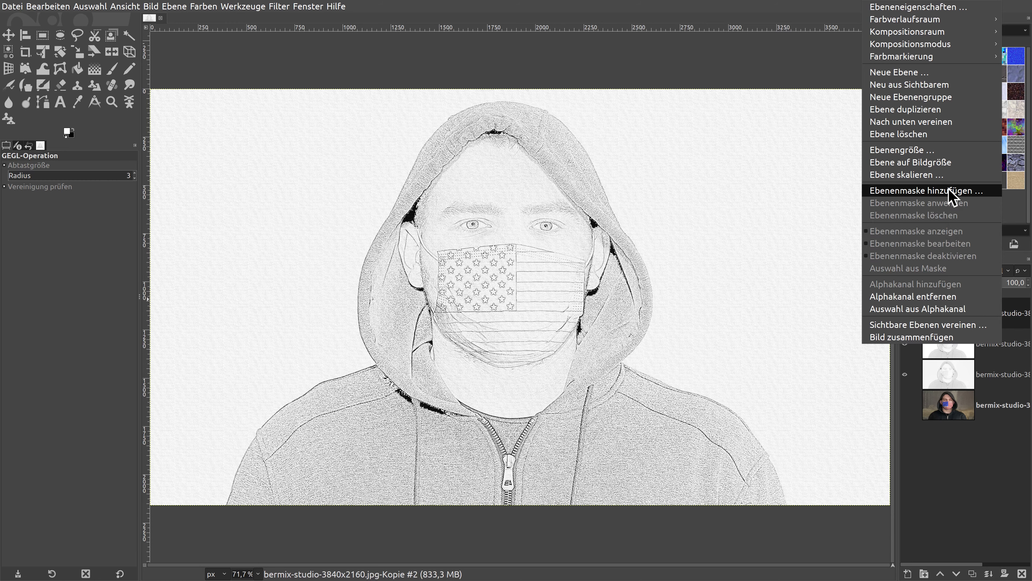
click(951, 191)
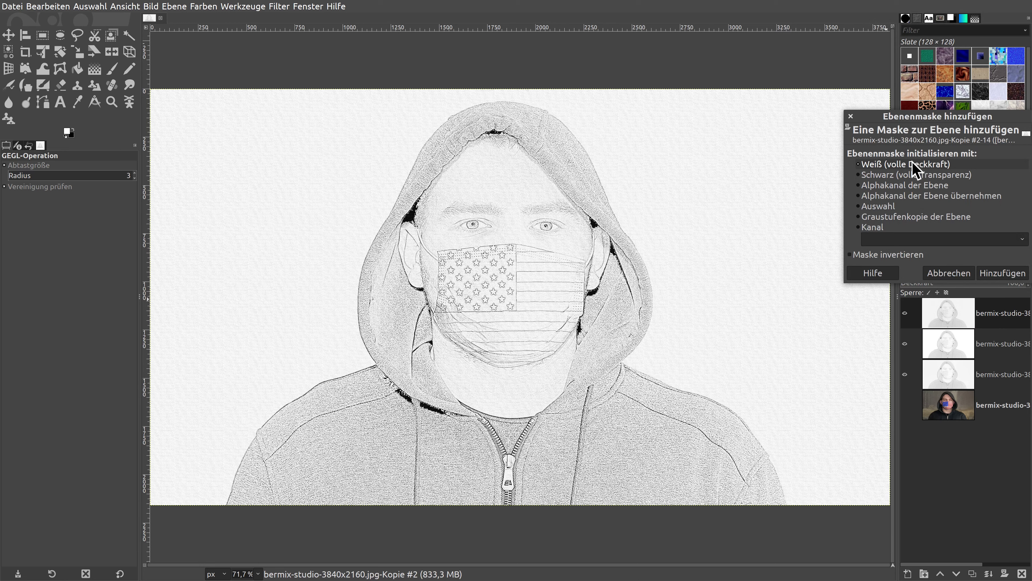
click(1002, 275)
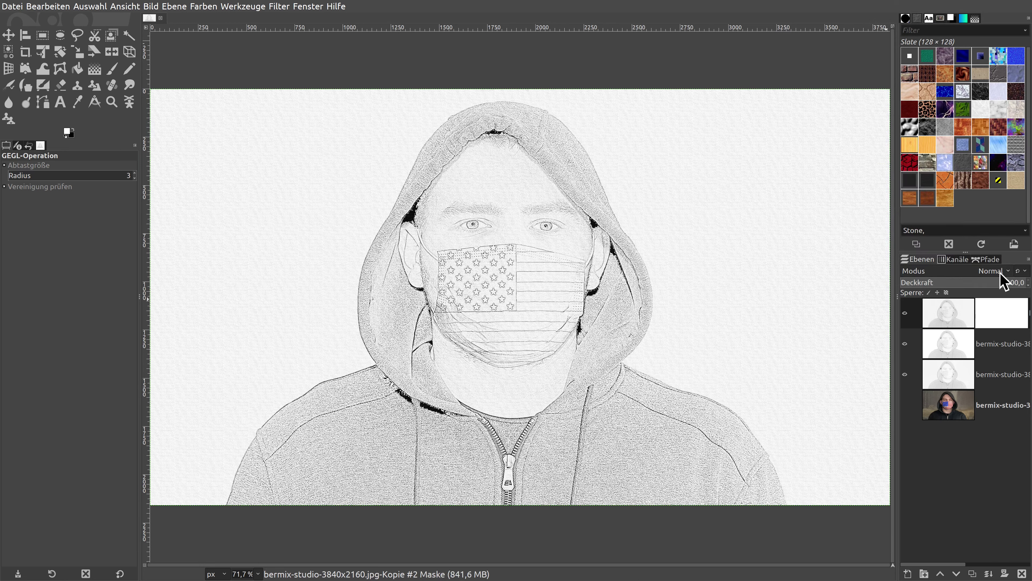
- Check the background colour, then choose the Paintbrush at size 51 with the view zoomed to 400%
click(73, 132)
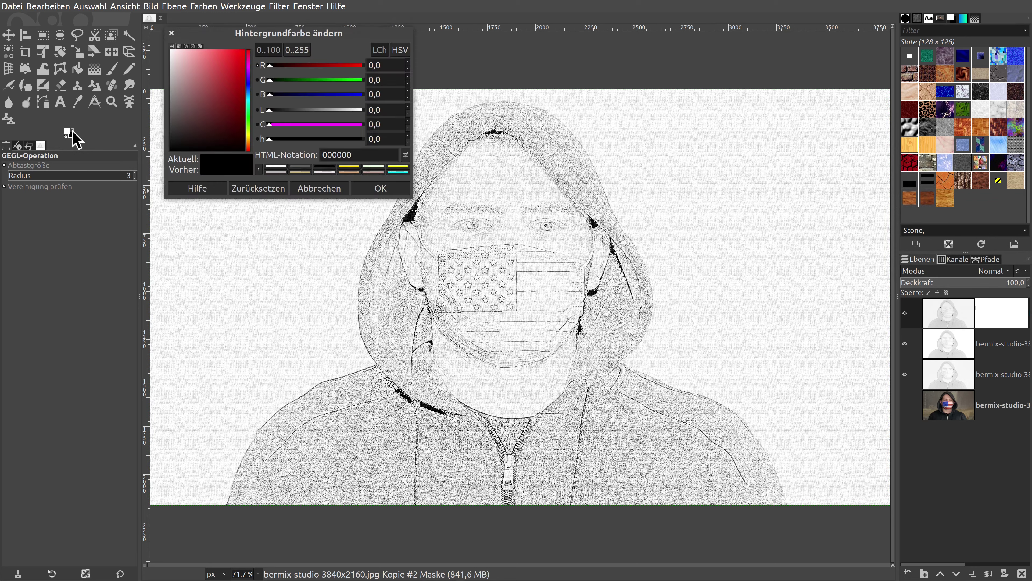
click(309, 192)
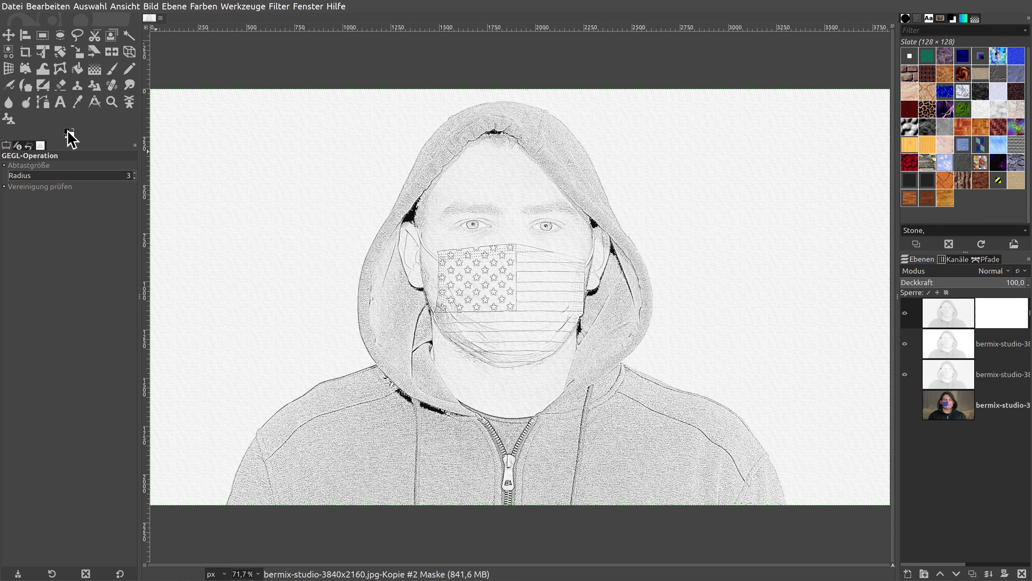
click(111, 71)
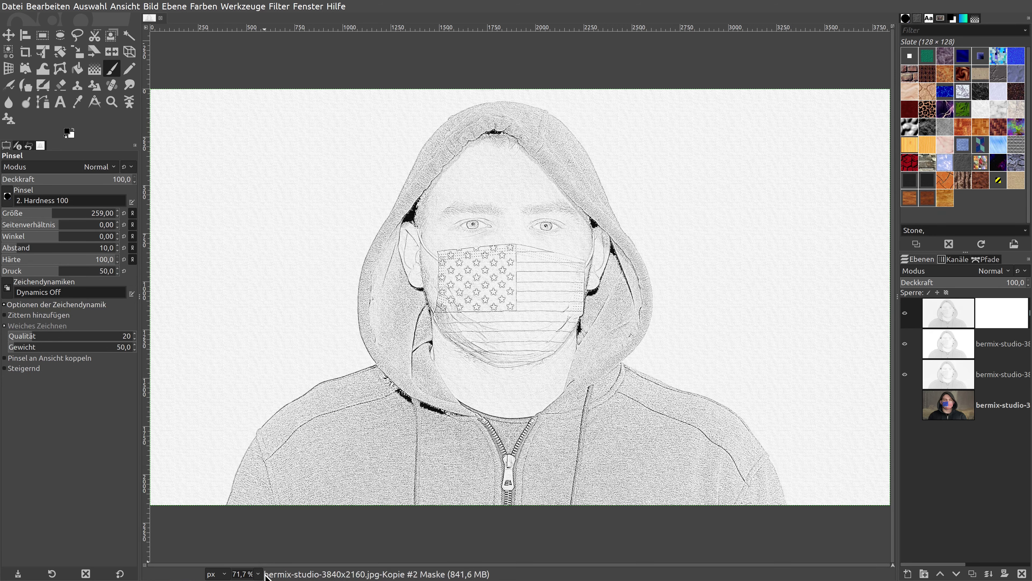
click(257, 574)
click(247, 483)
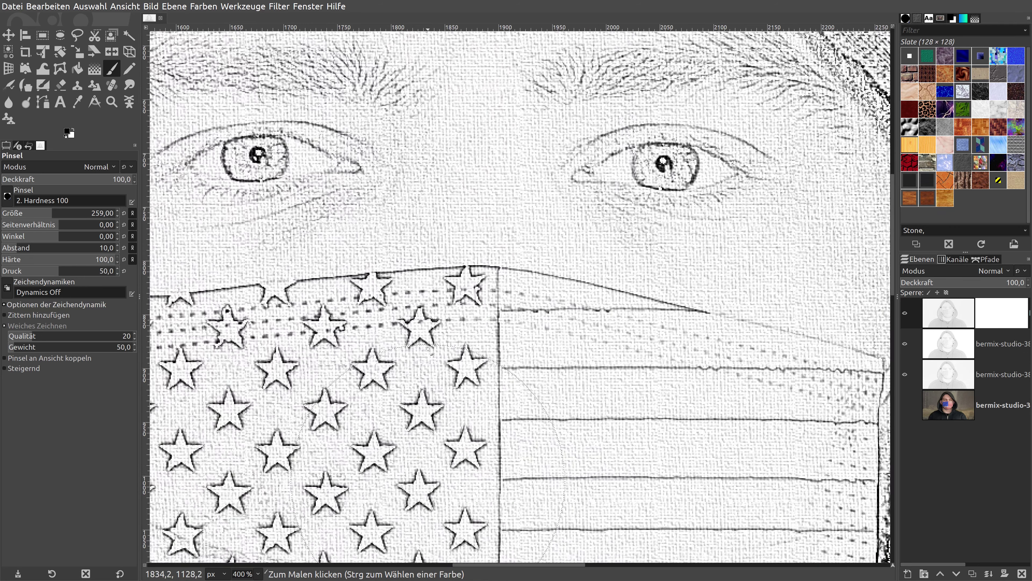
scroll(430, 349, up, 3)
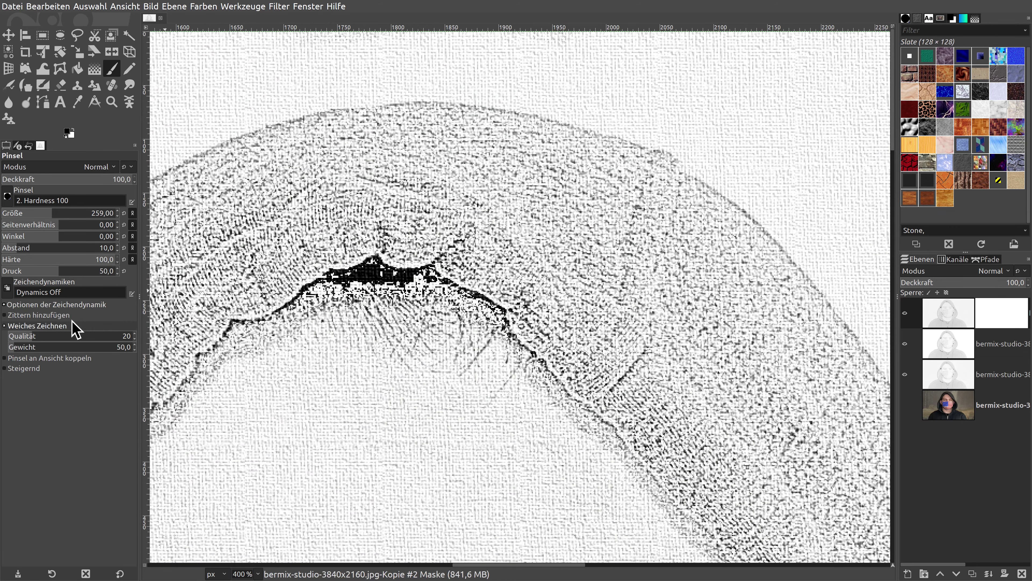
click(124, 212)
text(51)
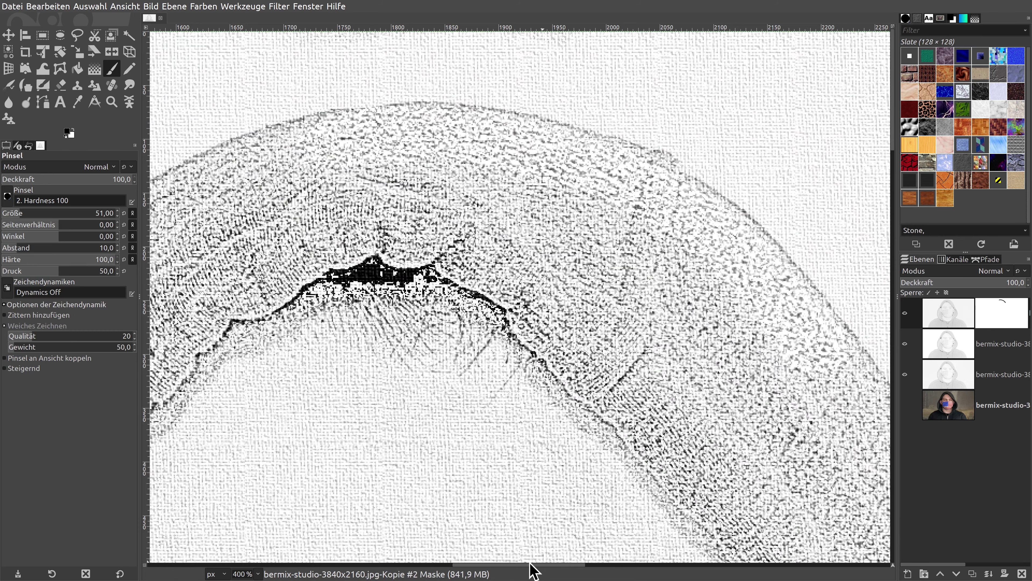
- Paint black on the layer mask along the hood's right edge to lighten its texture
drag(530, 563, 581, 564)
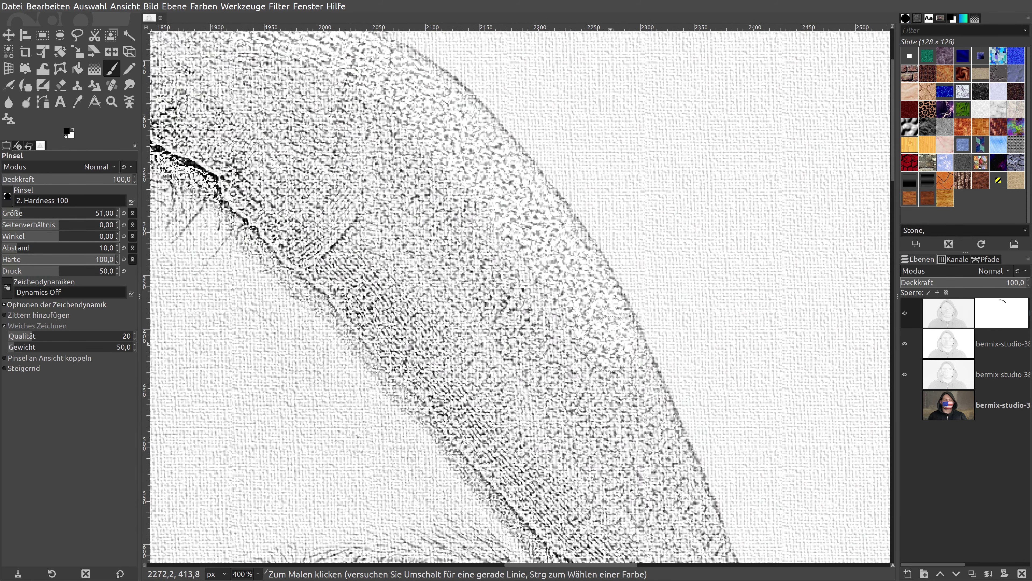
scroll(671, 211, down, 3)
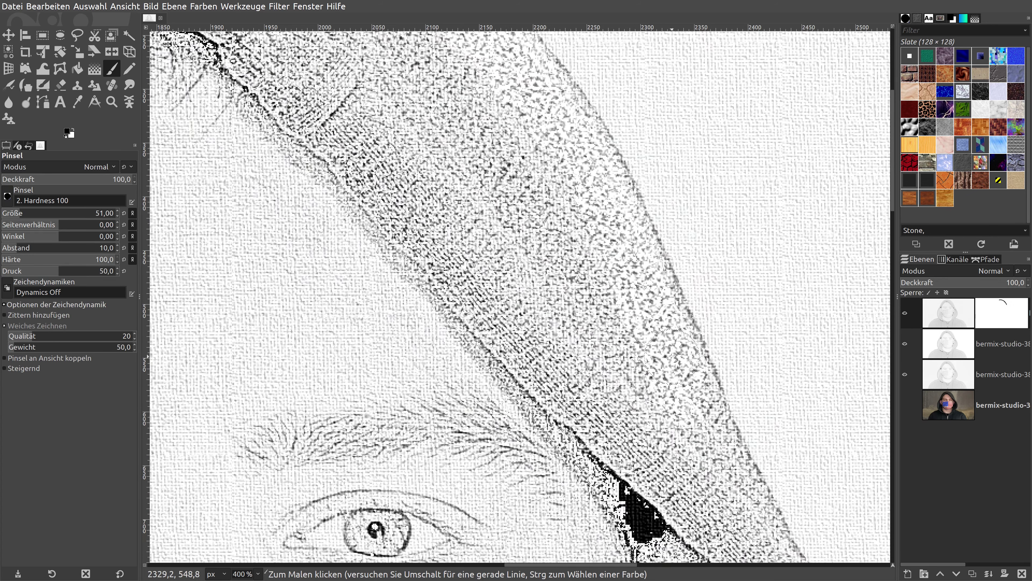
scroll(672, 365, down, 5)
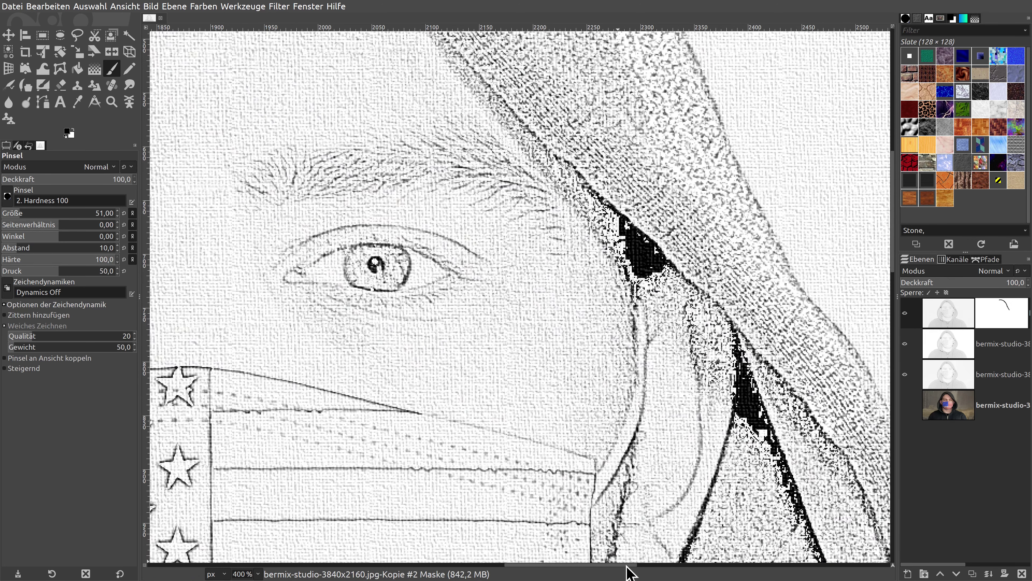
scroll(629, 570, right, 1)
scroll(634, 570, right, 4)
scroll(614, 372, down, 3)
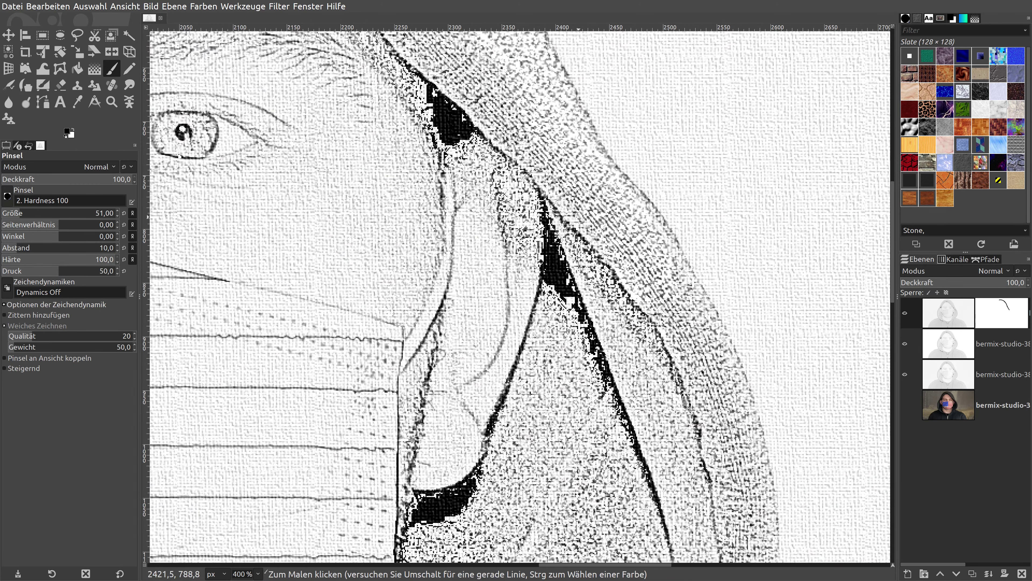
drag(571, 154, 735, 438)
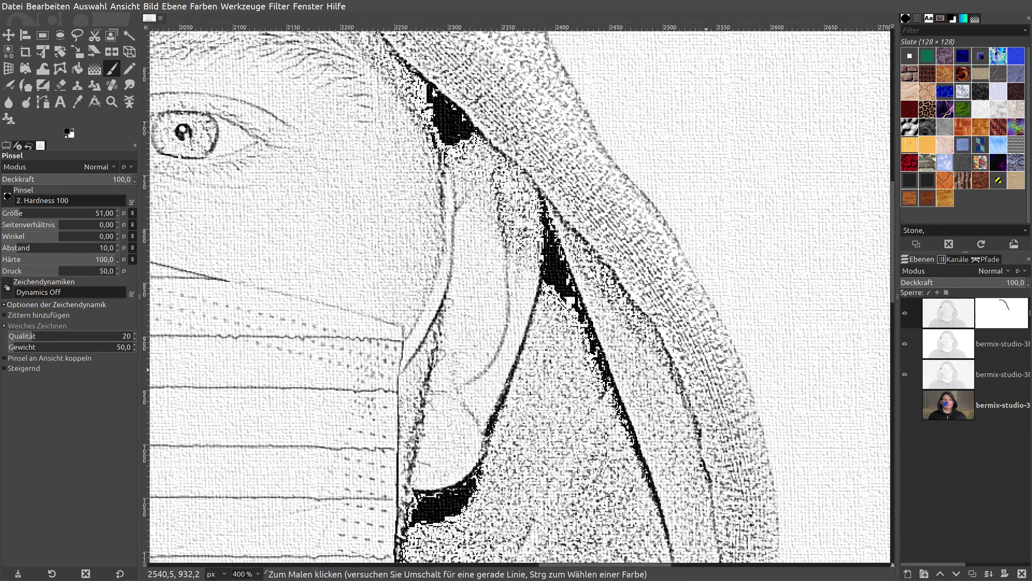
scroll(739, 505, down, 3)
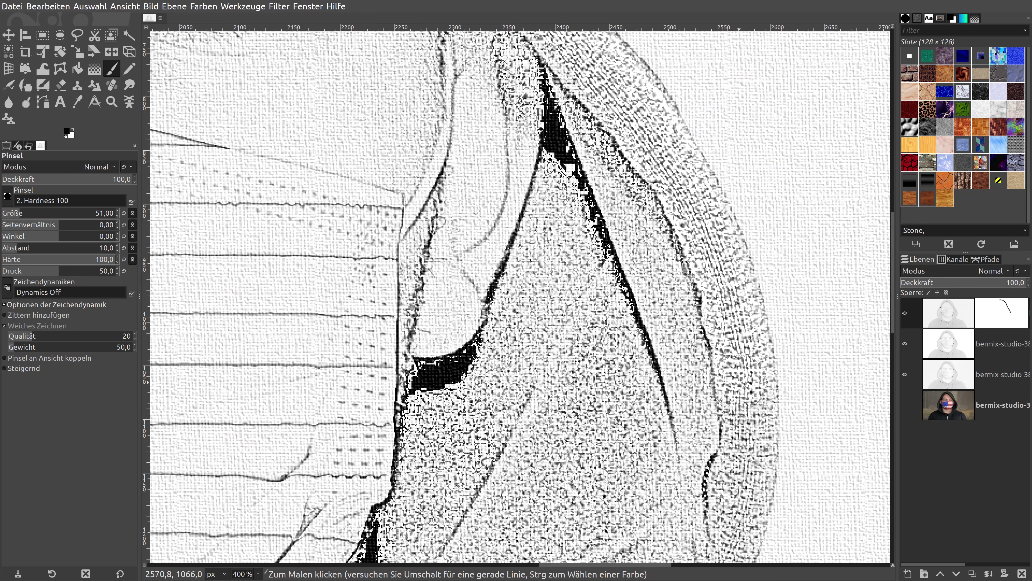
drag(749, 383, 731, 526)
scroll(743, 394, down, 3)
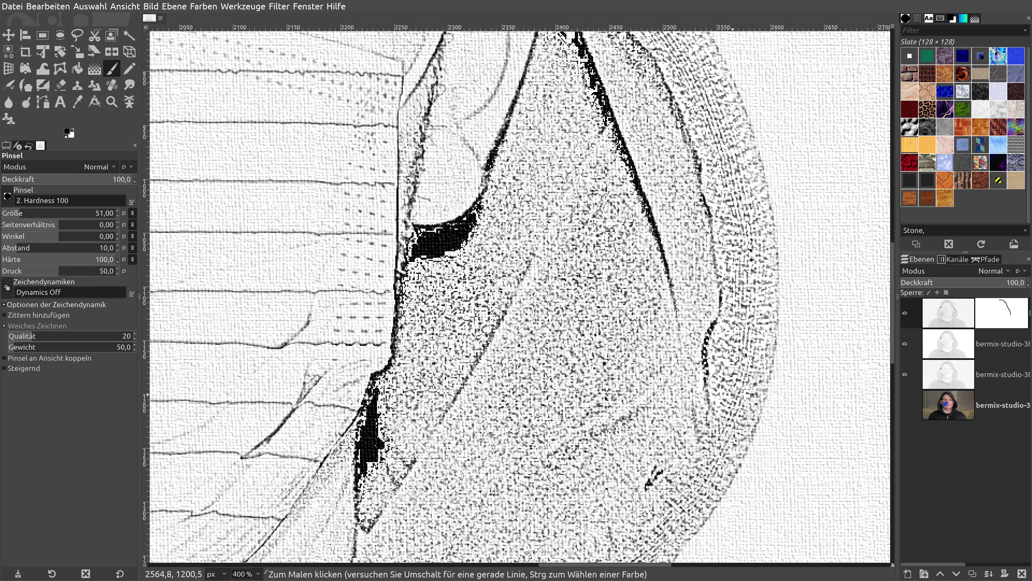
drag(752, 366, 650, 529)
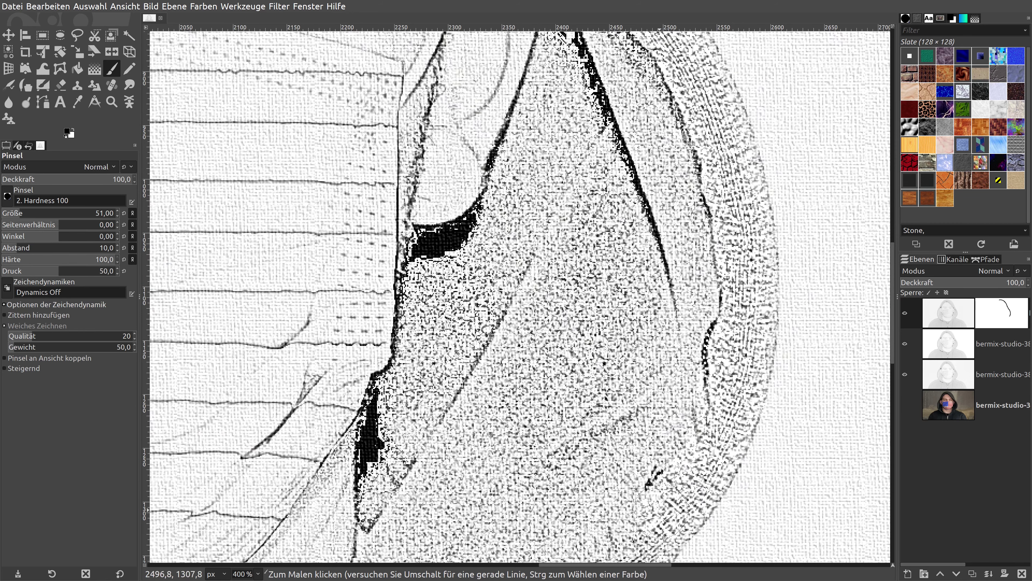
scroll(690, 390, down, 6)
mouse_move(646, 272)
mouse_down()
mouse_move(707, 451)
mouse_move(841, 521)
mouse_up()
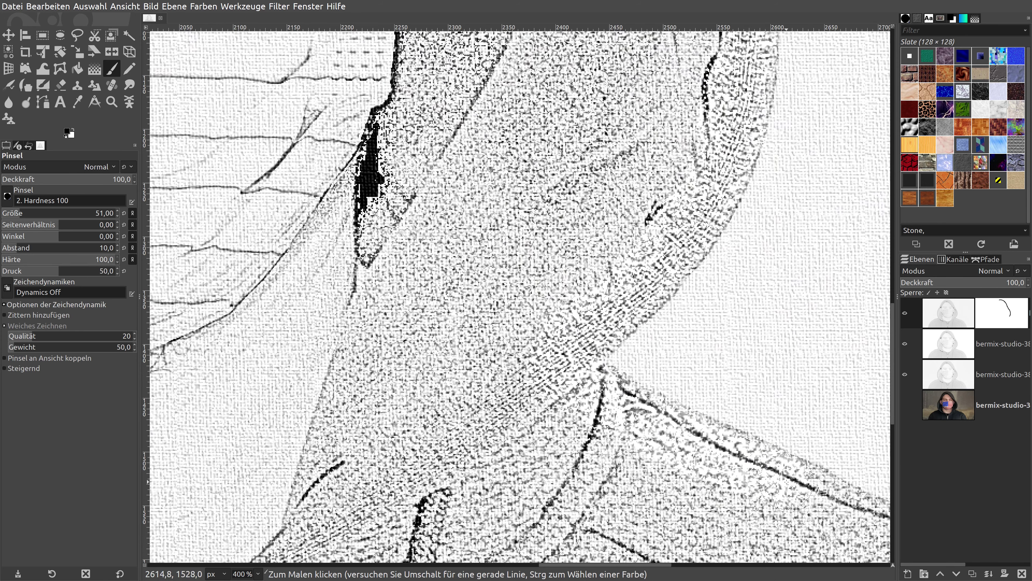
- Paint the mask along the right shoulder line, its inner edge and outer curve
scroll(830, 494, down, 6)
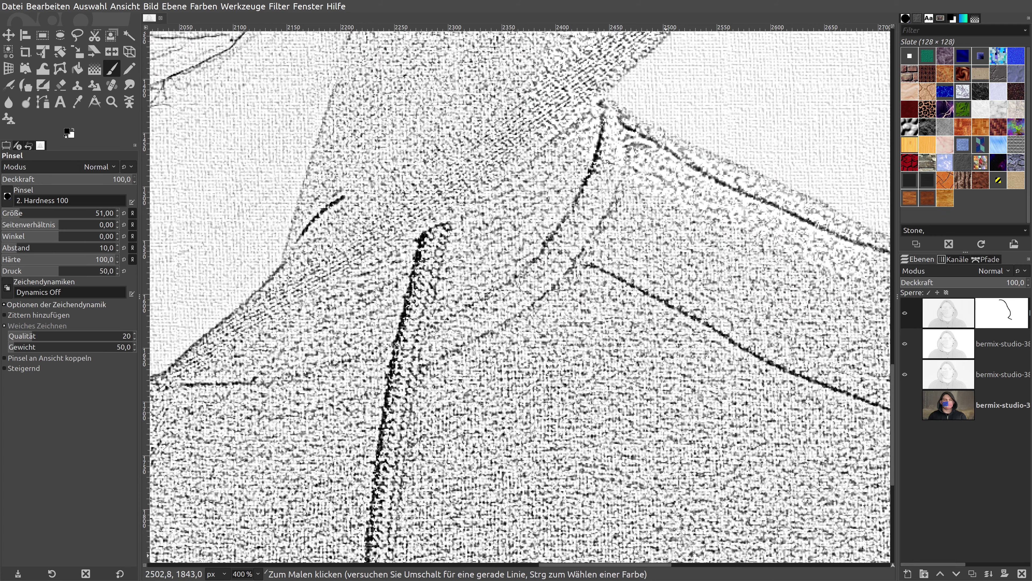
drag(666, 569, 712, 567)
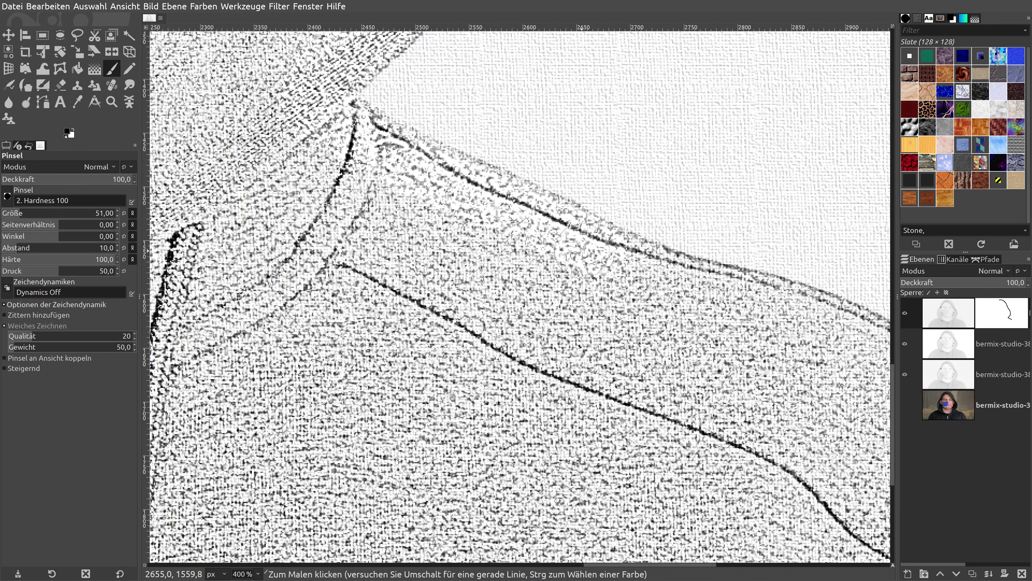
drag(583, 251, 869, 348)
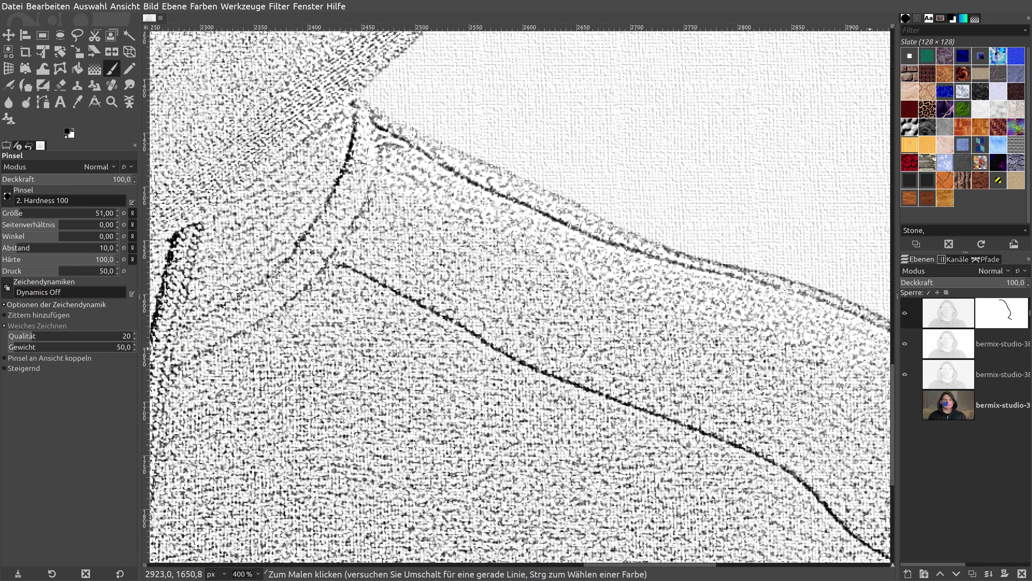
drag(707, 567, 764, 567)
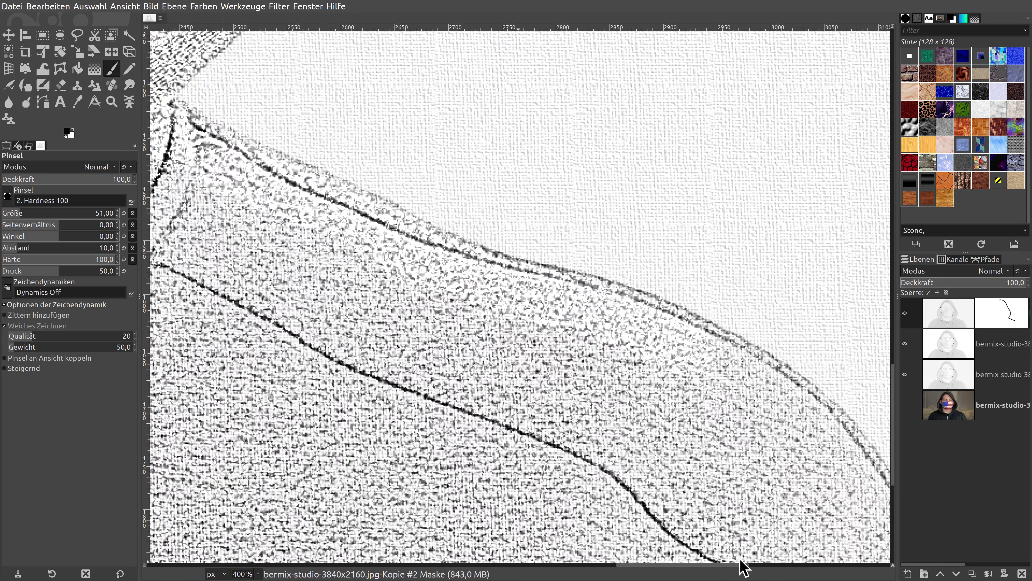
scroll(664, 408, down, 3)
mouse_move(544, 211)
mouse_down()
mouse_move(720, 347)
mouse_move(831, 493)
mouse_up()
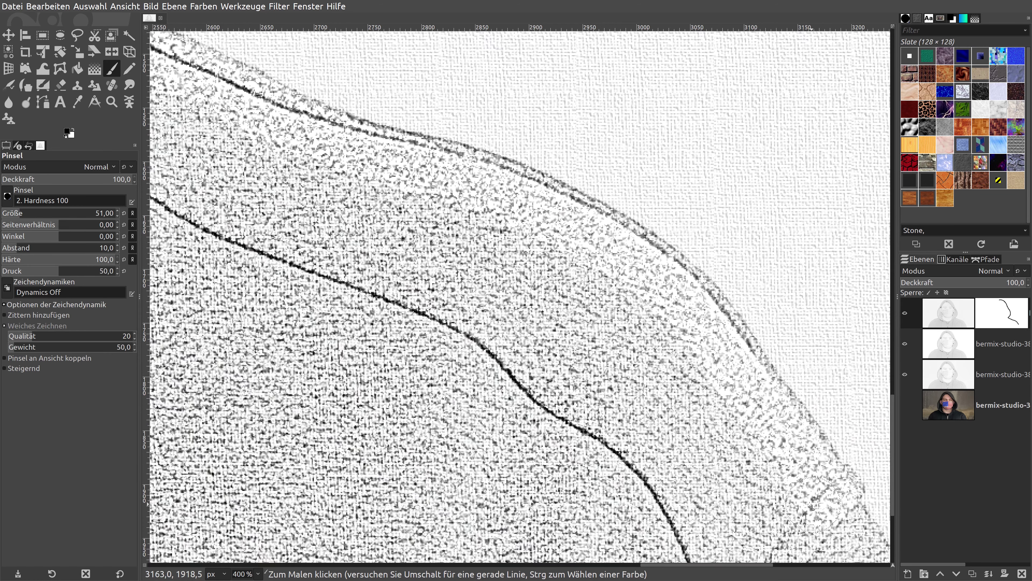
drag(744, 569, 749, 568)
scroll(760, 451, down, 5)
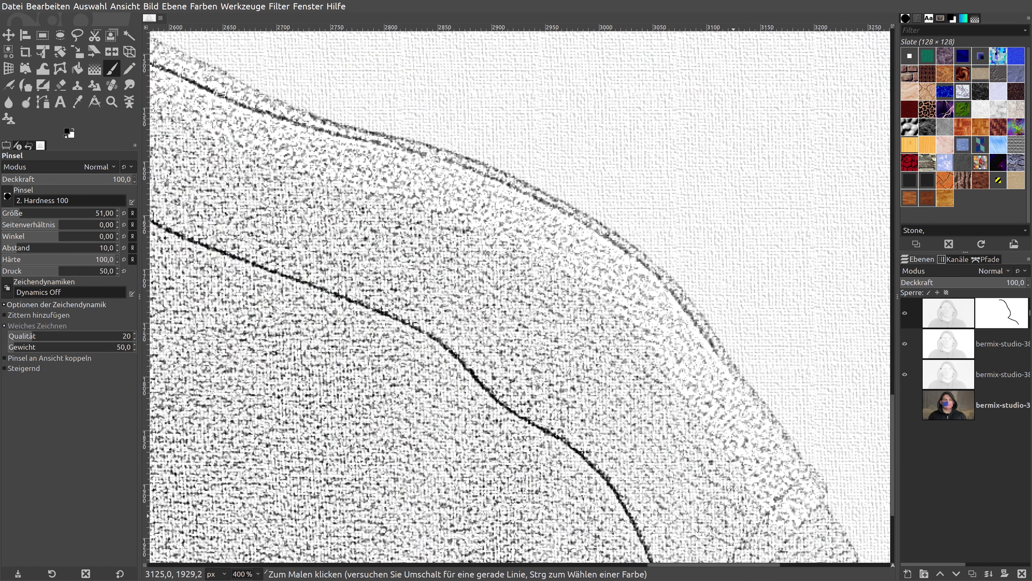
mouse_move(789, 290)
mouse_down()
mouse_move(829, 376)
mouse_move(868, 519)
mouse_up()
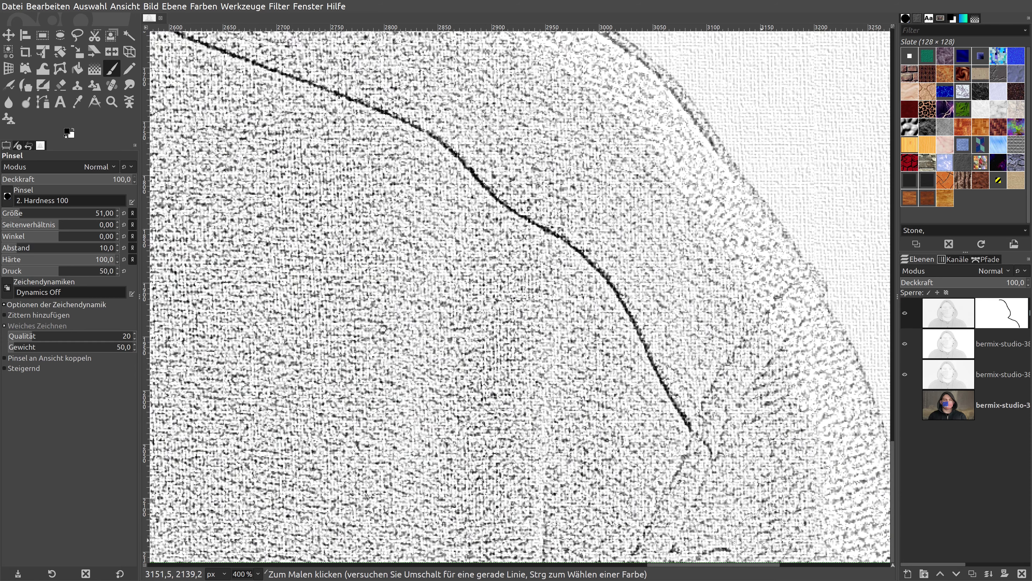
mouse_move(768, 563)
mouse_down()
mouse_move(453, 469)
mouse_move(338, 479)
mouse_move(315, 461)
mouse_move(280, 459)
mouse_move(230, 558)
mouse_up()
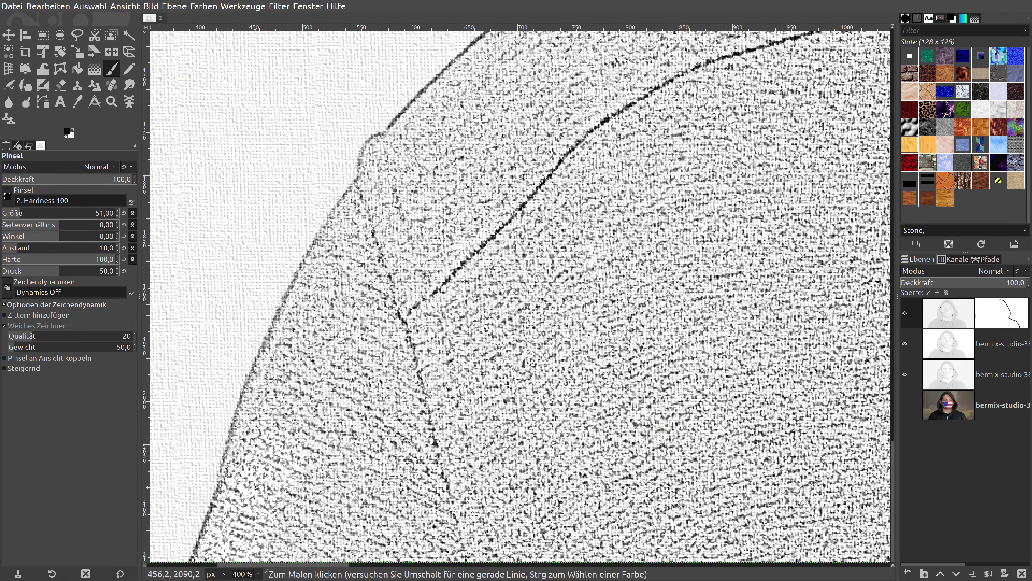
- Paint the mask over the left shoulder to soften its texture
mouse_move(254, 494)
mouse_down()
mouse_move(248, 448)
mouse_move(384, 207)
mouse_move(396, 159)
mouse_up()
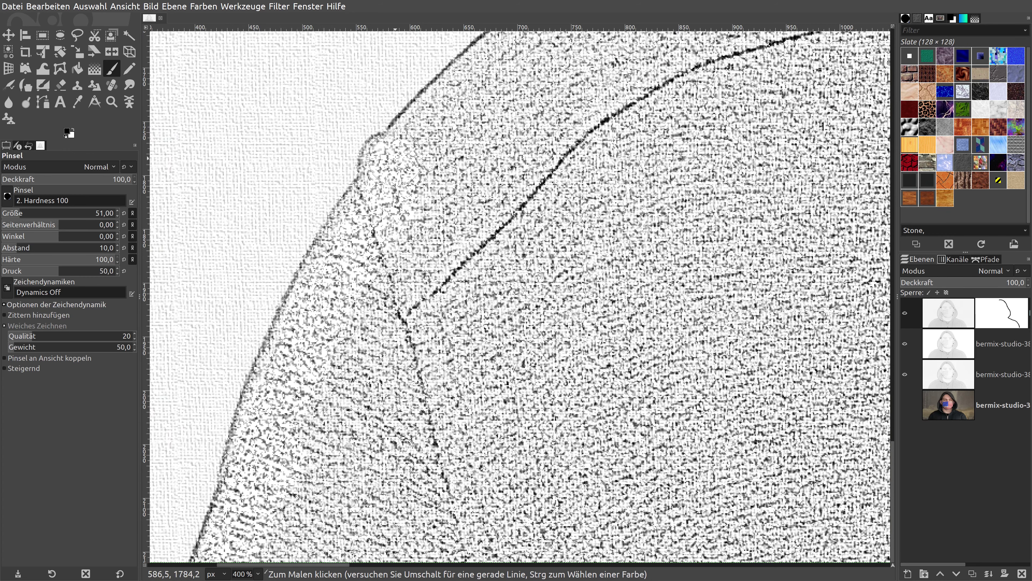
scroll(491, 315, up, 3)
mouse_move(452, 286)
mouse_down()
mouse_move(407, 268)
mouse_move(589, 134)
mouse_move(709, 92)
mouse_up()
scroll(709, 92, up, 3)
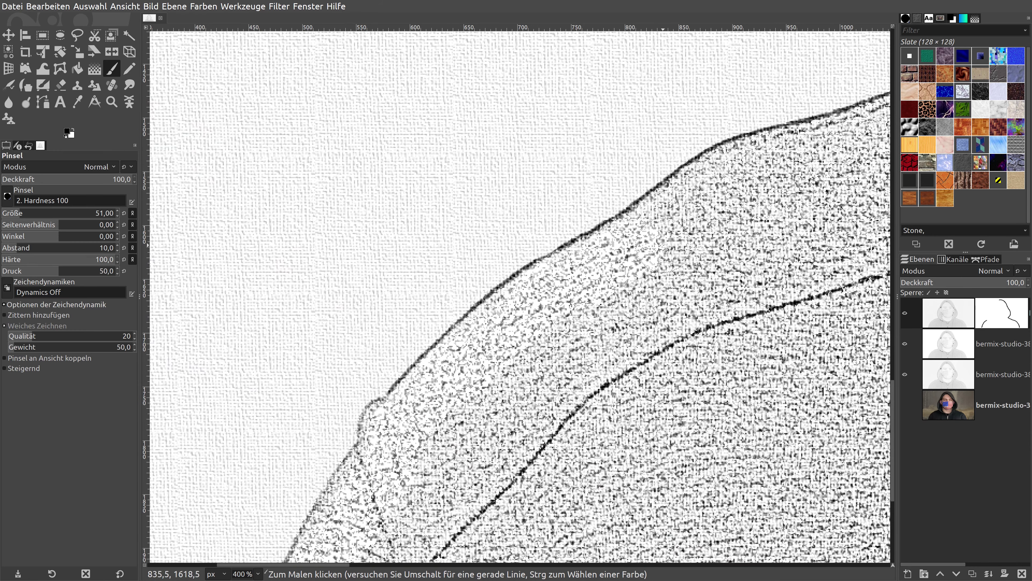
mouse_move(662, 246)
mouse_down()
mouse_move(667, 220)
mouse_move(719, 171)
mouse_move(780, 150)
mouse_move(774, 191)
mouse_up()
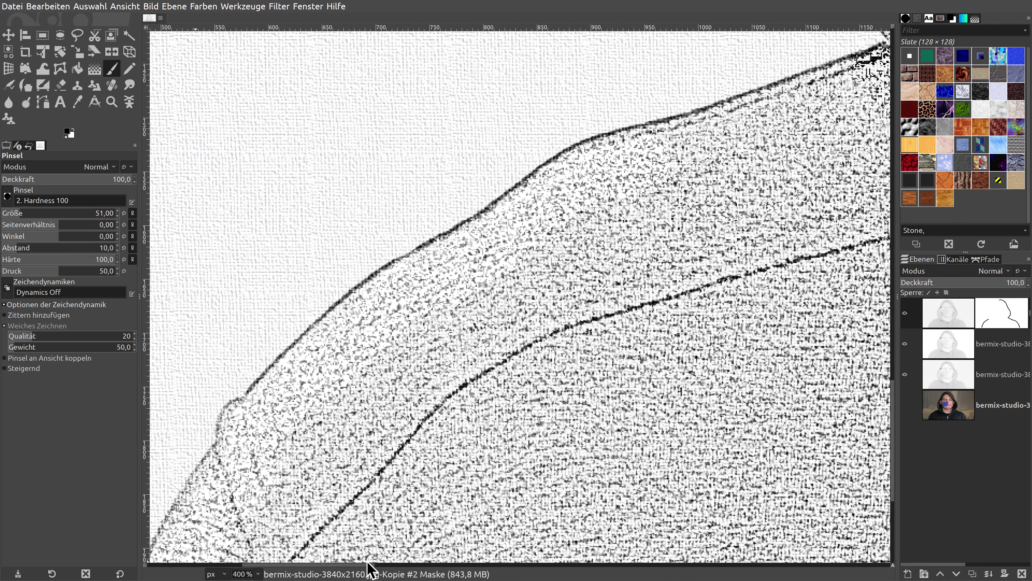
drag(339, 565, 429, 565)
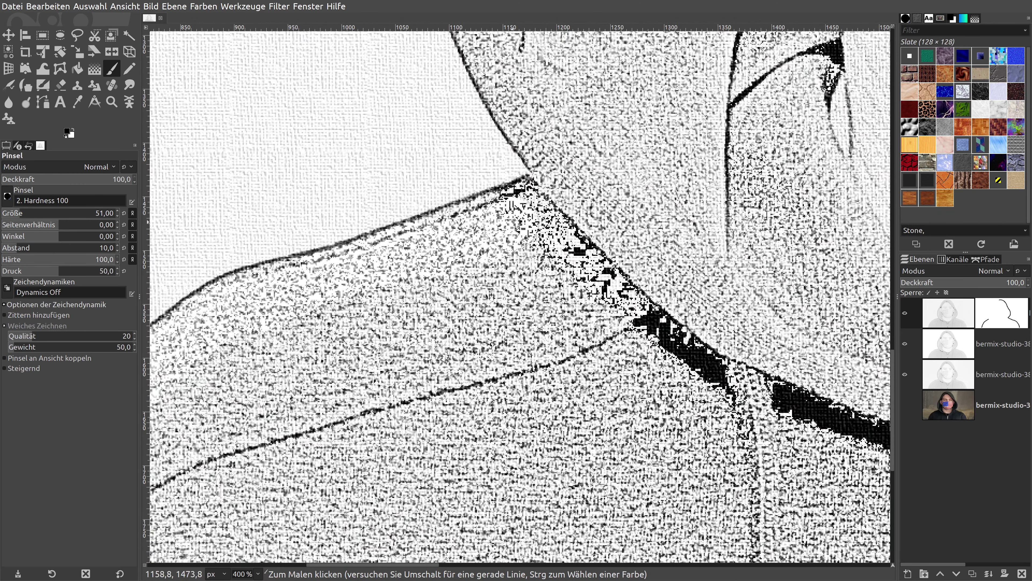
- Lighten the hood's left side and its inner edge beside the face on the mask
scroll(576, 233, up, 3)
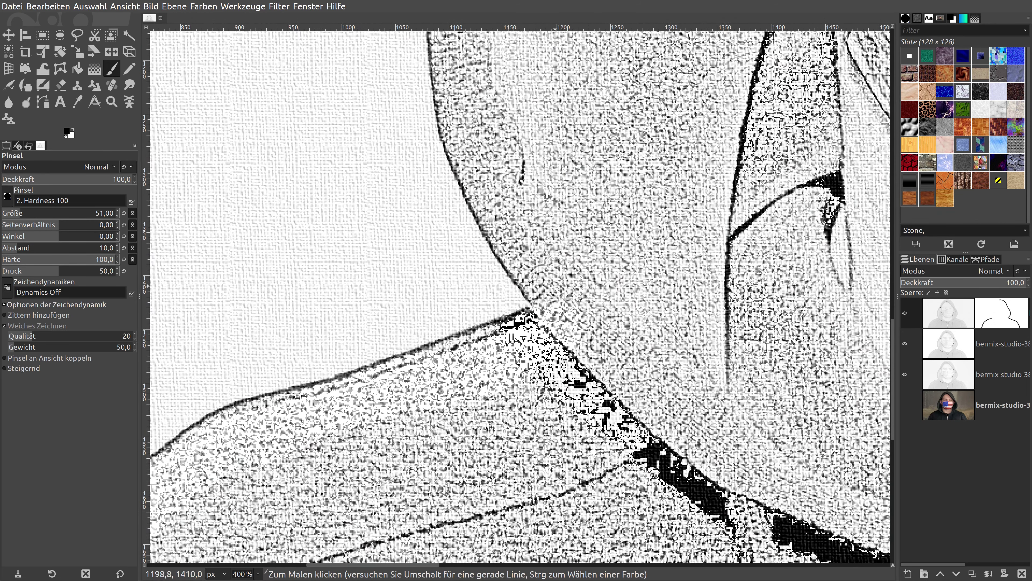
drag(558, 291, 485, 172)
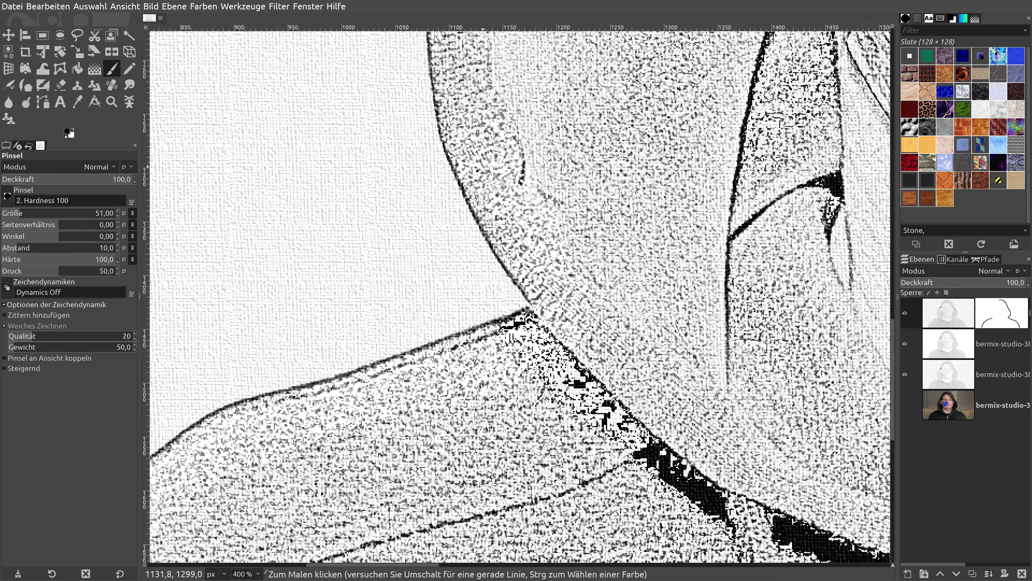
scroll(561, 256, up, 5)
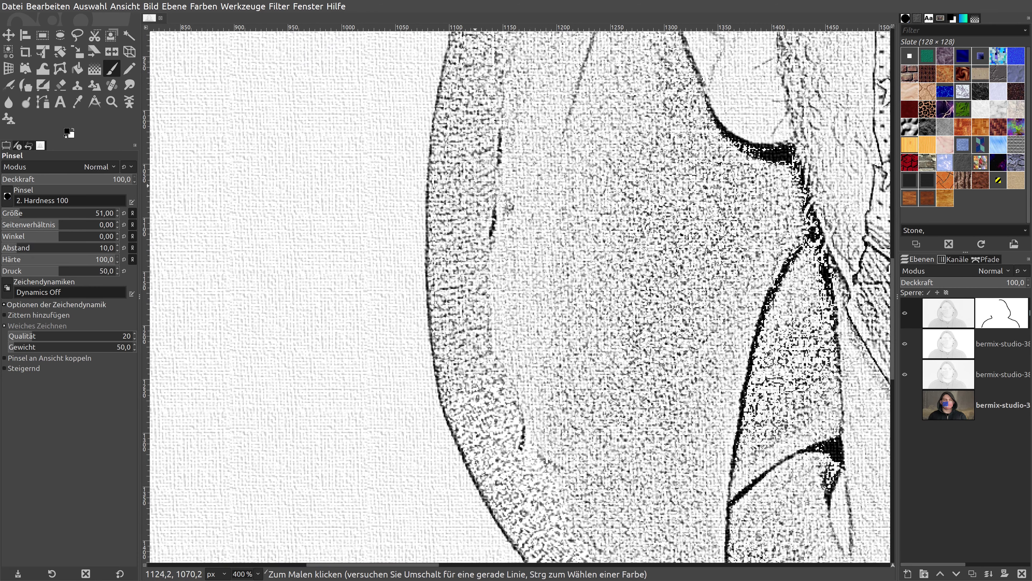
drag(461, 183, 473, 389)
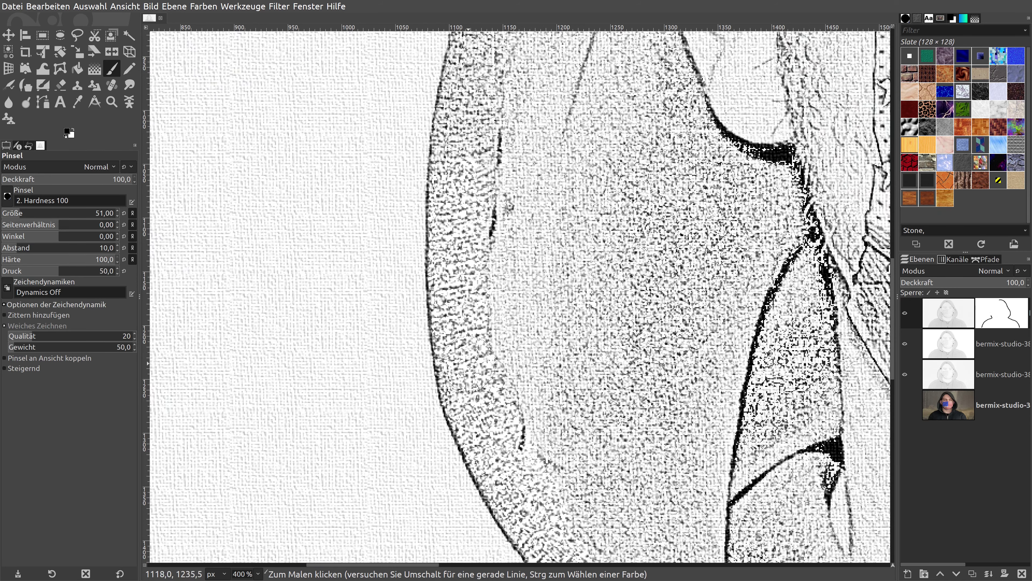
scroll(538, 280, up, 5)
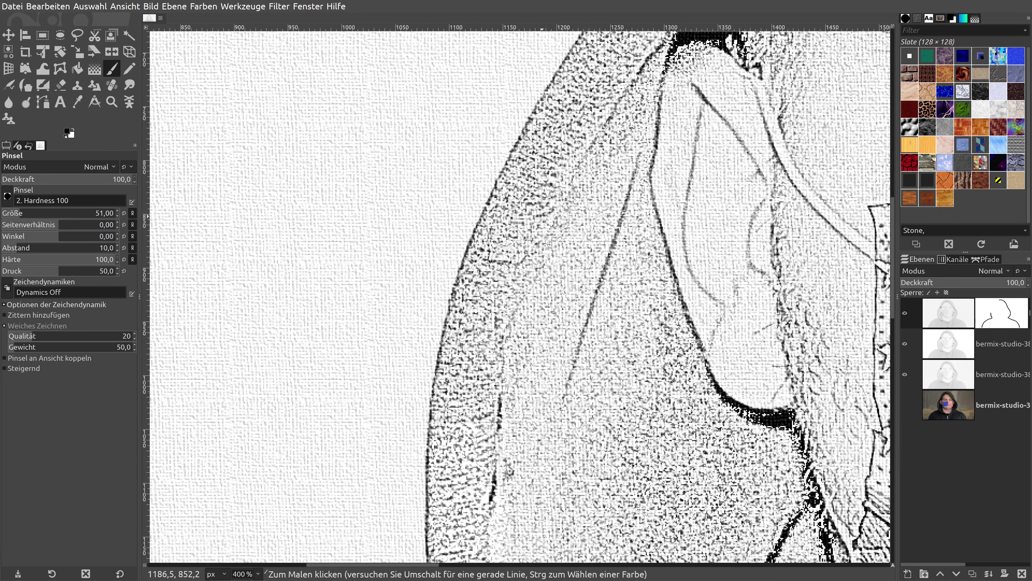
drag(540, 215, 589, 56)
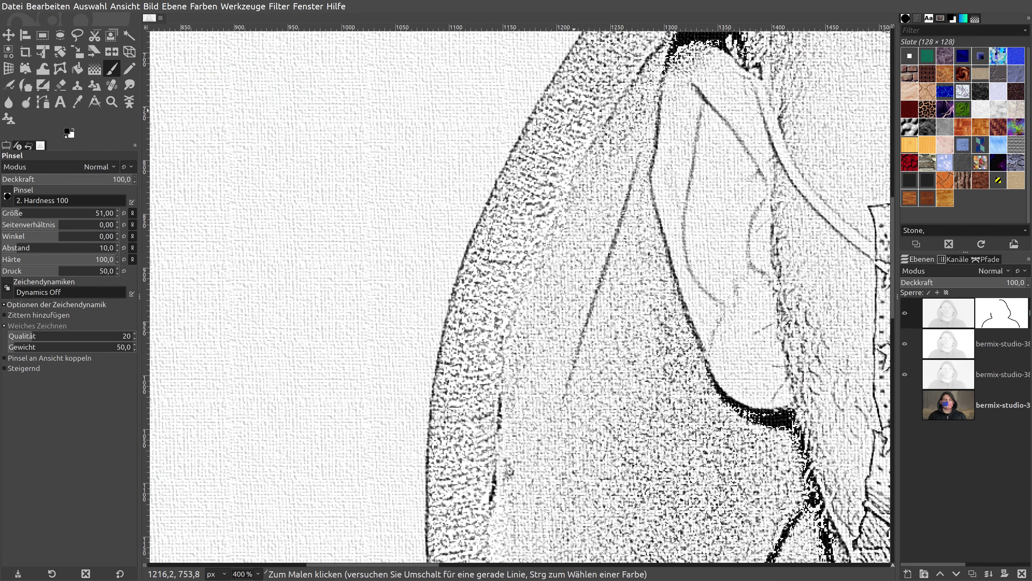
drag(580, 109, 533, 238)
scroll(533, 238, up, 5)
mouse_move(700, 211)
mouse_down()
mouse_move(709, 210)
mouse_move(717, 92)
mouse_move(741, 80)
mouse_up()
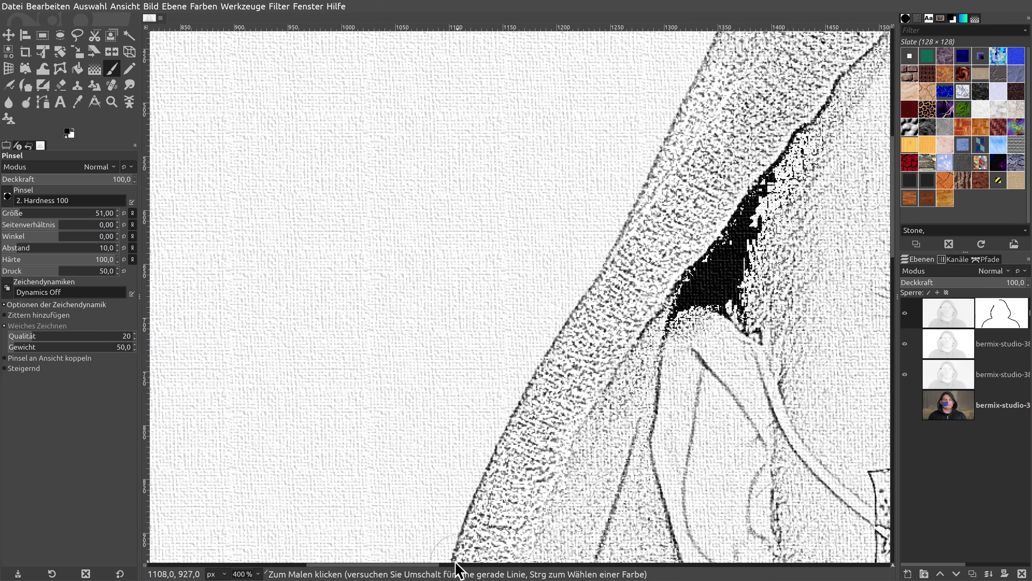
- Paint the mask above the dark patch and along the hood's top edge
scroll(450, 570, right, 5)
scroll(575, 306, up, 5)
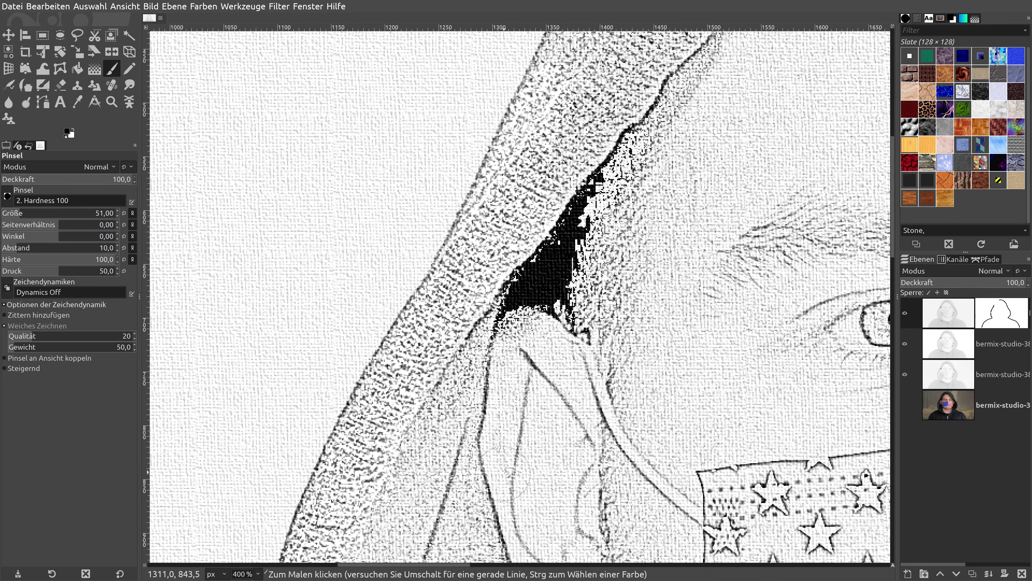
drag(598, 146, 587, 224)
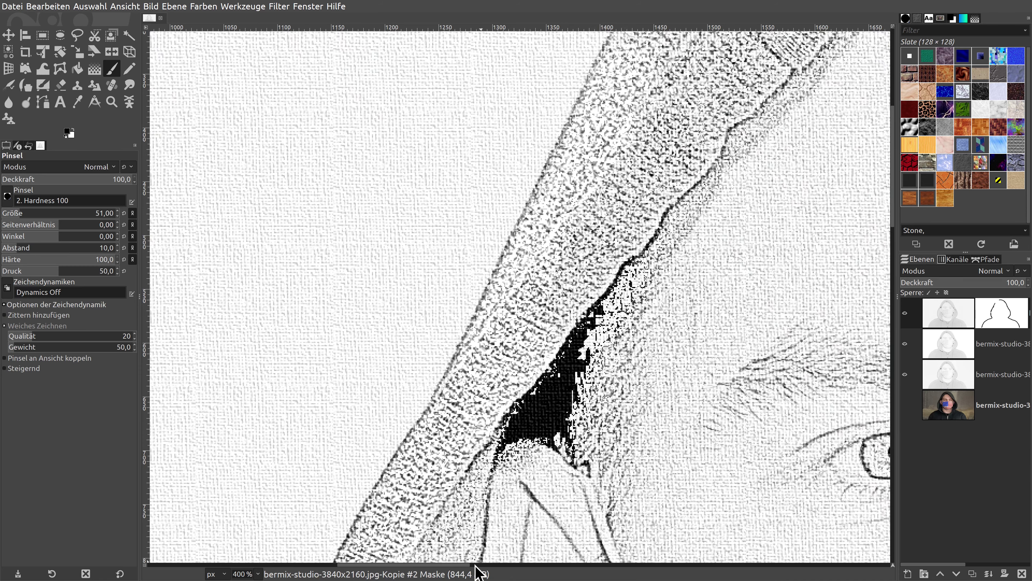
scroll(470, 571, right, 5)
scroll(521, 569, right, 3)
scroll(317, 351, up, 5)
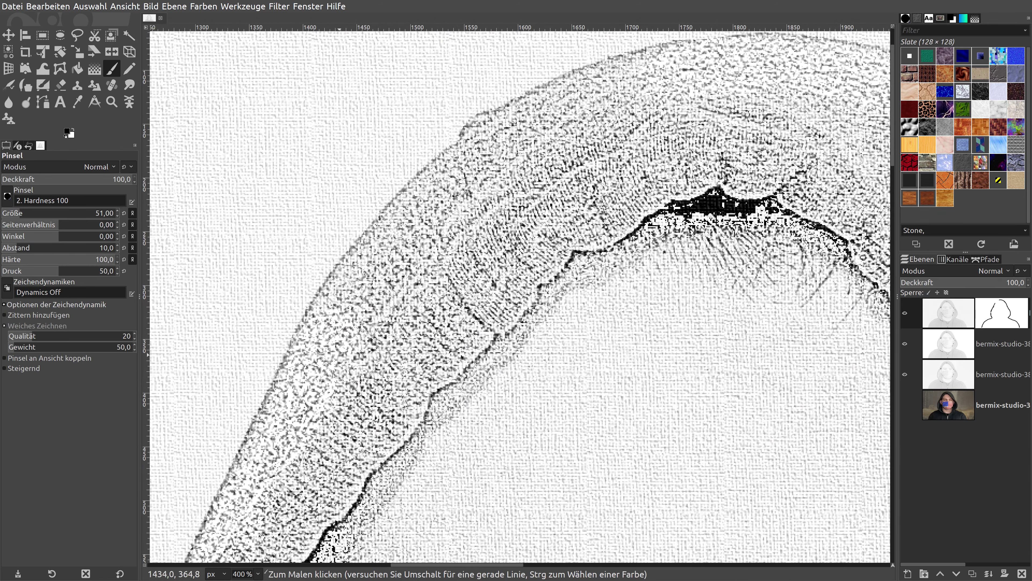
mouse_move(344, 300)
mouse_down()
mouse_move(549, 115)
mouse_move(829, 90)
mouse_up()
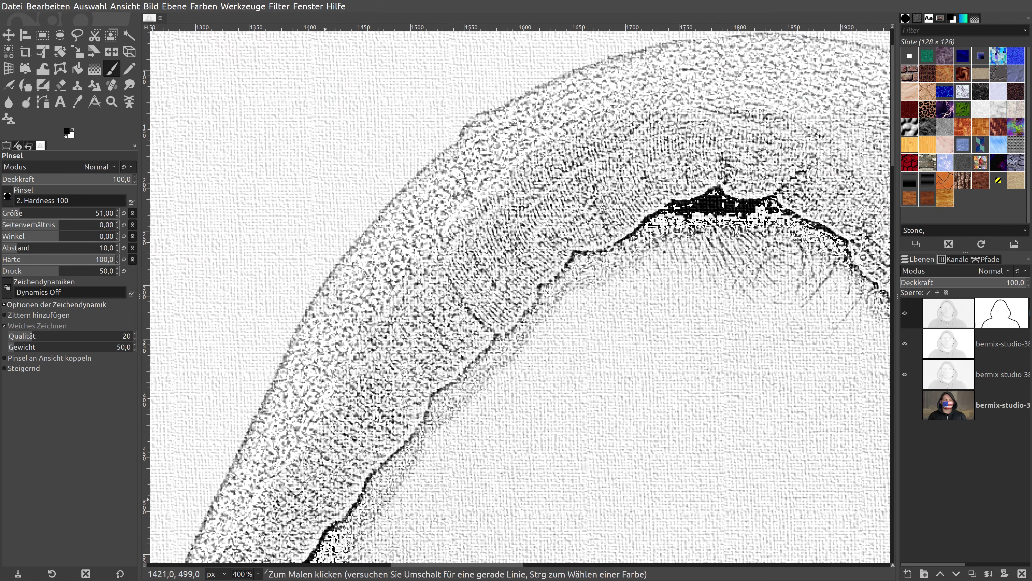
- Fit the whole image in the window and enlarge the brush to 215
key(ctrl+shift+j)
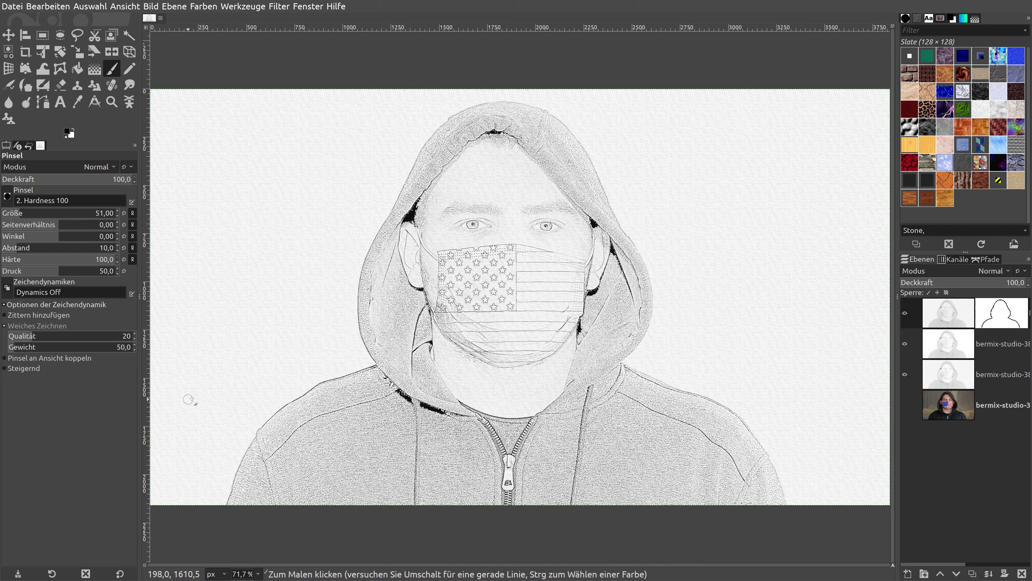
click(30, 211)
click(48, 209)
- Paint the mask over the forehead, face, chin and both shoulders
drag(465, 158, 394, 247)
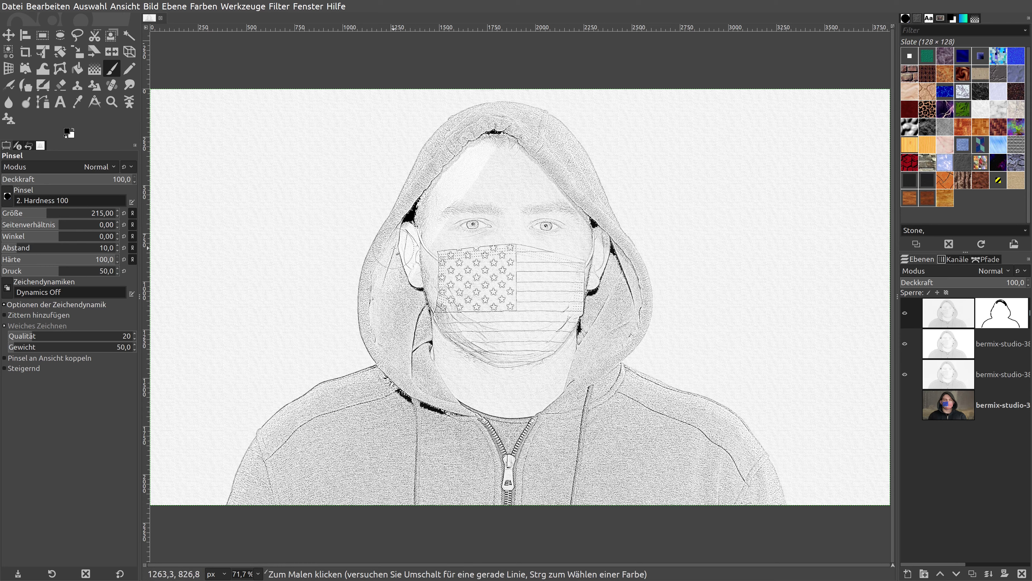
mouse_move(386, 300)
mouse_down()
mouse_move(499, 129)
mouse_move(594, 226)
mouse_move(522, 275)
mouse_move(460, 295)
mouse_up()
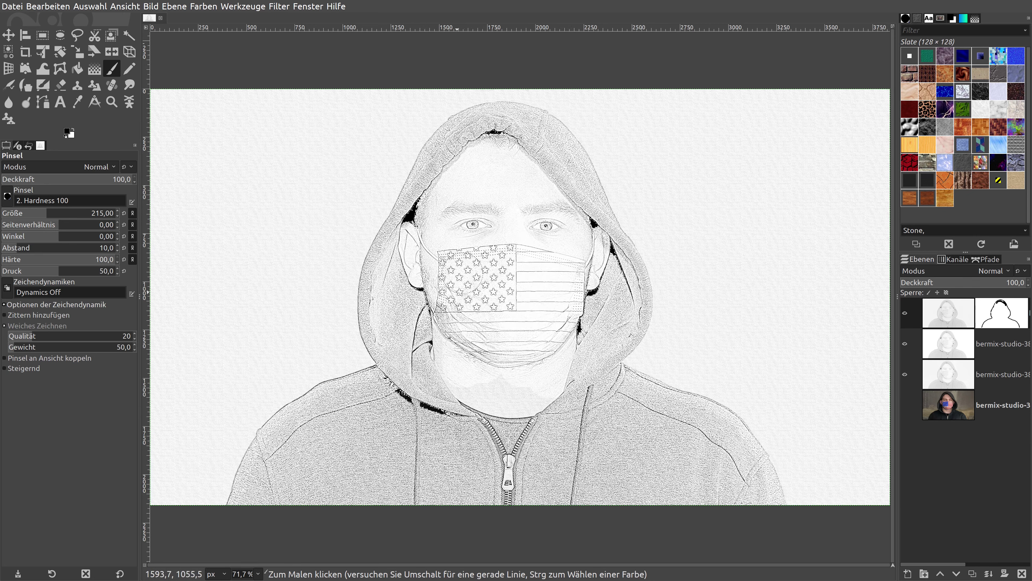
mouse_move(428, 262)
mouse_down()
mouse_move(416, 408)
mouse_move(398, 449)
mouse_up()
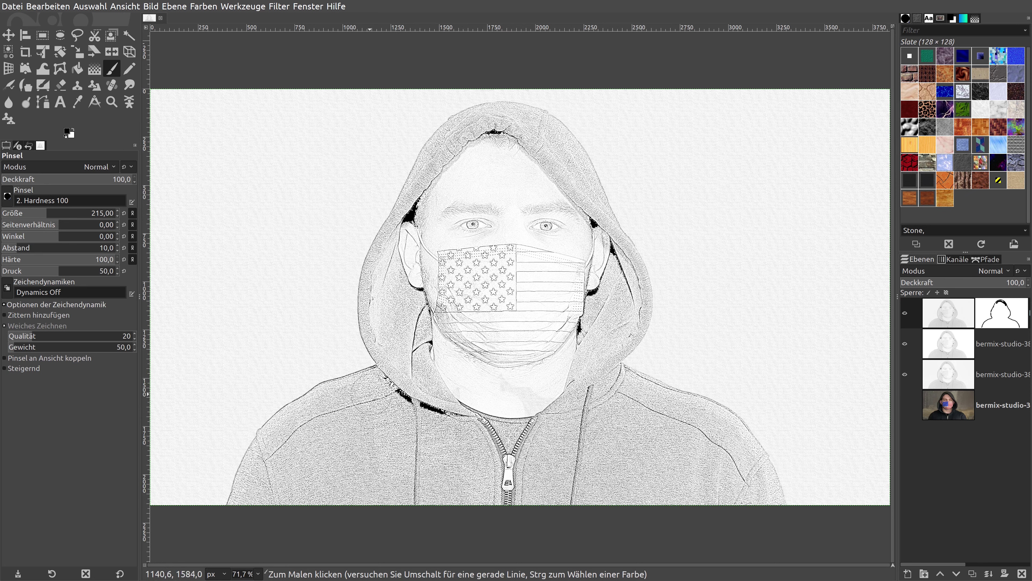
mouse_move(372, 396)
mouse_down()
mouse_move(282, 445)
mouse_move(257, 482)
mouse_up()
mouse_move(749, 476)
mouse_down()
mouse_move(675, 407)
mouse_move(597, 384)
mouse_up()
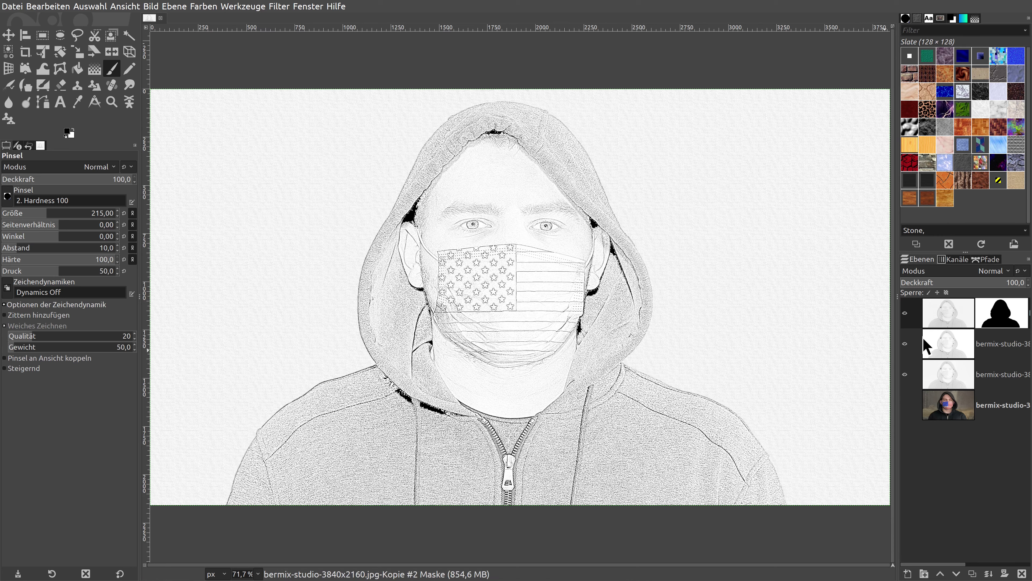
- Turn the top layer's mask into a selection with Mask to Selection
click(9, 36)
right_click(999, 319)
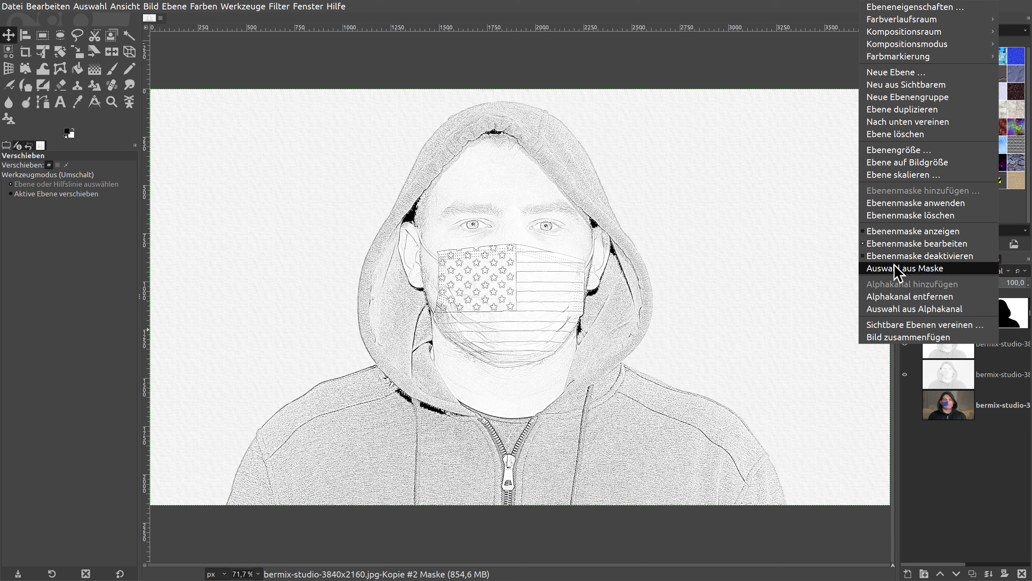
click(908, 269)
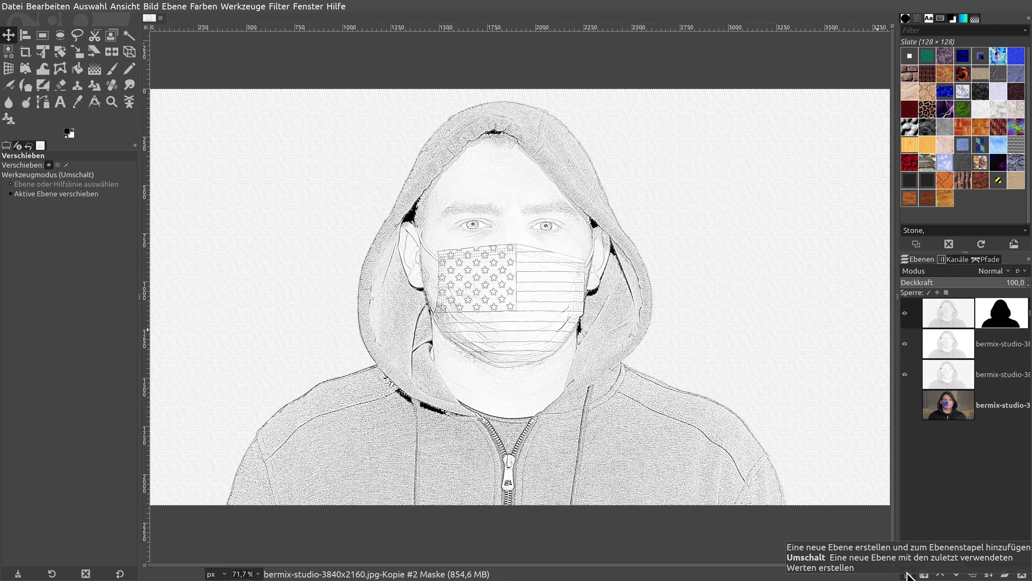
- Add a transparent layer named Ebene and fill the selected background with the Slate pattern
click(907, 575)
drag(858, 354, 641, 179)
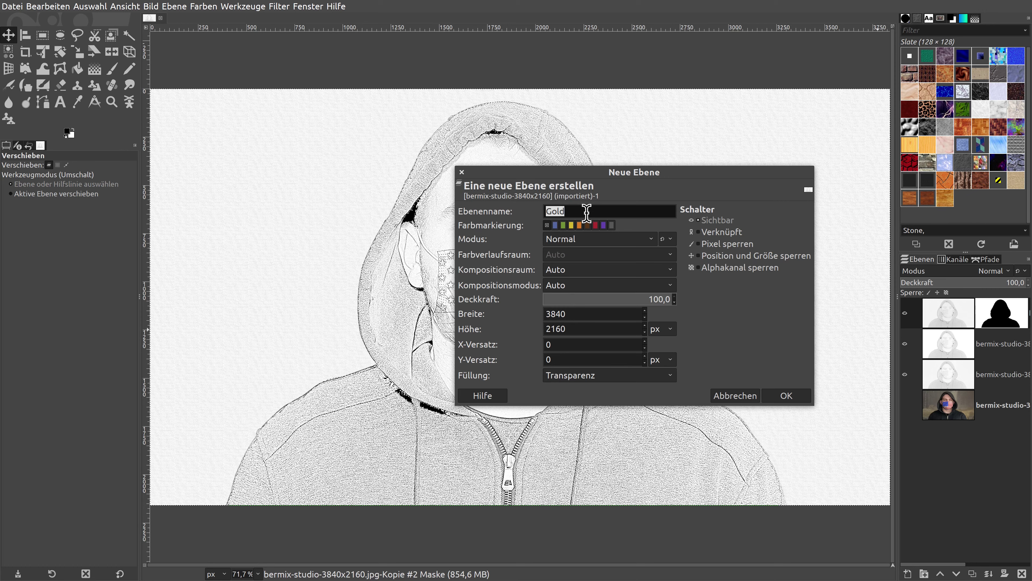
text(Ebene)
click(785, 400)
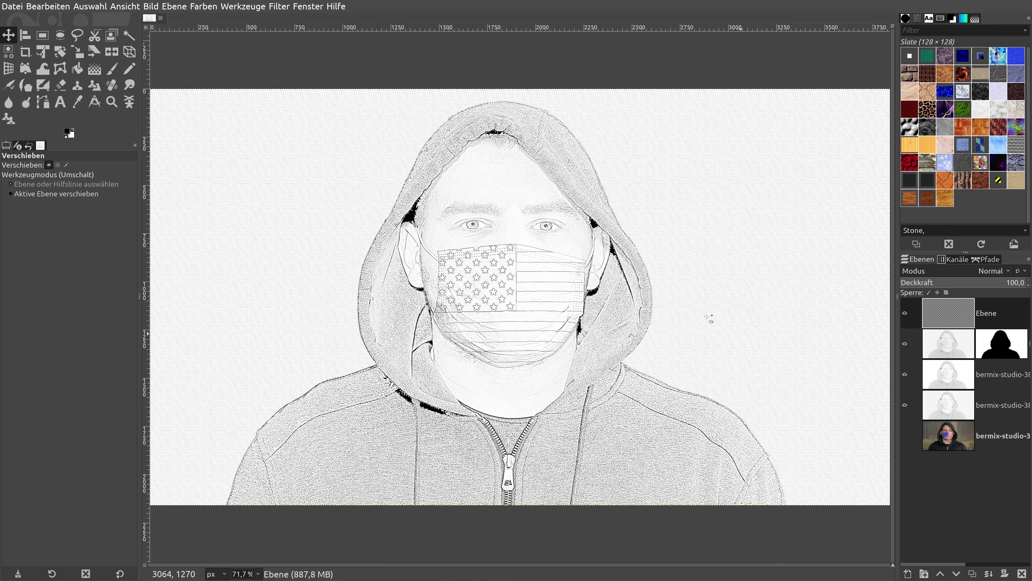
drag(1006, 136, 689, 212)
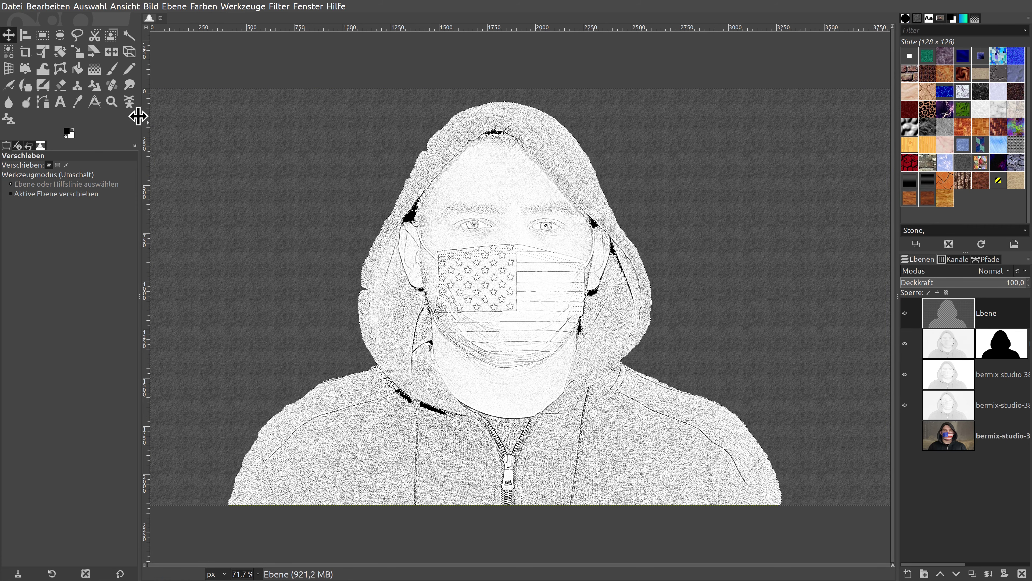
- Apply a Gaussian blur of size 66.27 to the Slate-filled Ebene layer
click(279, 7)
mouse_move(305, 72)
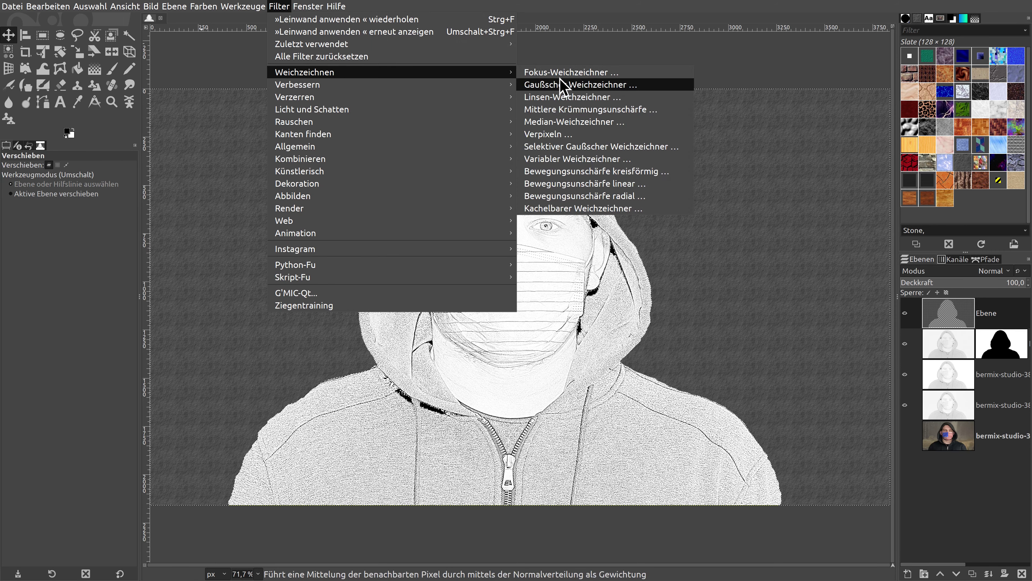
click(564, 86)
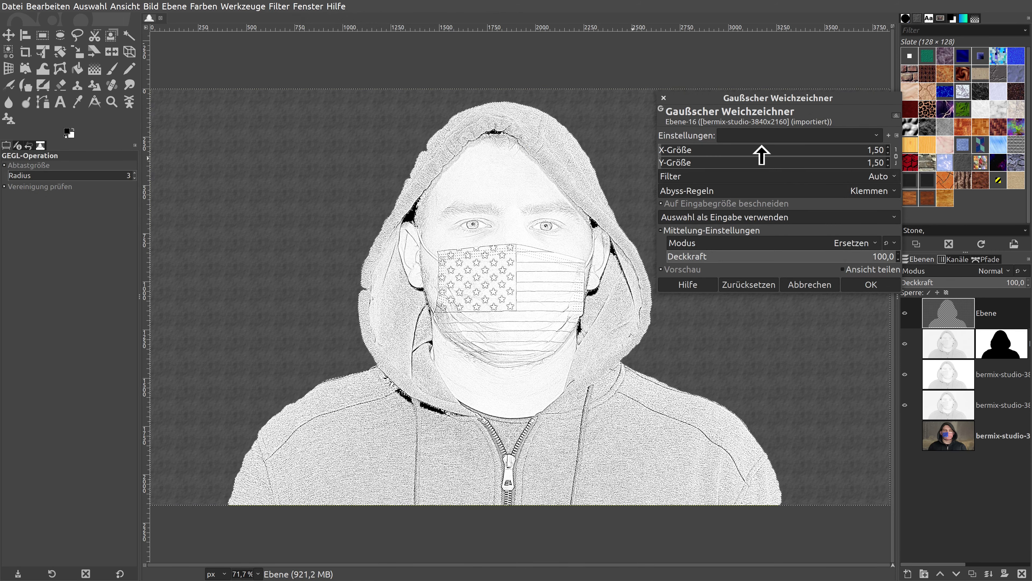
drag(761, 155, 808, 154)
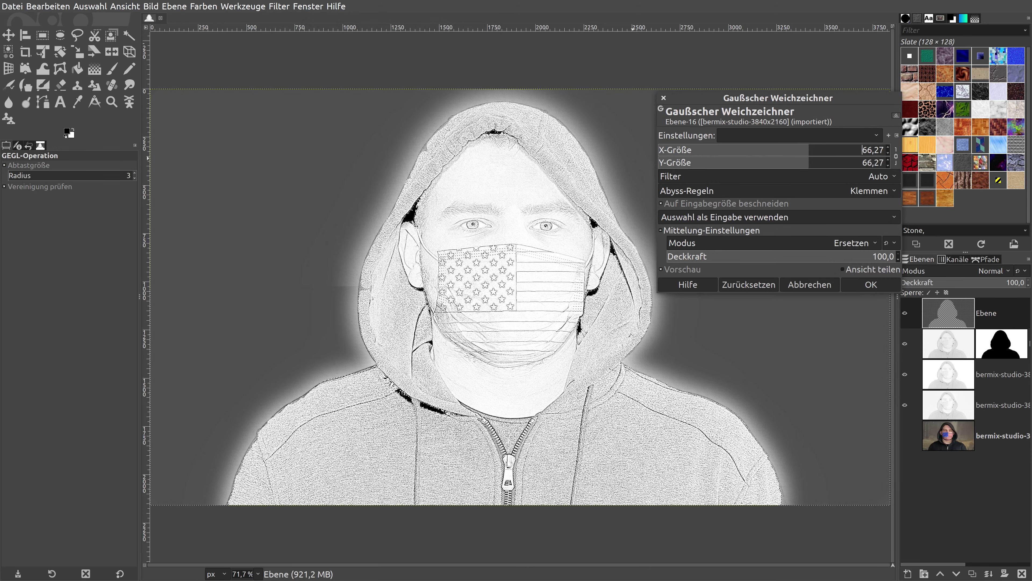
click(867, 284)
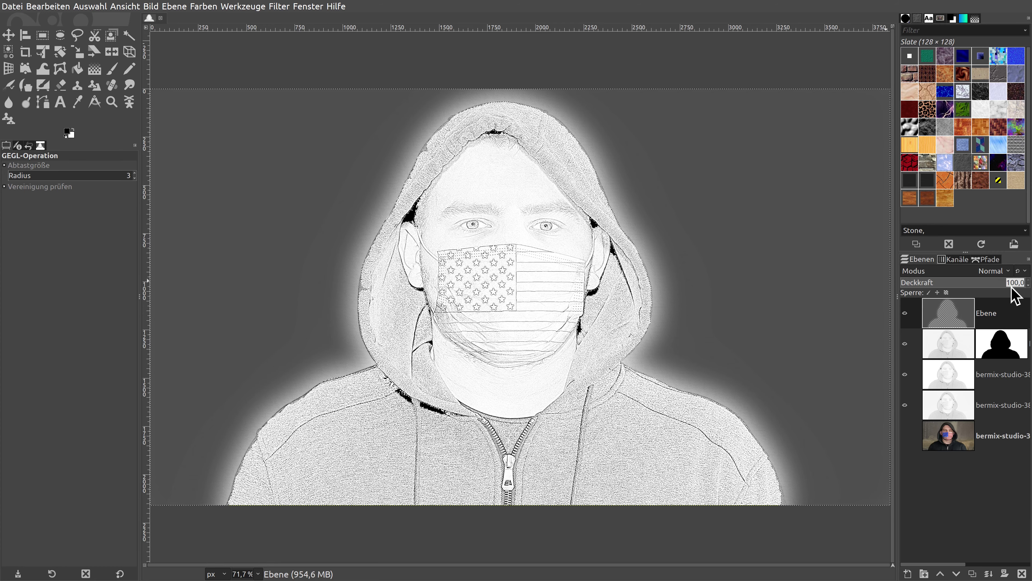
- Set the Ebene layer's opacity to 20, compare with it hidden, then lower it to 7.5
text(20)
key(Return)
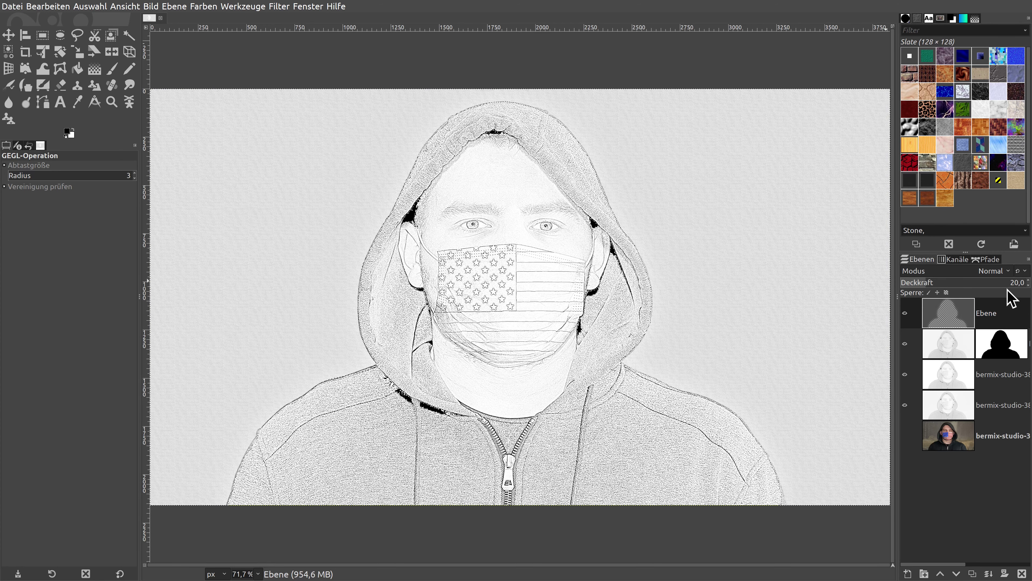
click(904, 313)
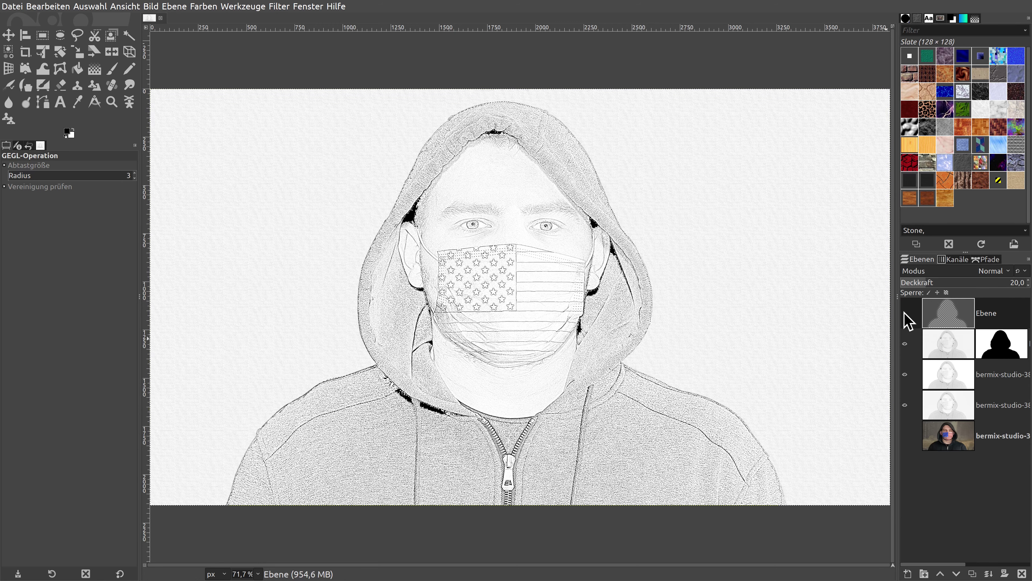
click(904, 313)
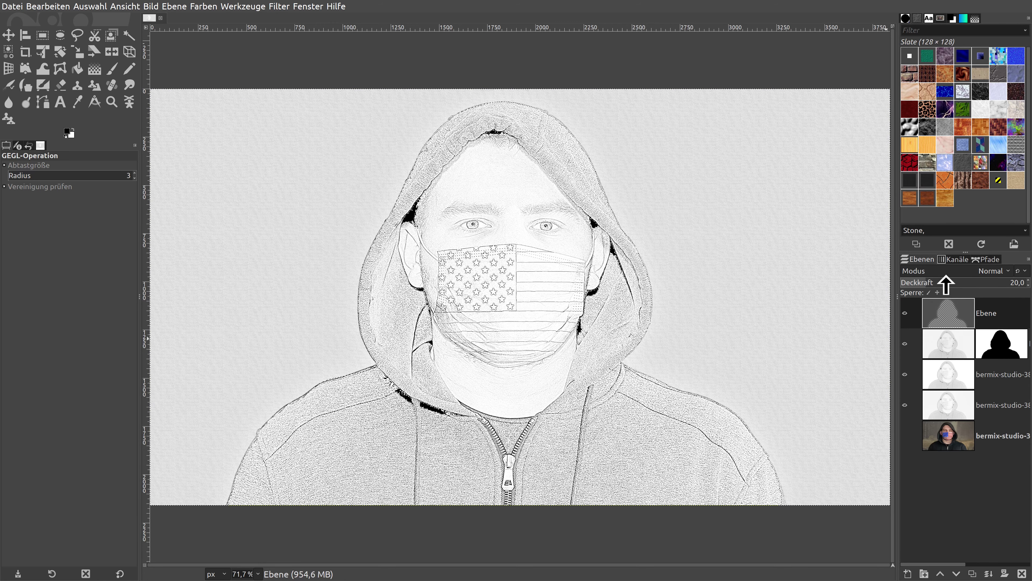
drag(927, 282, 911, 283)
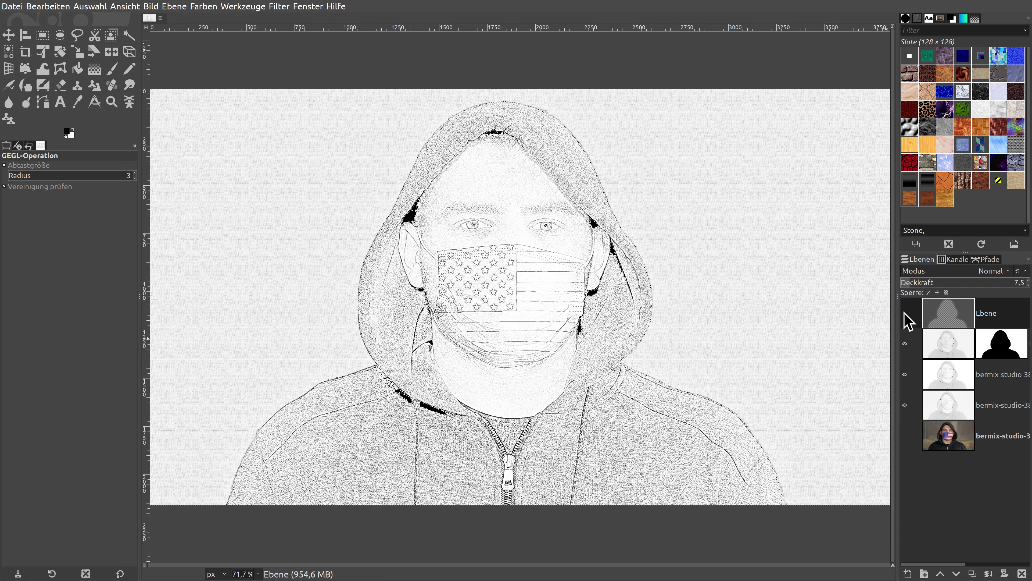
- Merge the vignette layer down, then merge all visible layers into one sketch layer
right_click(908, 322)
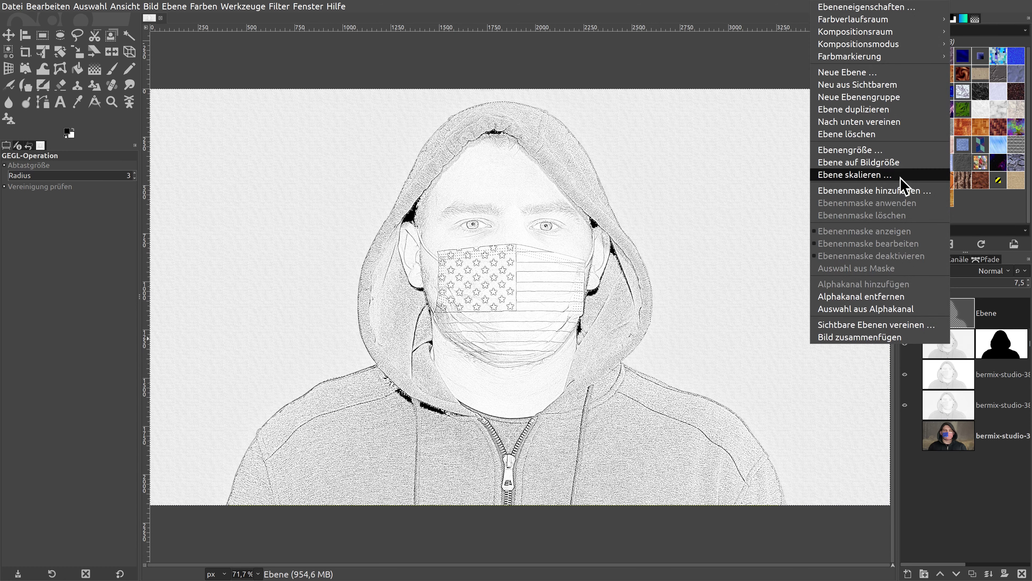
click(874, 136)
right_click(947, 309)
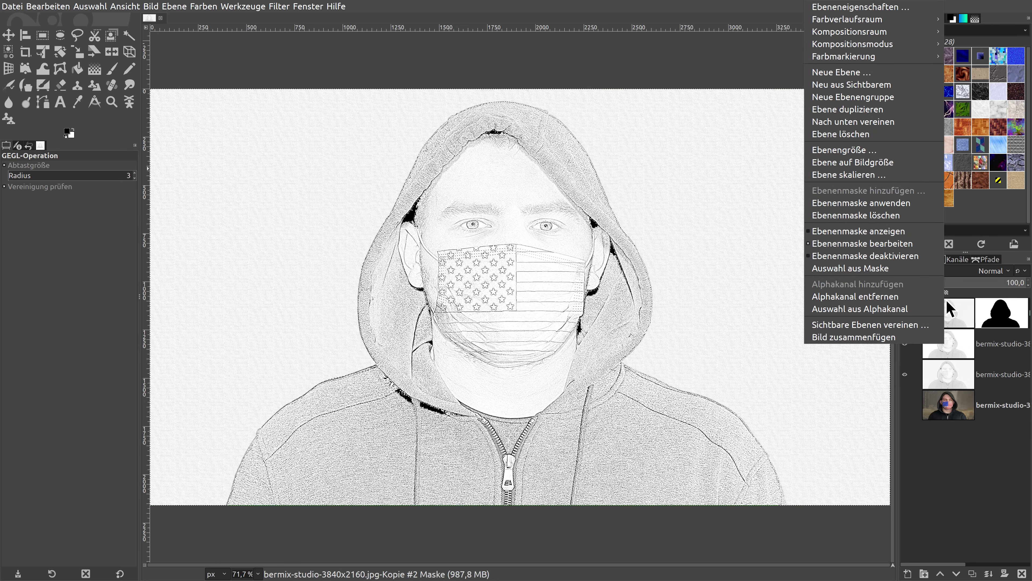
click(898, 324)
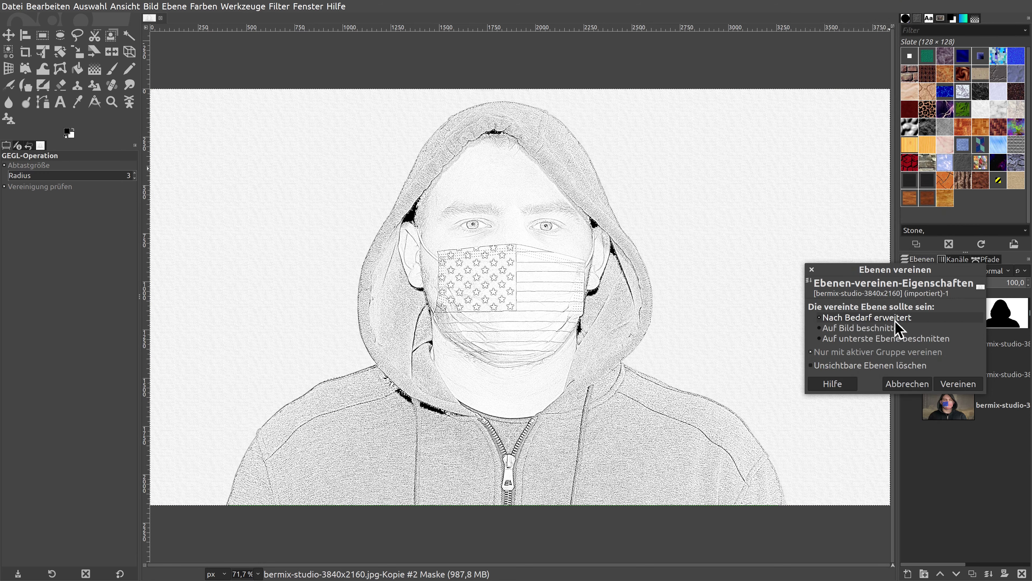
click(962, 383)
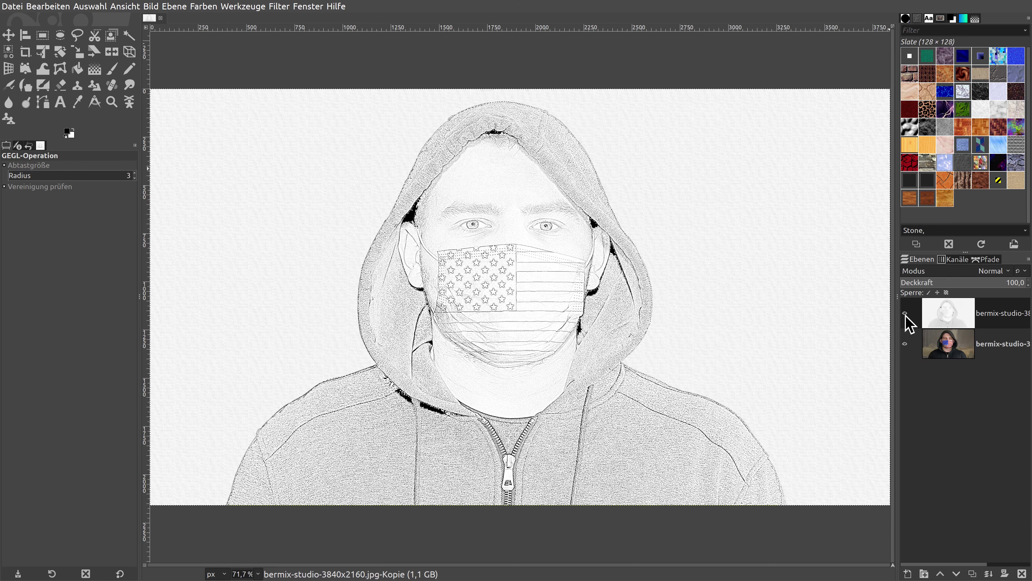
- Clear the selection with Select > None, toggling the sketch to compare against the colour photo
click(905, 314)
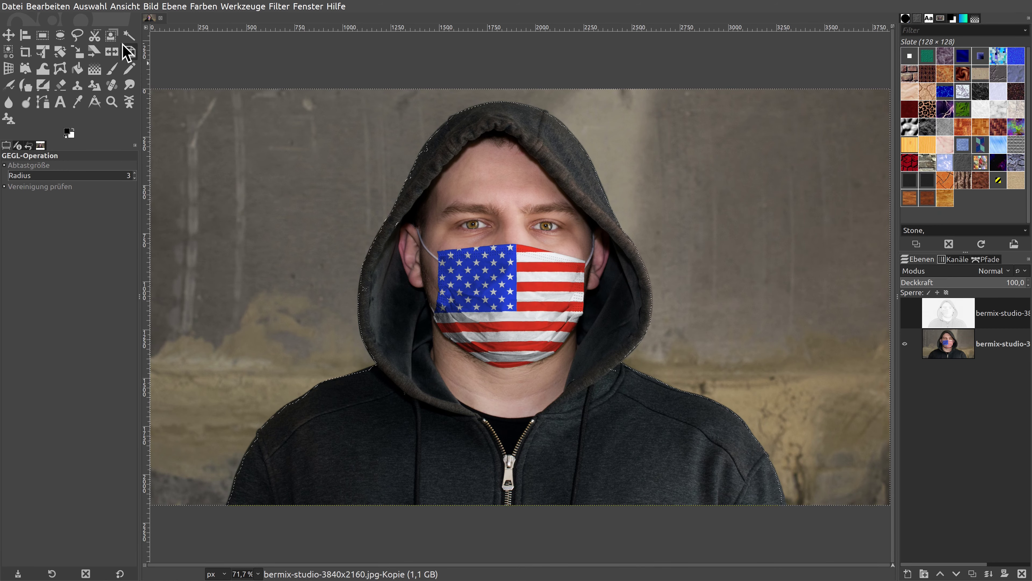
click(91, 6)
click(93, 32)
click(905, 313)
click(905, 313)
click(905, 313)
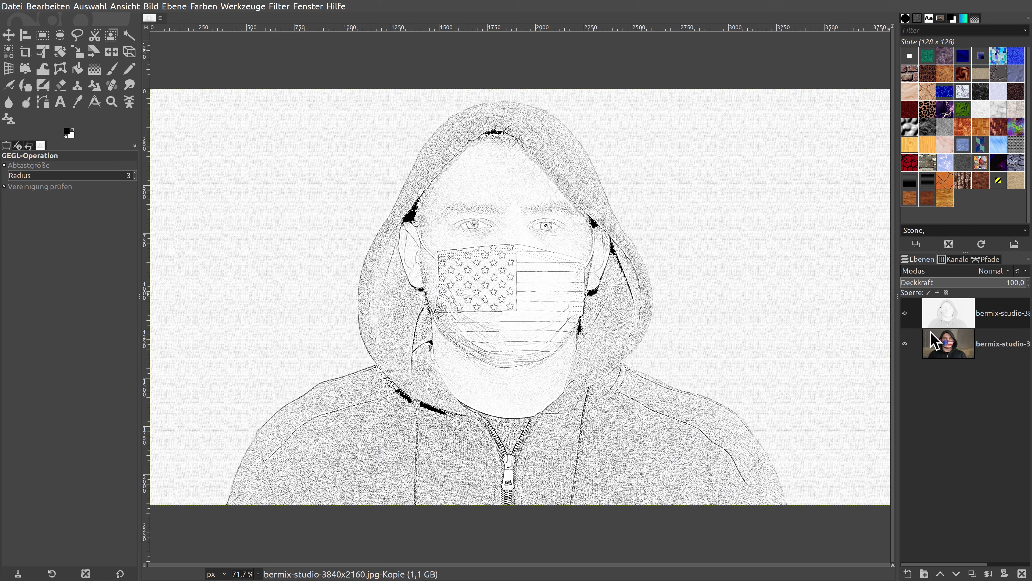
click(280, 7)
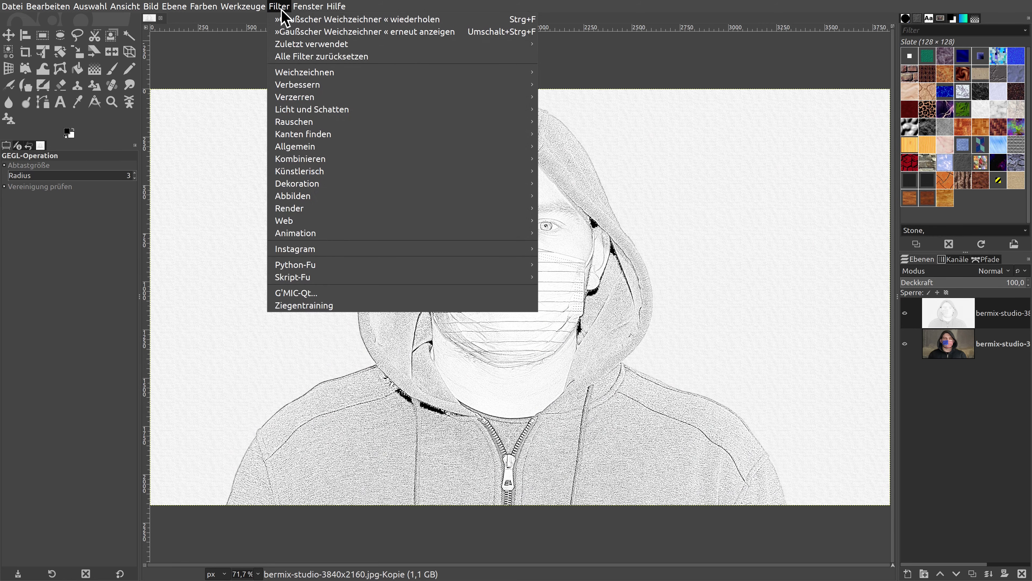
mouse_move(298, 84)
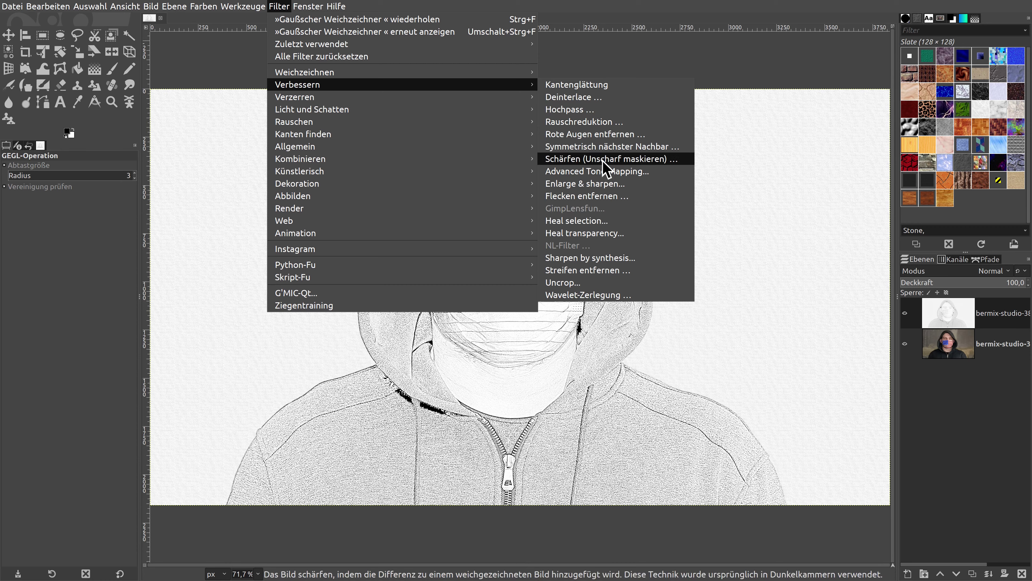
- Cancel Unsharp Mask without sharpening, then hide the pencil-sketch layer to reveal the colour photo
click(603, 161)
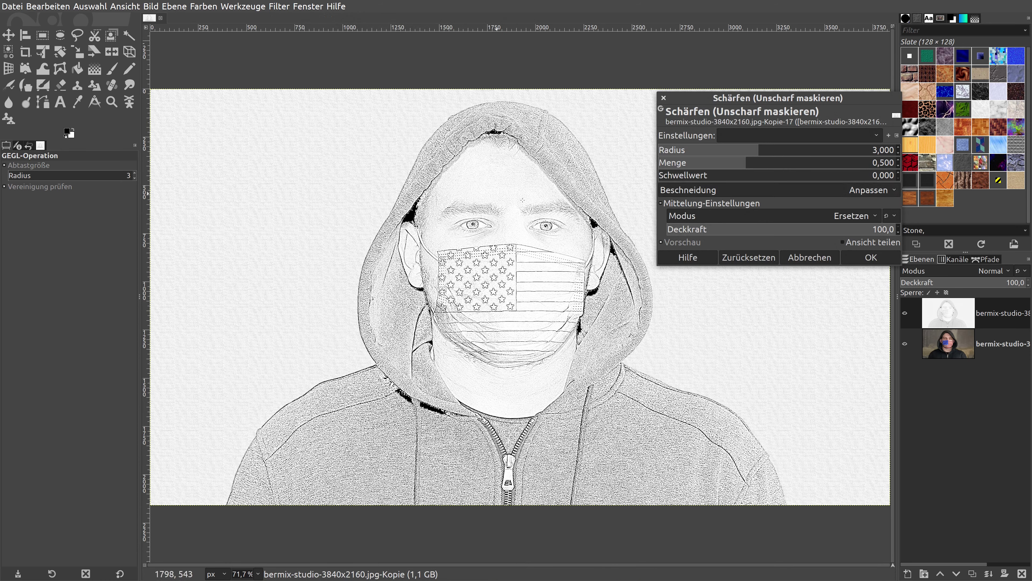
click(804, 260)
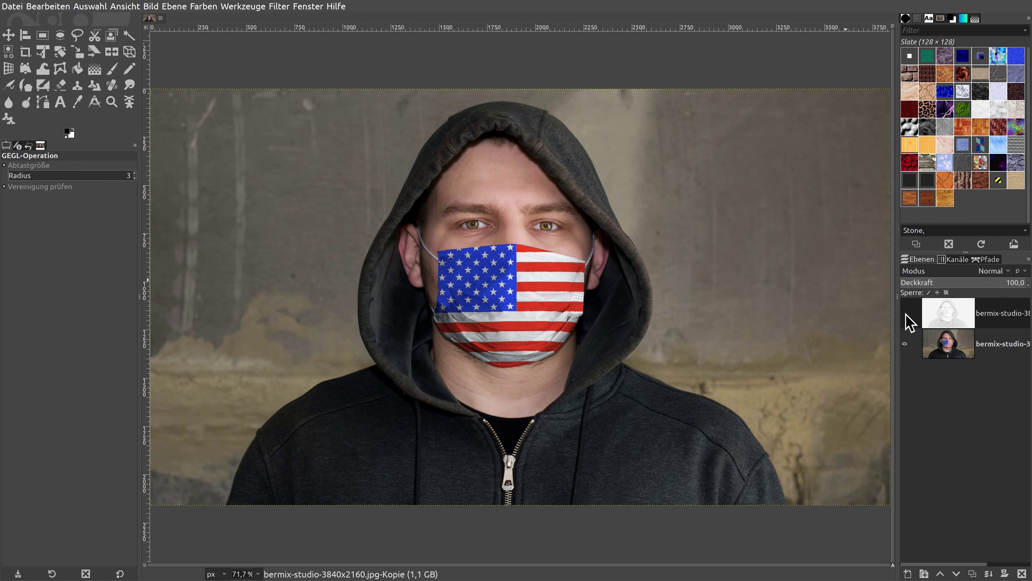
click(904, 313)
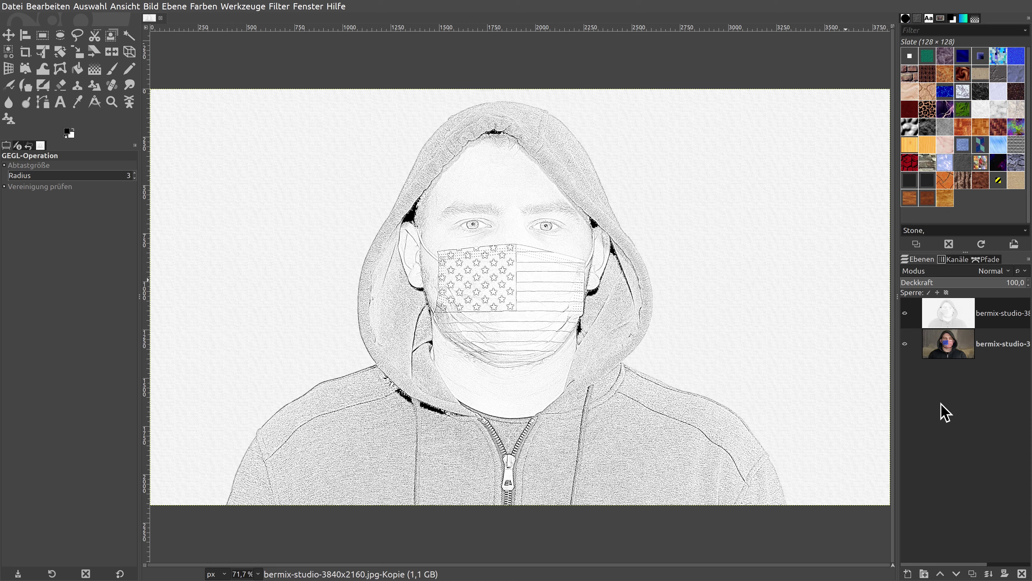
- Toggle the pencil-sketch layer off and back on to compare it with the colour photo
click(906, 314)
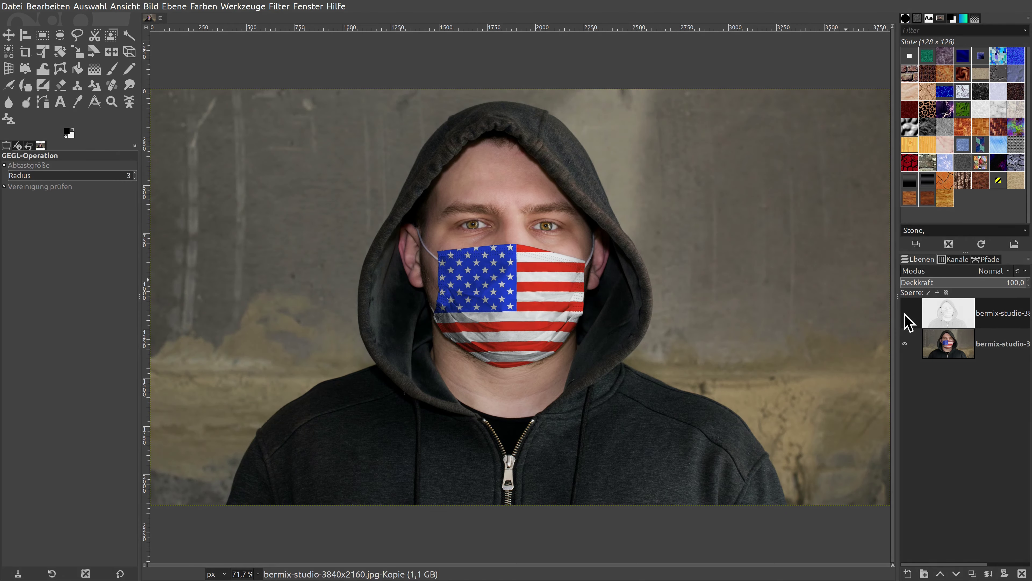
click(905, 313)
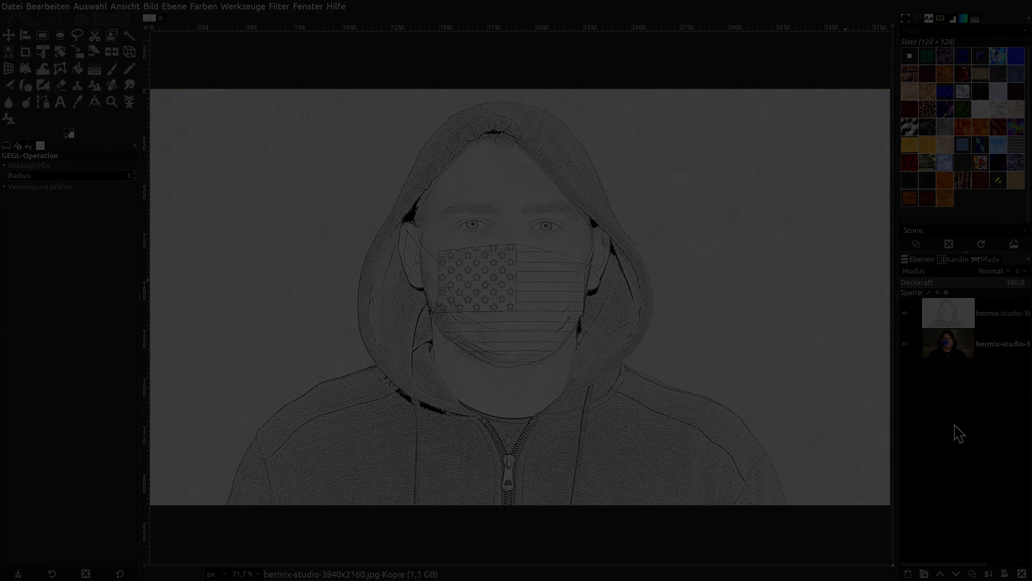